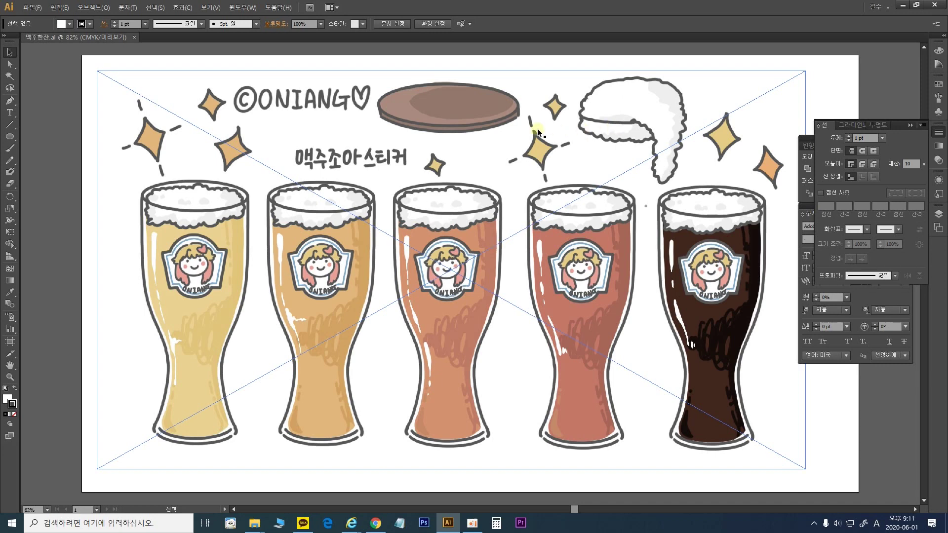
Reduce the beer glass reference image's opacity to 30% and lock it in place.
{"action": "left_click", "coordinate": [493, 105]}
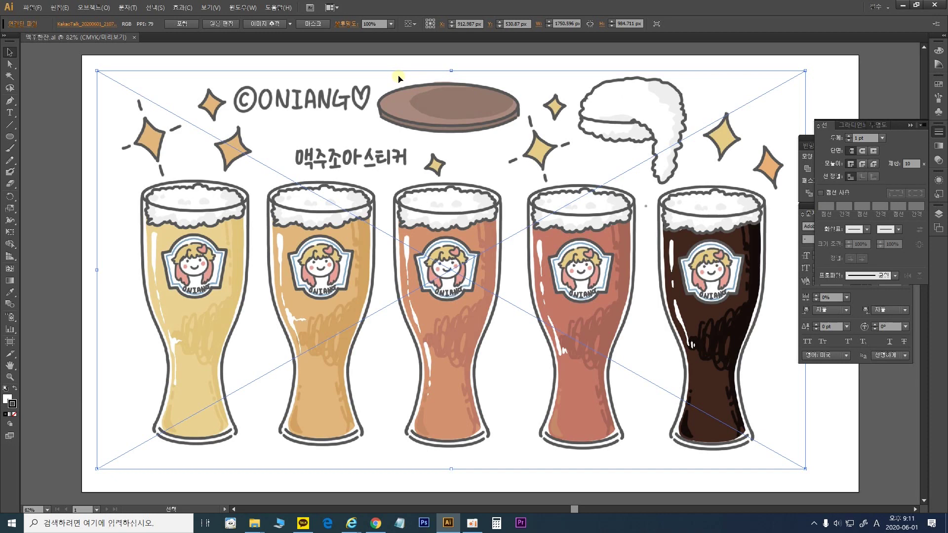
{"action": "left_click", "coordinate": [390, 24]}
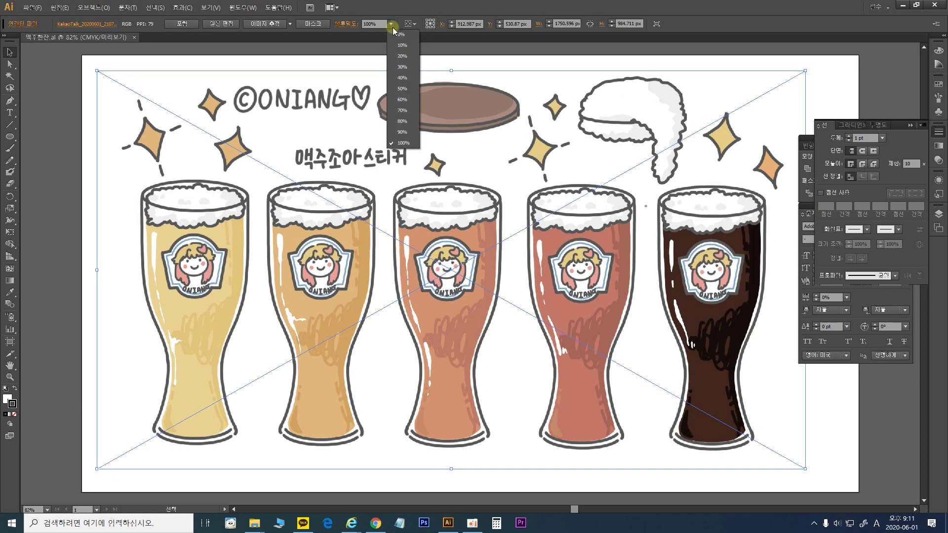
{"action": "left_click", "coordinate": [406, 64]}
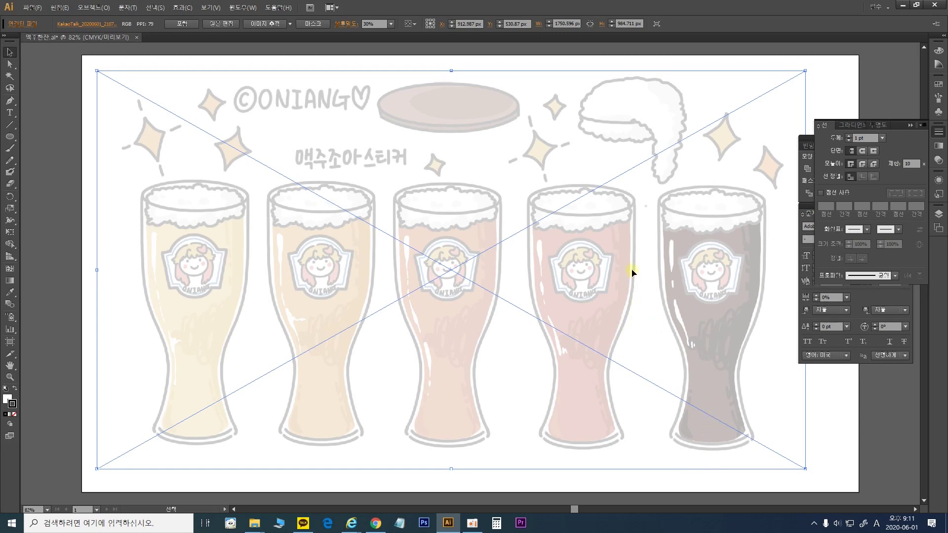
{"action": "key", "text": "ctrl"}
{"action": "key", "text": "ctrl+2"}
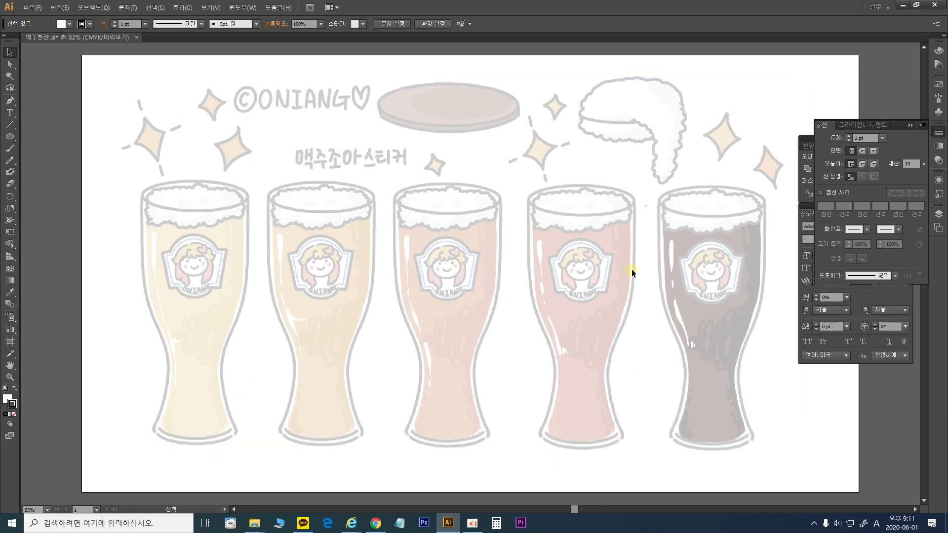
{"action": "left_click_drag", "start_coordinate": [611, 258], "coordinate": [489, 200]}
{"action": "left_click_drag", "start_coordinate": [277, 185], "coordinate": [618, 388]}
{"action": "left_click_drag", "start_coordinate": [460, 253], "coordinate": [762, 413]}
Draw an ellipse about 261 by 81 px over the rim of the leftmost beer glass.
{"action": "key", "text": "space"}
{"action": "left_click_drag", "start_coordinate": [296, 266], "coordinate": [423, 273]}
{"action": "key", "text": "ctrl+plus"}
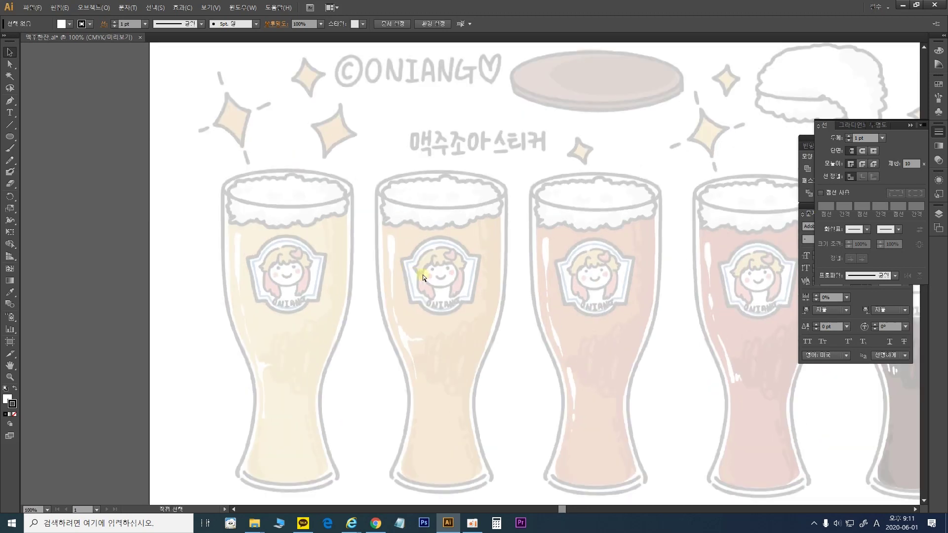
{"action": "key", "text": "ctrl+plus"}
{"action": "key", "text": "ctrl+plus"}
{"action": "key", "text": "space"}
{"action": "left_click_drag", "start_coordinate": [349, 234], "coordinate": [649, 251]}
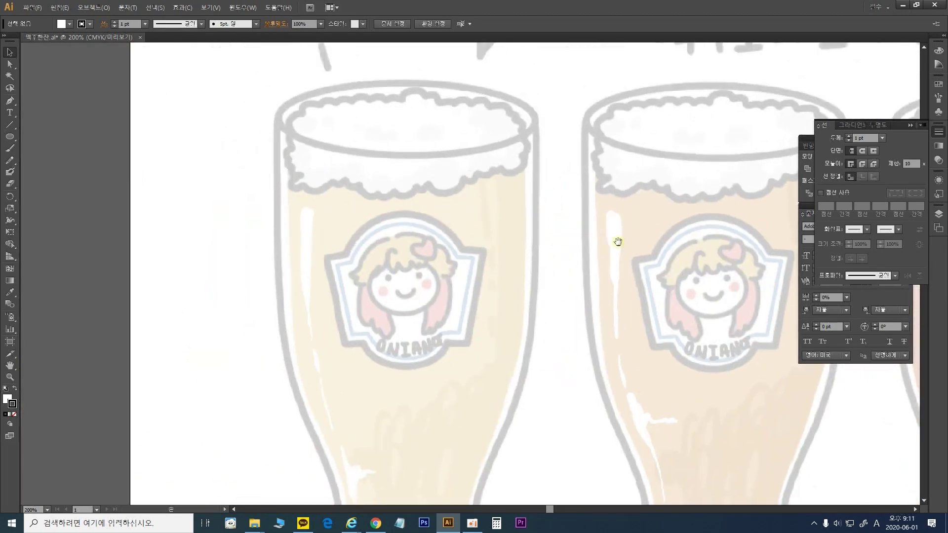
{"action": "key", "text": "ctrl+minus"}
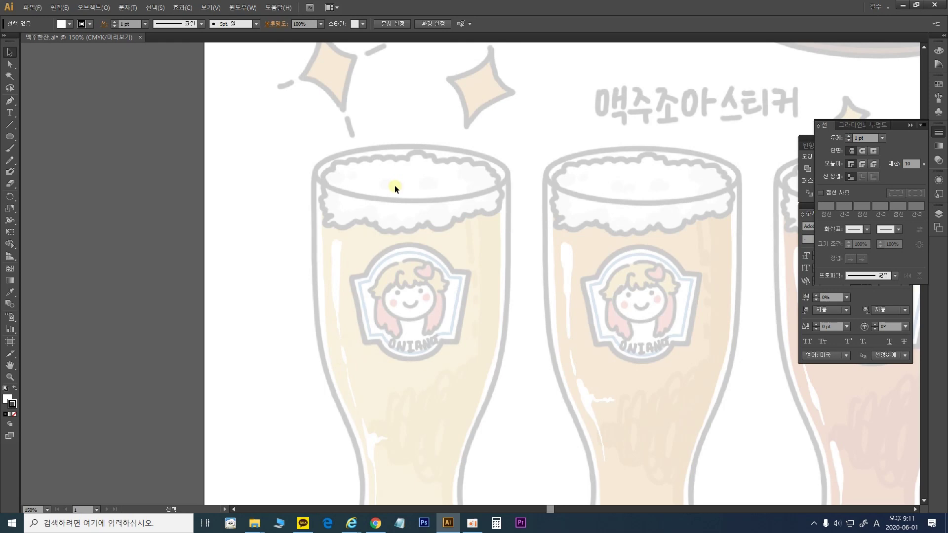
{"action": "scroll", "coordinate": [690, 380], "scroll_direction": "down", "scroll_amount": 3}
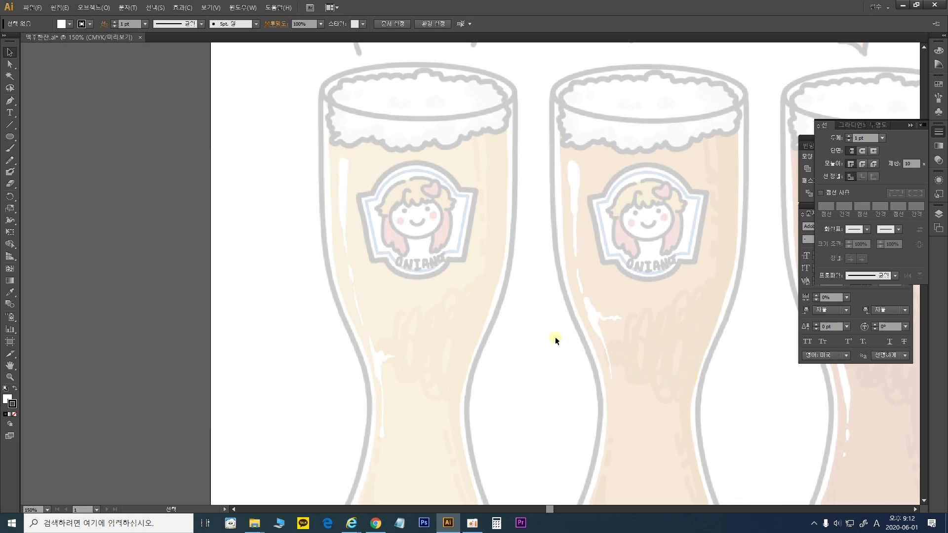
{"action": "left_click_drag", "start_coordinate": [474, 257], "coordinate": [491, 312]}
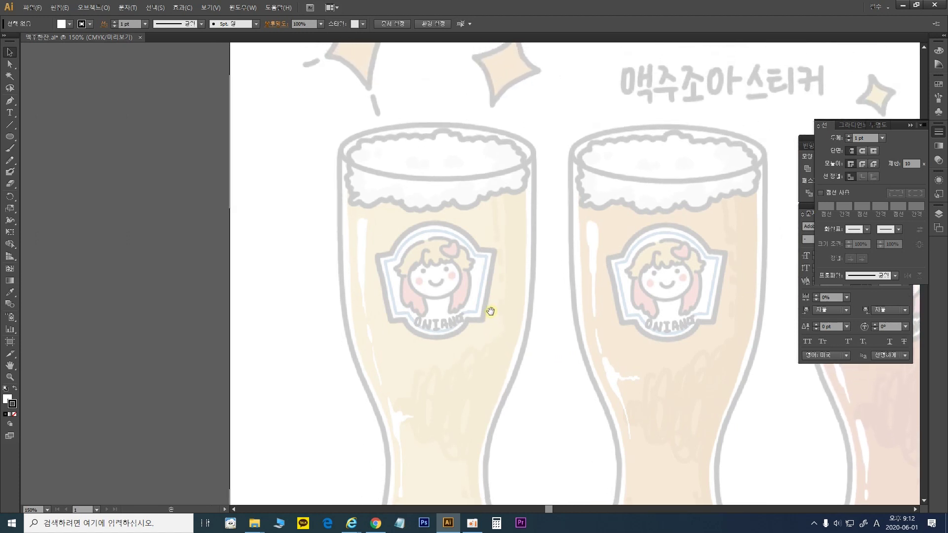
{"action": "left_click", "coordinate": [10, 136]}
{"action": "left_click_drag", "start_coordinate": [342, 123], "coordinate": [532, 180]}
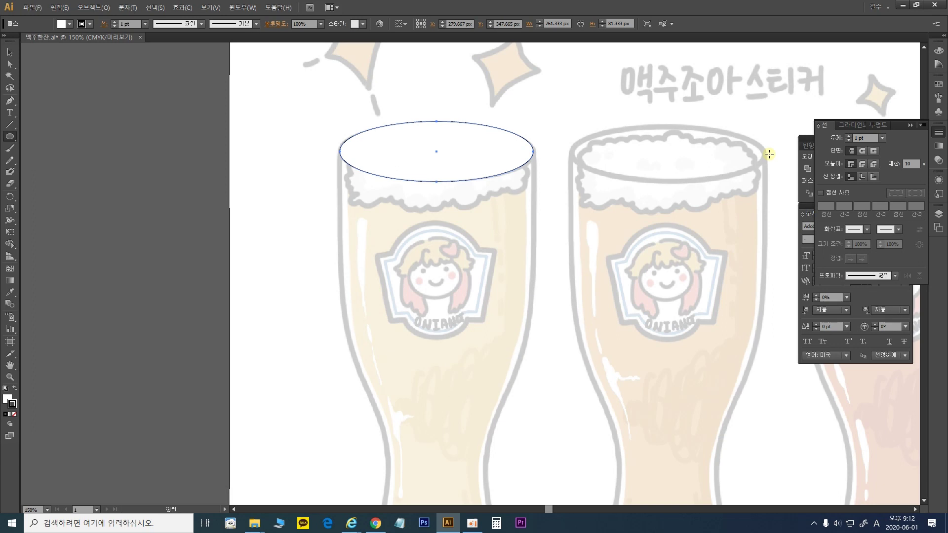
{"action": "left_click", "coordinate": [9, 51]}
{"action": "left_click", "coordinate": [301, 163]}
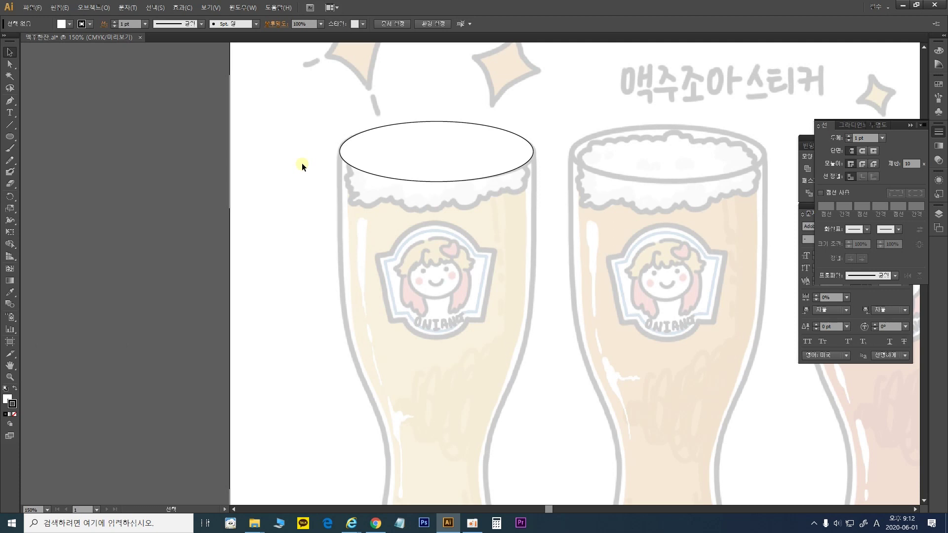
Set the rim ellipse's stroke weight to 6 pt and deselect it.
{"action": "left_click", "coordinate": [482, 142]}
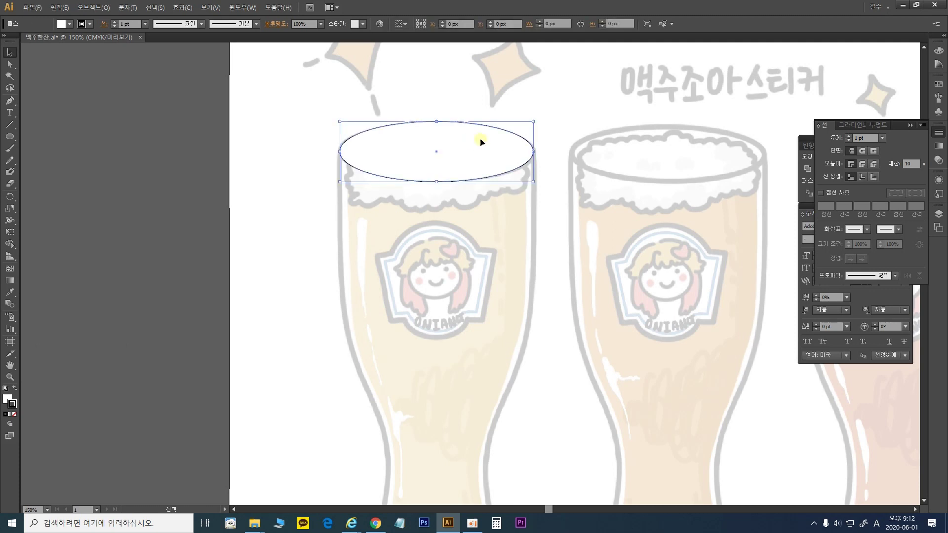
{"action": "double_click", "coordinate": [872, 138]}
{"action": "type", "text": "6"}
{"action": "key", "text": "Return"}
{"action": "key", "text": "Up"}
{"action": "key", "text": "Down"}
{"action": "key", "text": "Down"}
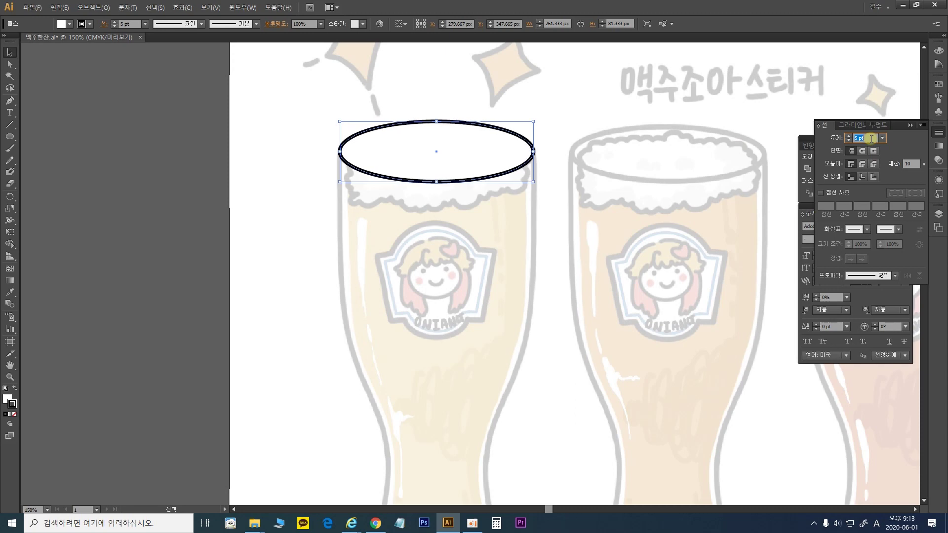
{"action": "key", "text": "Up"}
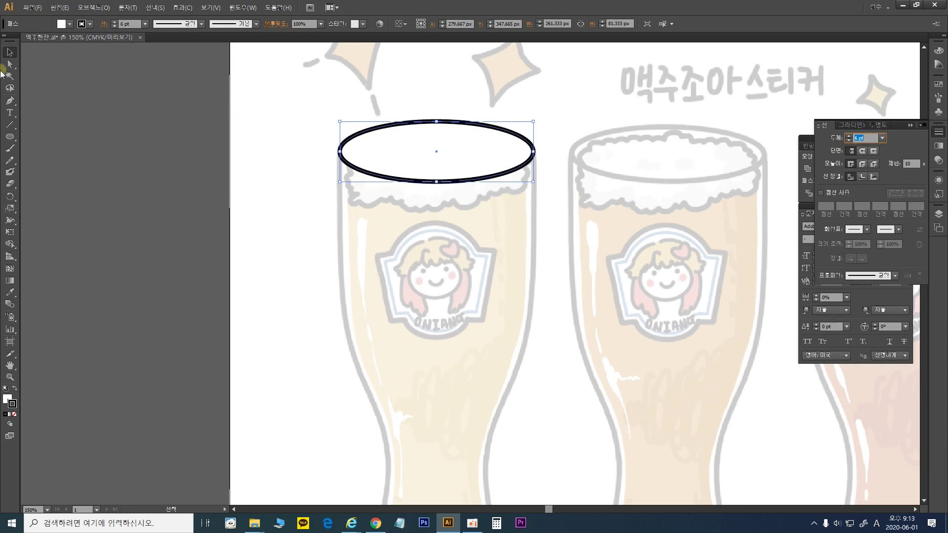
{"action": "left_click", "coordinate": [9, 53]}
{"action": "left_click", "coordinate": [179, 144]}
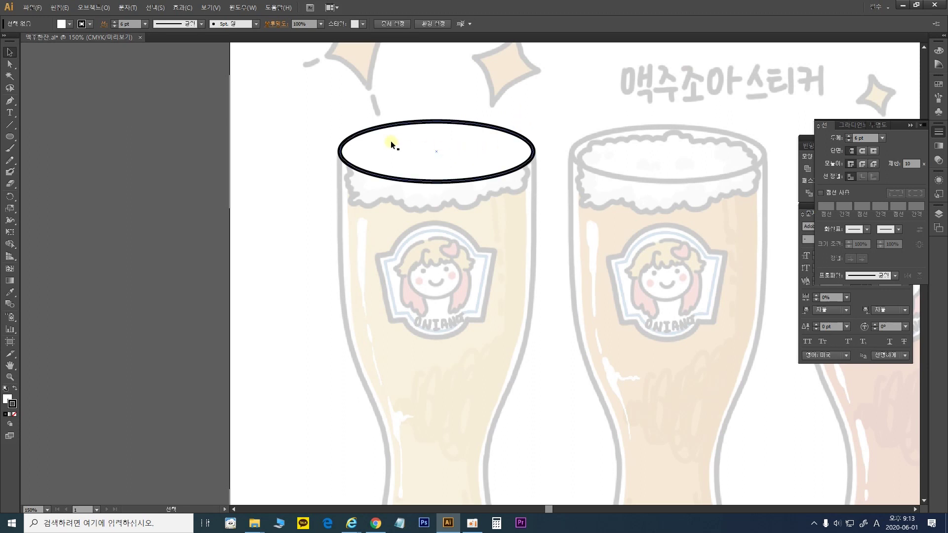
Trace the glass's left contour with the Pen tool, from the rim's left end down to the middle of the base.
{"action": "scroll", "coordinate": [395, 145], "scroll_direction": "down", "scroll_amount": 3}
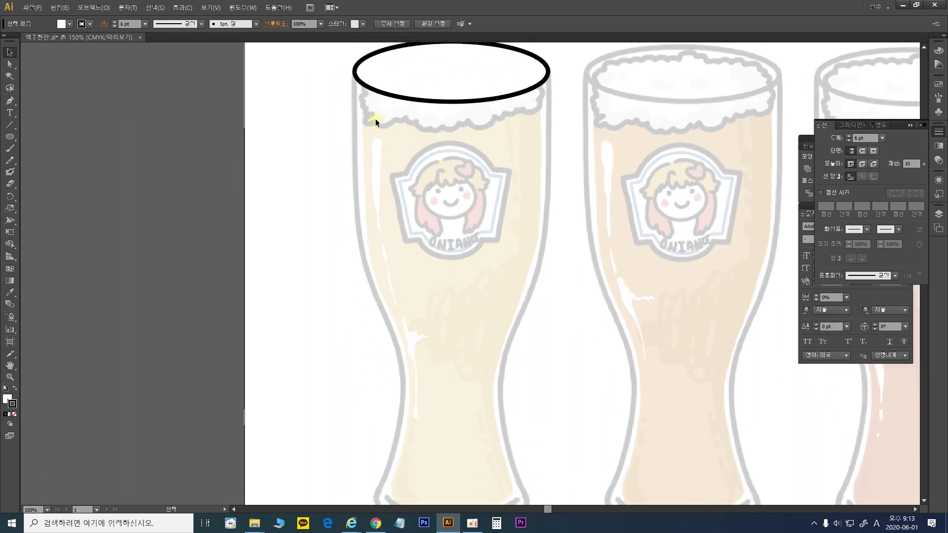
{"action": "left_click", "coordinate": [9, 101]}
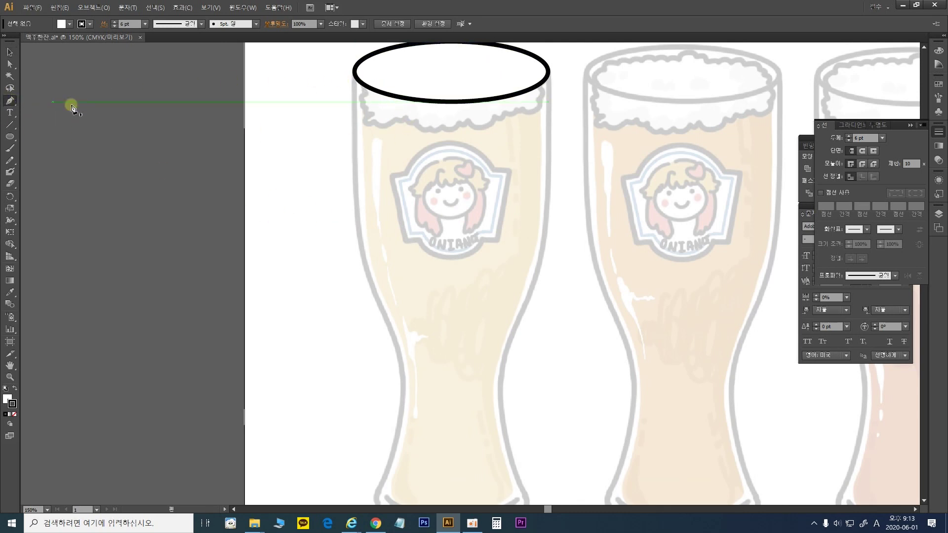
{"action": "left_click", "coordinate": [354, 72]}
{"action": "left_click", "coordinate": [356, 201]}
{"action": "key", "text": "ctrl+z"}
{"action": "left_click", "coordinate": [356, 201]}
{"action": "scroll", "coordinate": [395, 271], "scroll_direction": "down", "scroll_amount": 2}
{"action": "left_click_drag", "start_coordinate": [386, 276], "coordinate": [418, 328]}
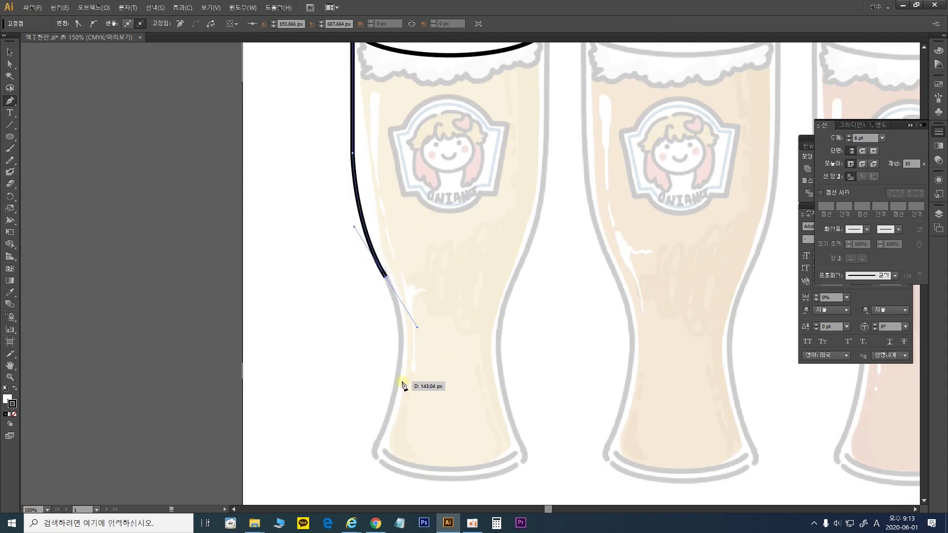
{"action": "left_click_drag", "start_coordinate": [385, 428], "coordinate": [408, 395]}
{"action": "left_click_drag", "start_coordinate": [405, 437], "coordinate": [457, 446]}
{"action": "key", "text": "ctrl+z"}
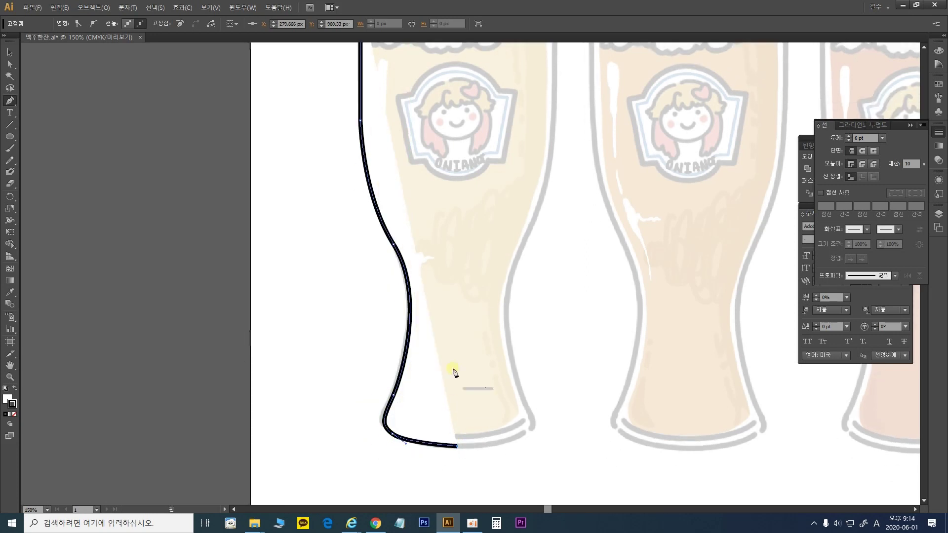
Close the half-glass path straight up to the rim ellipse's centre and across to the starting point.
{"action": "left_click_drag", "start_coordinate": [451, 265], "coordinate": [464, 417]}
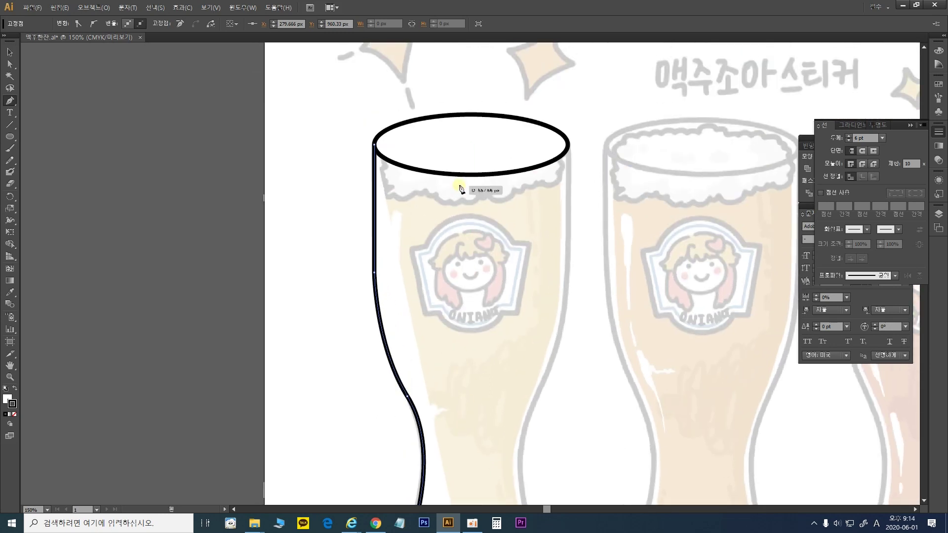
{"action": "left_click", "coordinate": [474, 149]}
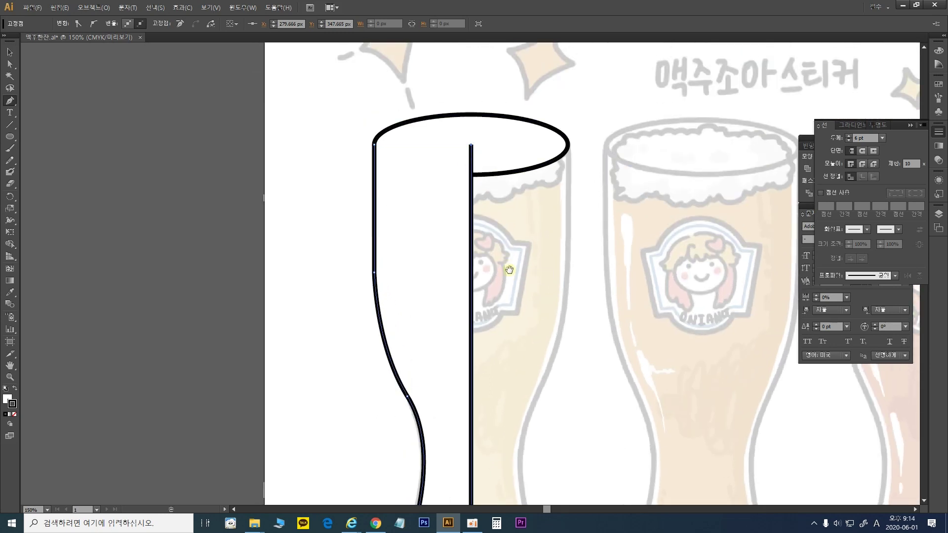
{"action": "scroll", "coordinate": [472, 123], "scroll_direction": "down", "scroll_amount": 4}
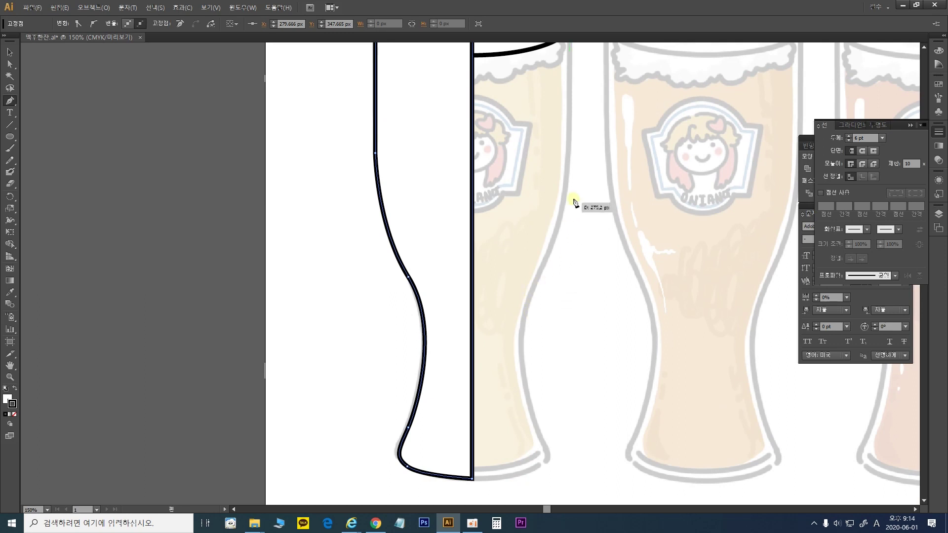
{"action": "left_click_drag", "start_coordinate": [546, 218], "coordinate": [557, 372]}
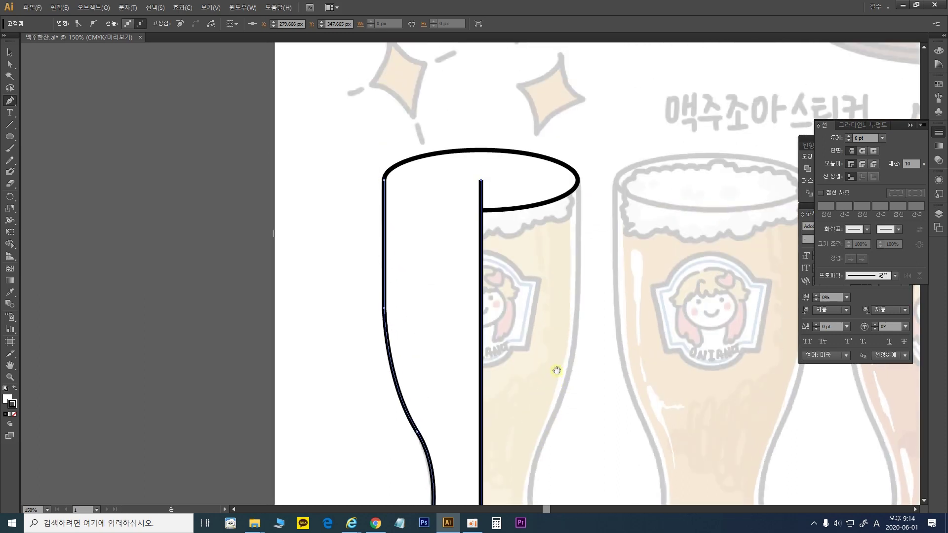
{"action": "left_click", "coordinate": [384, 181]}
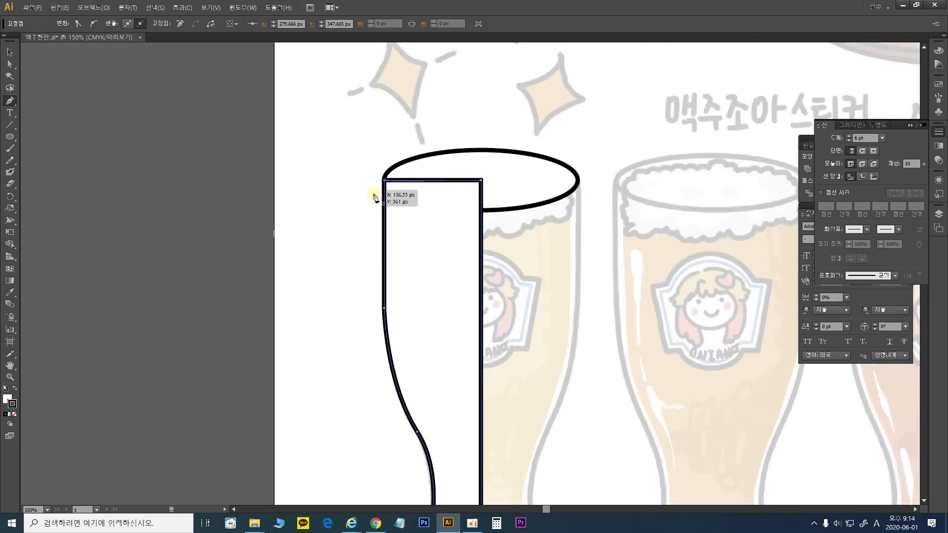
{"action": "left_click", "coordinate": [11, 53]}
{"action": "left_click", "coordinate": [222, 168]}
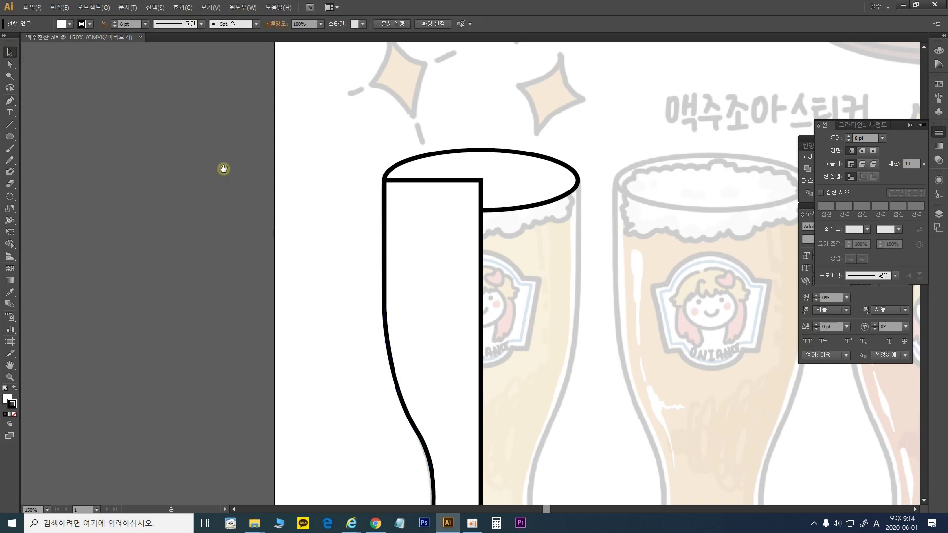
Copy the closed half-glass shape and paste the duplicate in the same position.
{"action": "left_click_drag", "start_coordinate": [308, 214], "coordinate": [286, 131]}
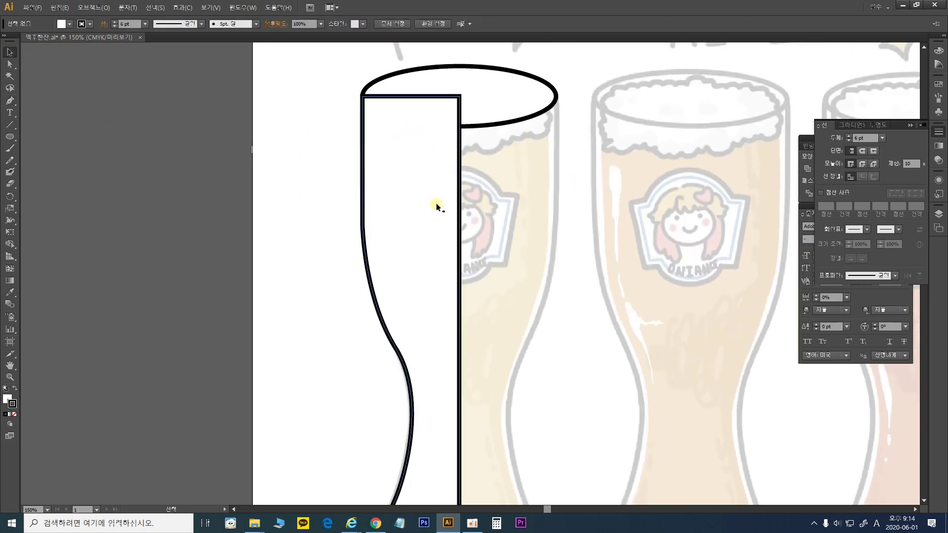
{"action": "scroll", "coordinate": [434, 237], "scroll_direction": "down", "scroll_amount": 3}
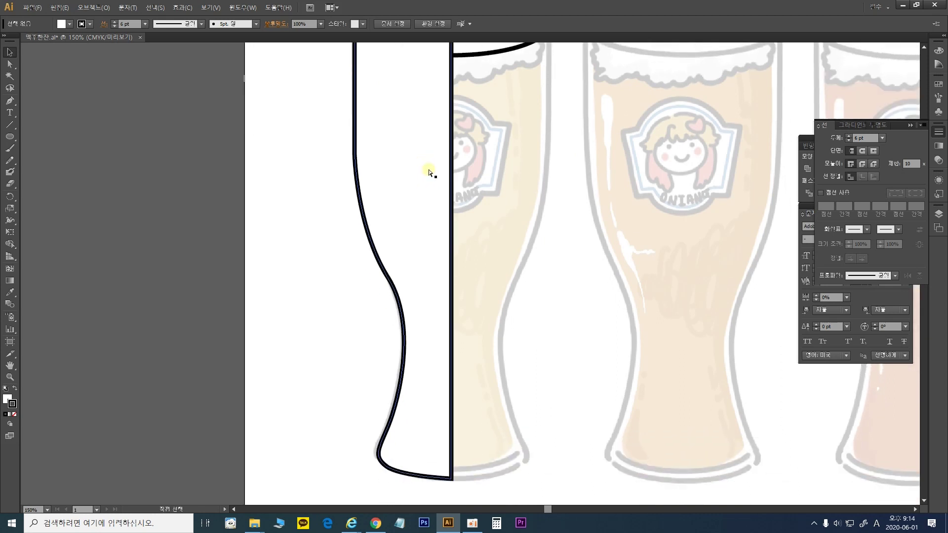
{"action": "key", "text": "ctrl+minus"}
{"action": "left_click", "coordinate": [428, 172]}
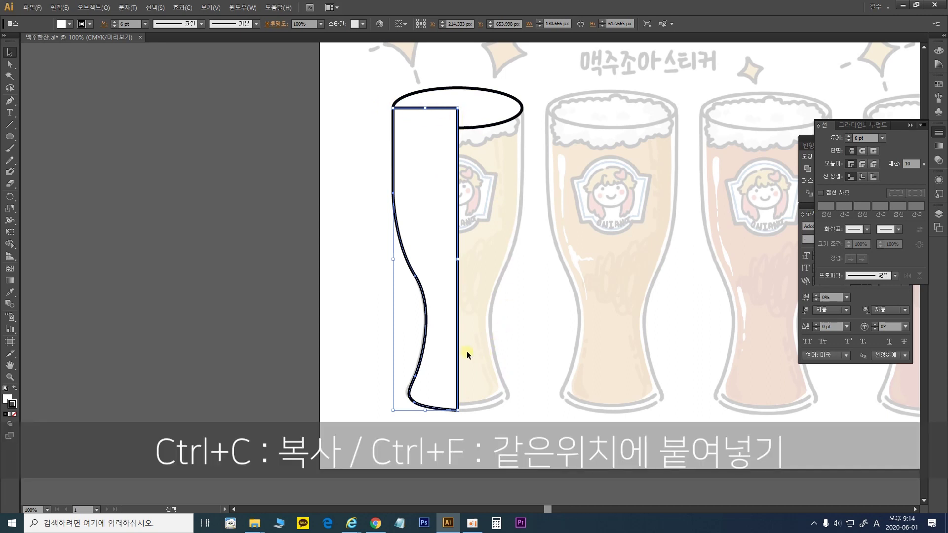
{"action": "key", "text": "a"}
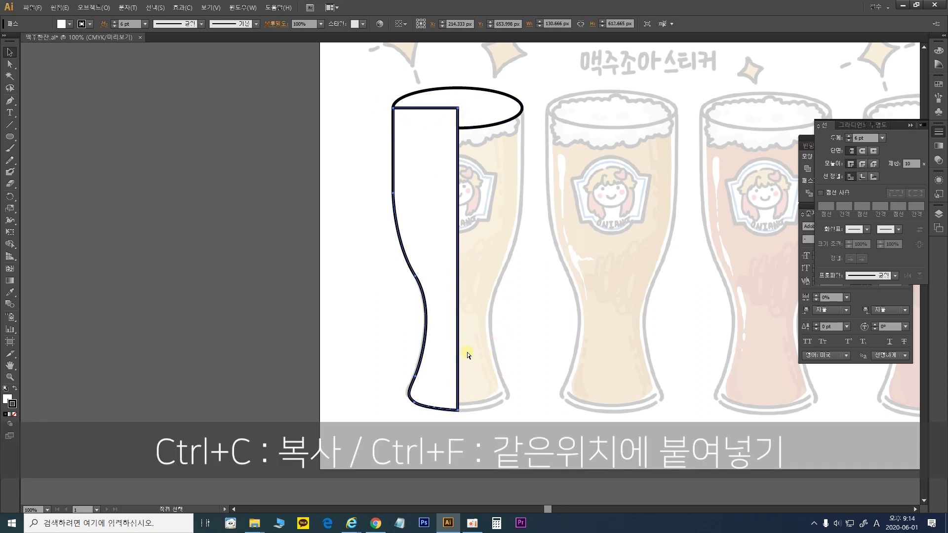
{"action": "key", "text": "v"}
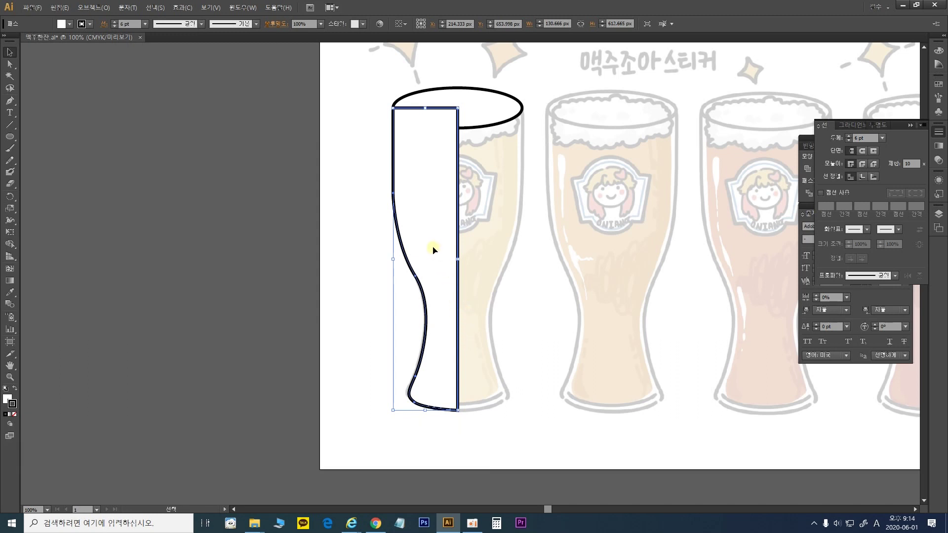
{"action": "left_click_drag", "start_coordinate": [435, 225], "coordinate": [401, 213]}
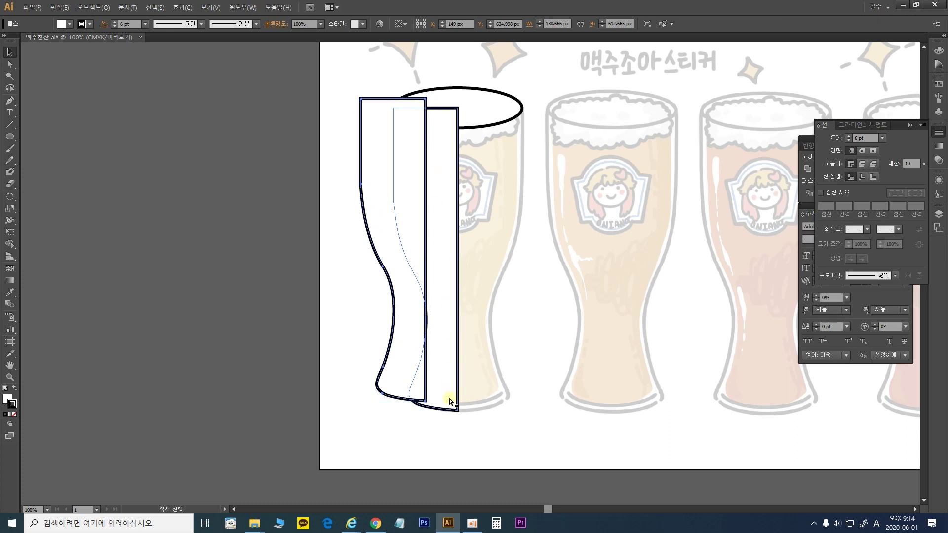
{"action": "key", "text": "ctrl+z"}
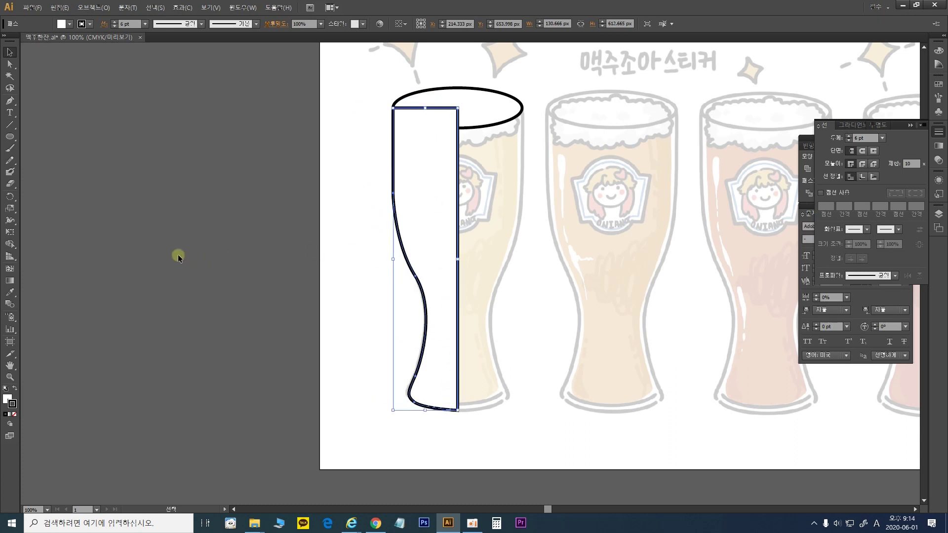
Reflect the half-glass duplicate across the glass's vertical centre line to form the right half.
{"action": "left_click", "coordinate": [11, 196]}
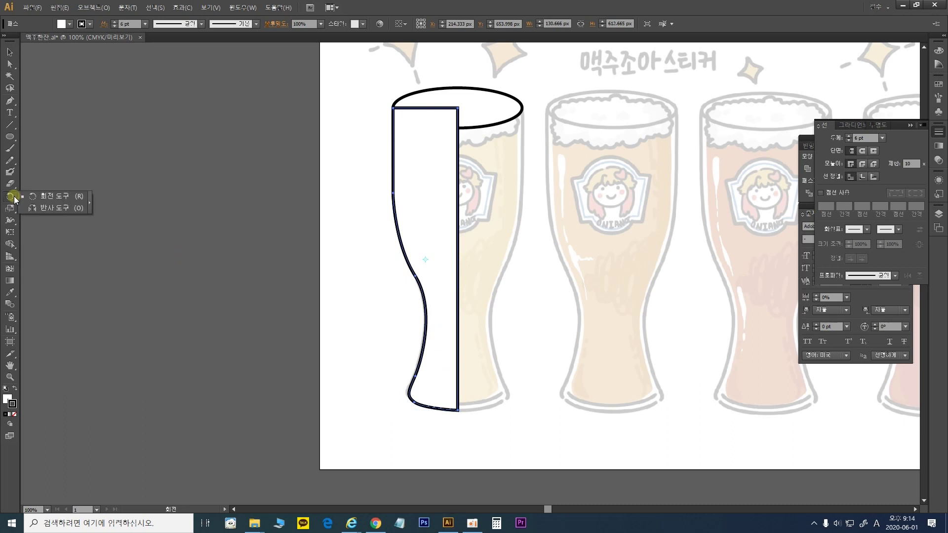
{"action": "left_click", "coordinate": [58, 209]}
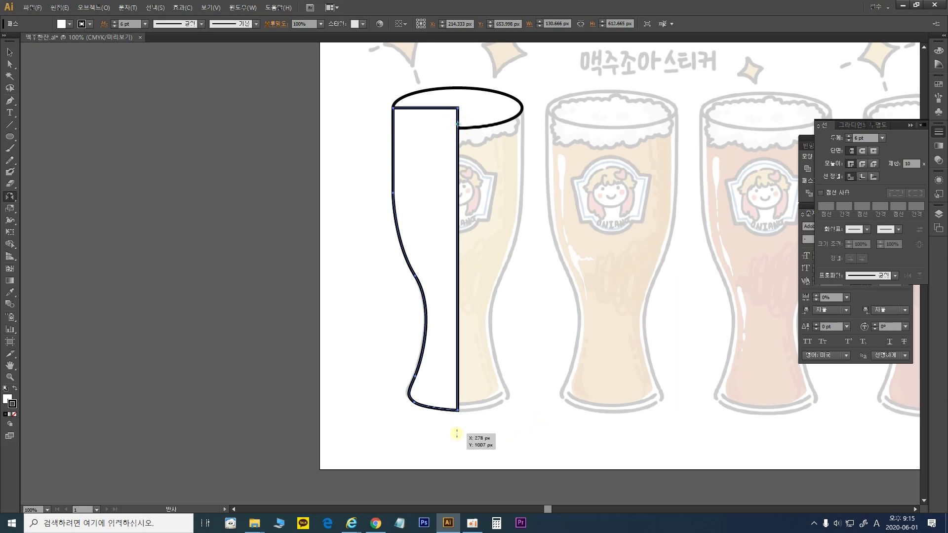
{"action": "left_click_drag", "start_coordinate": [457, 433], "coordinate": [457, 433]}
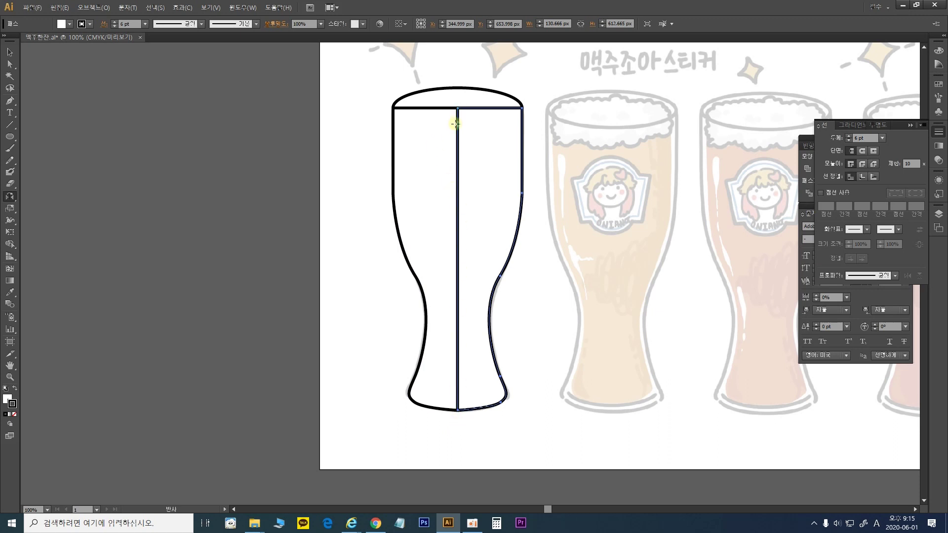
Finish mirroring the half-glass copy and merge the two glass halves into one outline with Pathfinder Unite.
{"action": "left_click", "coordinate": [459, 124]}
{"action": "left_click", "coordinate": [461, 105], "text": "ctrl+shift"}
{"action": "left_click", "coordinate": [9, 52]}
{"action": "left_click", "coordinate": [208, 126]}
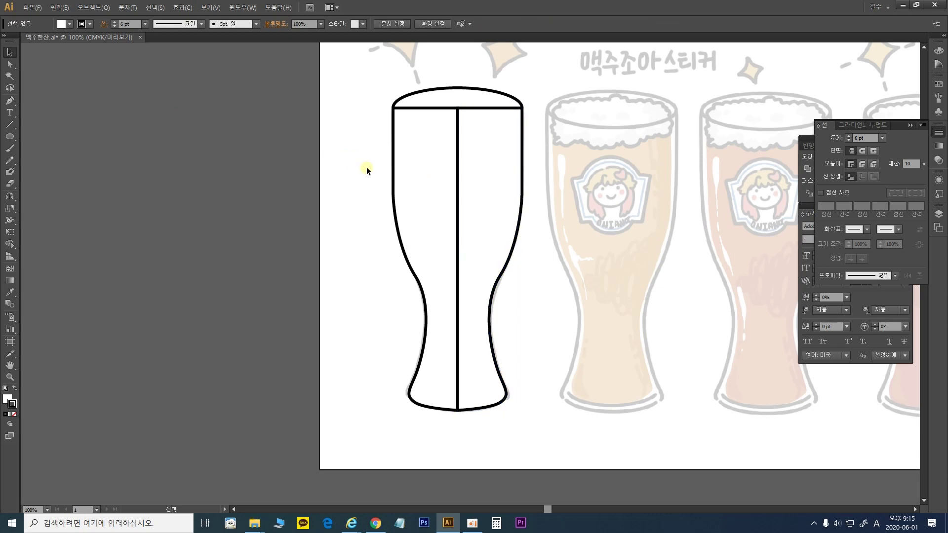
{"action": "key", "text": "ctrl+plus"}
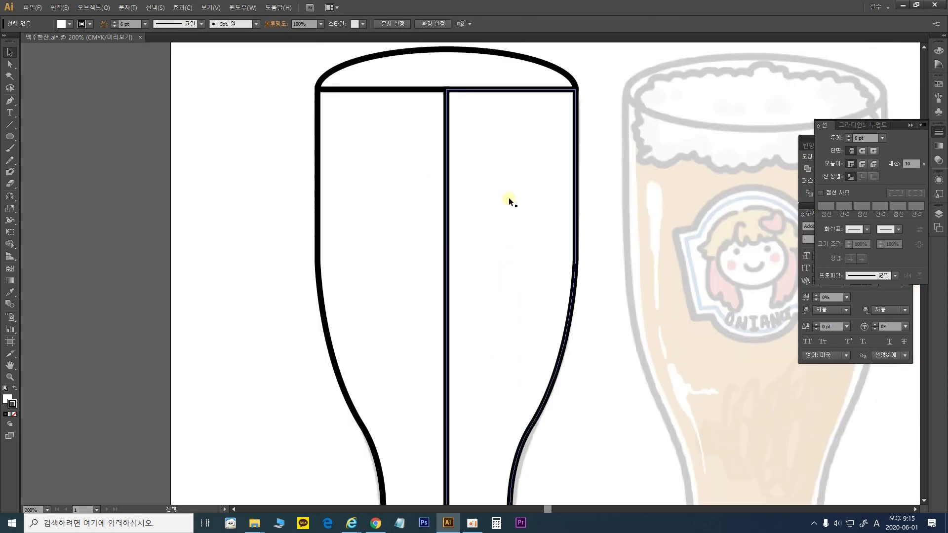
{"action": "left_click", "coordinate": [474, 128]}
{"action": "left_click", "coordinate": [416, 133]}
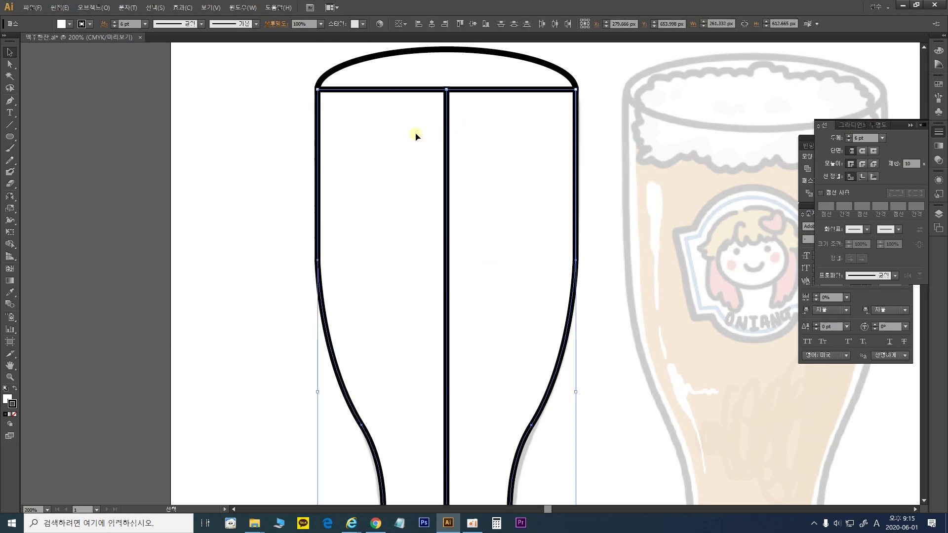
{"action": "left_click", "coordinate": [810, 139]}
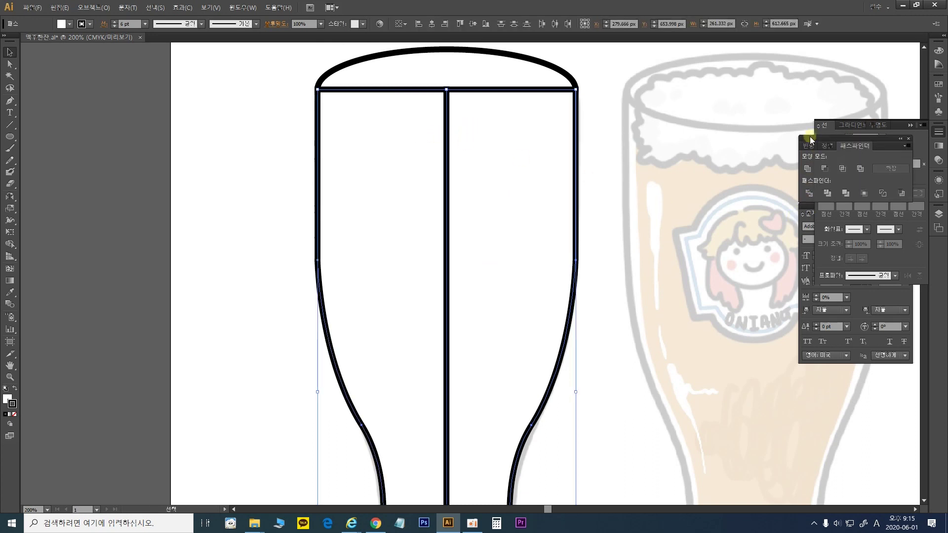
{"action": "left_click", "coordinate": [807, 170]}
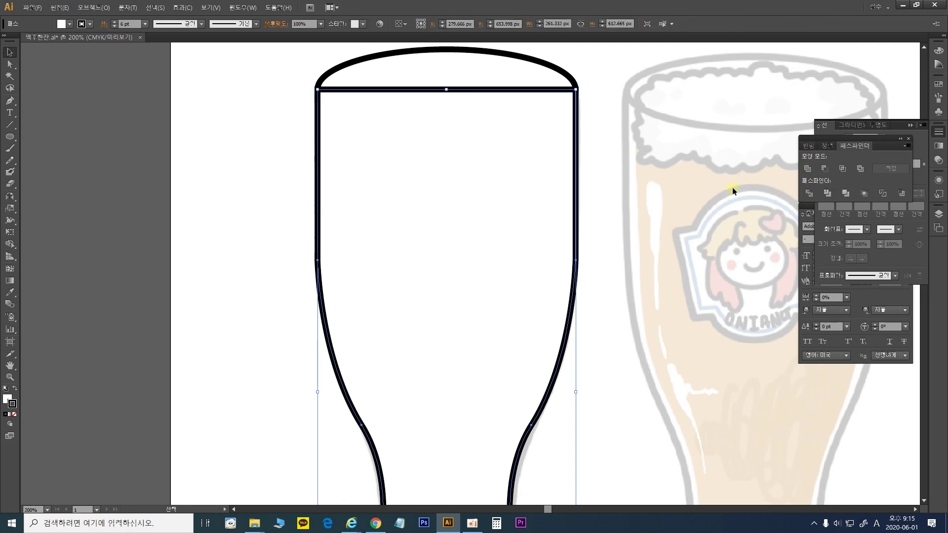
Bring the rim ellipse forward one level so it sits in front of the glass body.
{"action": "left_click_drag", "start_coordinate": [586, 300], "coordinate": [594, 179]}
{"action": "scroll", "coordinate": [594, 179], "scroll_direction": "down", "scroll_amount": 2}
{"action": "left_click", "coordinate": [549, 454]}
{"action": "scroll", "coordinate": [582, 273], "scroll_direction": "up", "scroll_amount": 5}
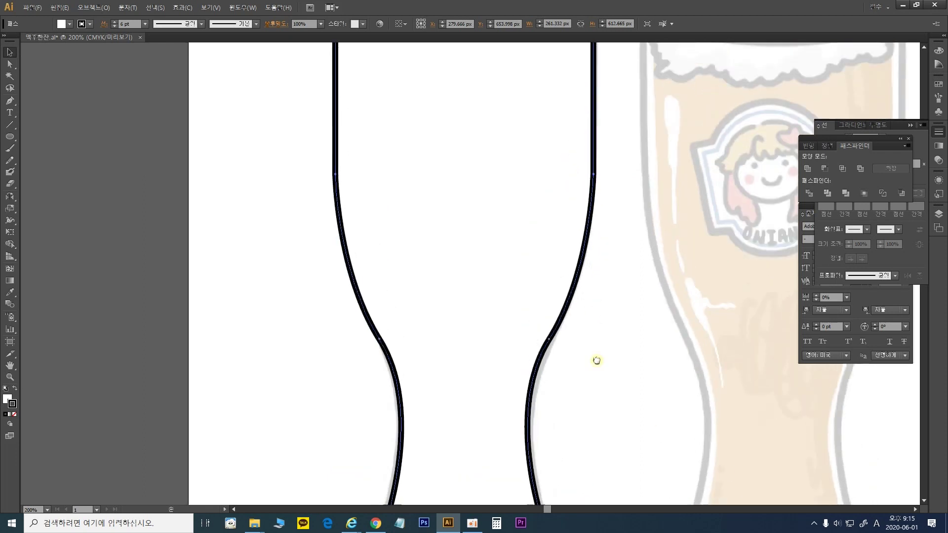
{"action": "left_click_drag", "start_coordinate": [551, 230], "coordinate": [640, 259]}
{"action": "key", "text": "ctrl+z"}
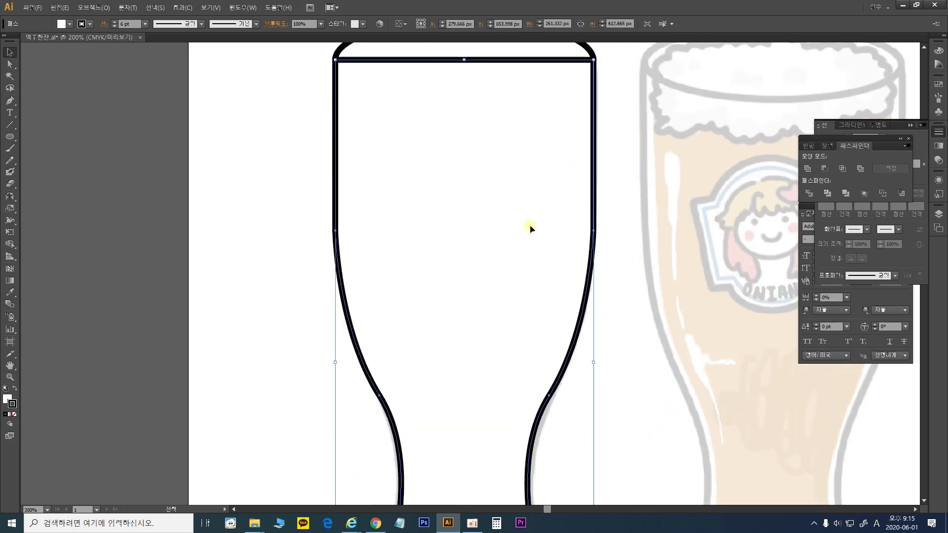
{"action": "key", "text": "ctrl+minus"}
{"action": "left_click", "coordinate": [561, 127]}
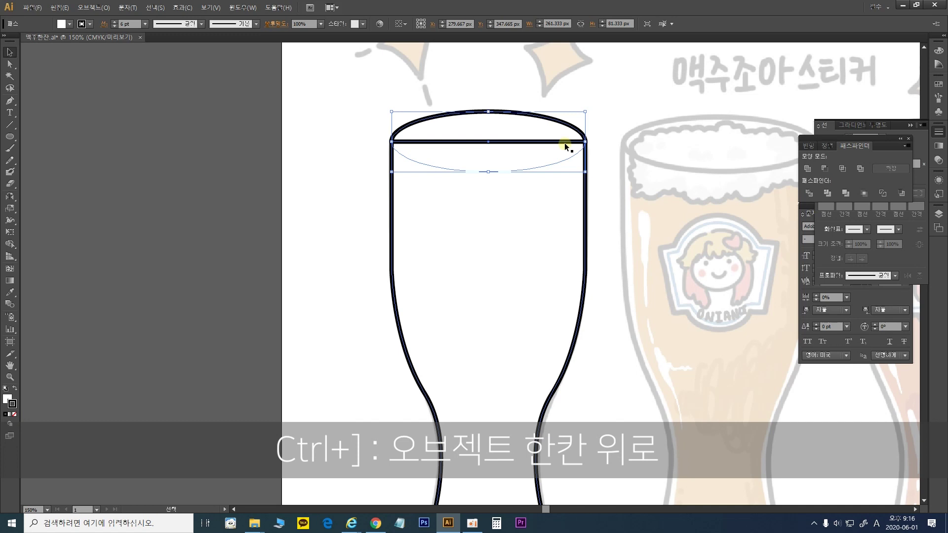
{"action": "key", "text": "ctrl+bracketright"}
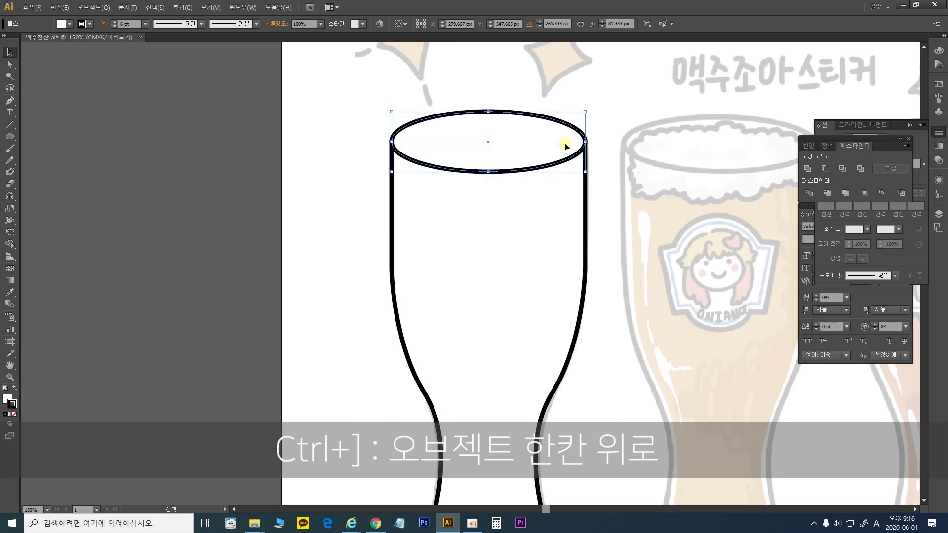
Set the opacity of the rim ellipse and the glass body together to 40%.
{"action": "left_click_drag", "start_coordinate": [655, 370], "coordinate": [637, 343]}
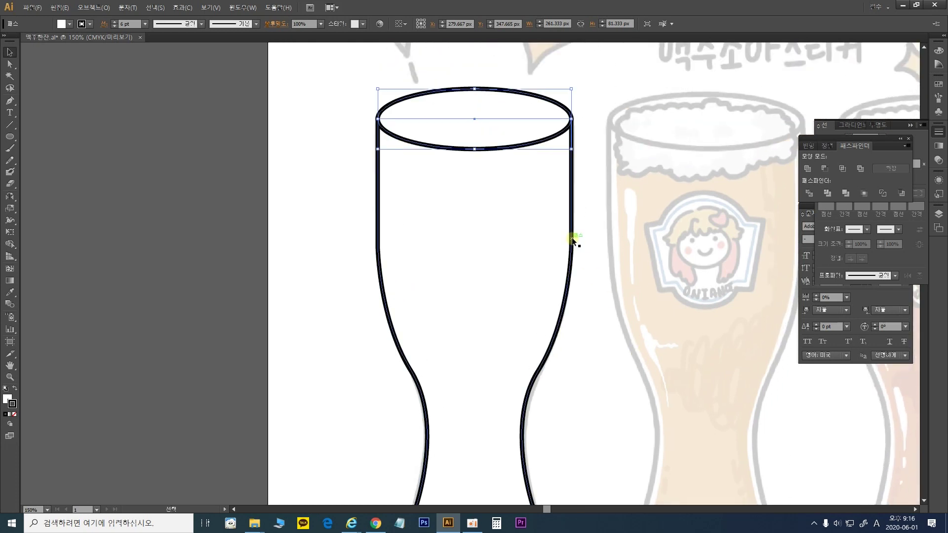
{"action": "left_click", "coordinate": [557, 212], "text": "shift"}
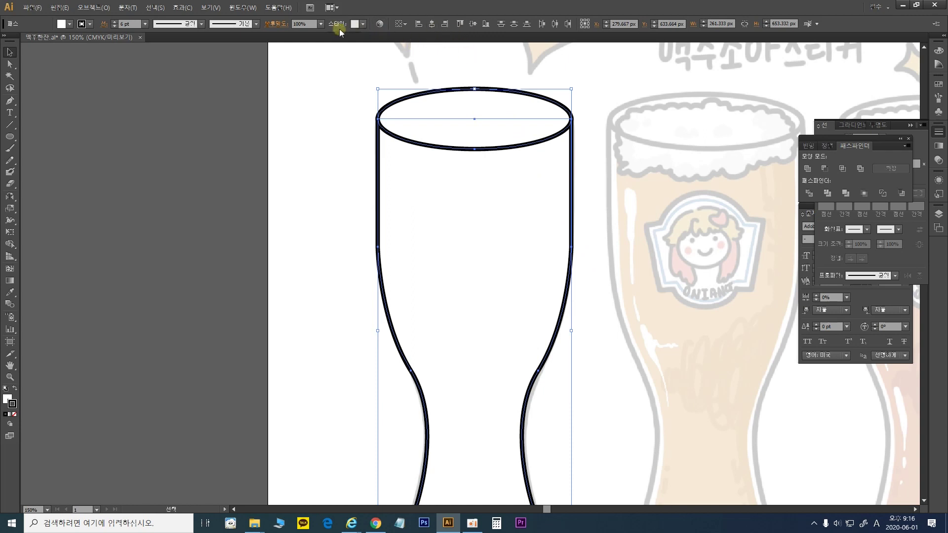
{"action": "left_click", "coordinate": [324, 25]}
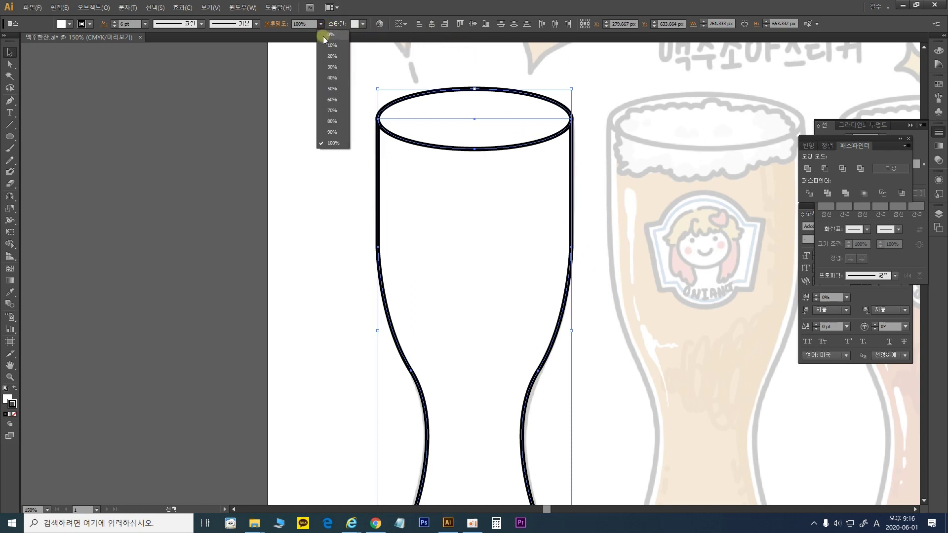
{"action": "left_click", "coordinate": [325, 84]}
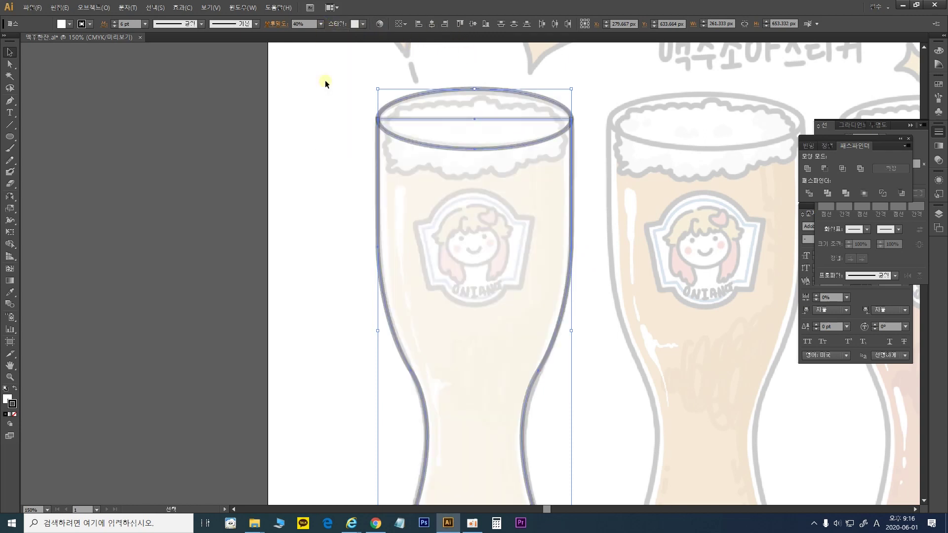
{"action": "left_click", "coordinate": [592, 150]}
Trace the curved inner line above the glass's base with the Pen tool, about 178.5 px wide and 26 px high.
{"action": "scroll", "coordinate": [563, 159], "scroll_direction": "down", "scroll_amount": 5}
{"action": "left_click_drag", "start_coordinate": [552, 163], "coordinate": [545, 134]}
{"action": "key", "text": "ctrl+equal"}
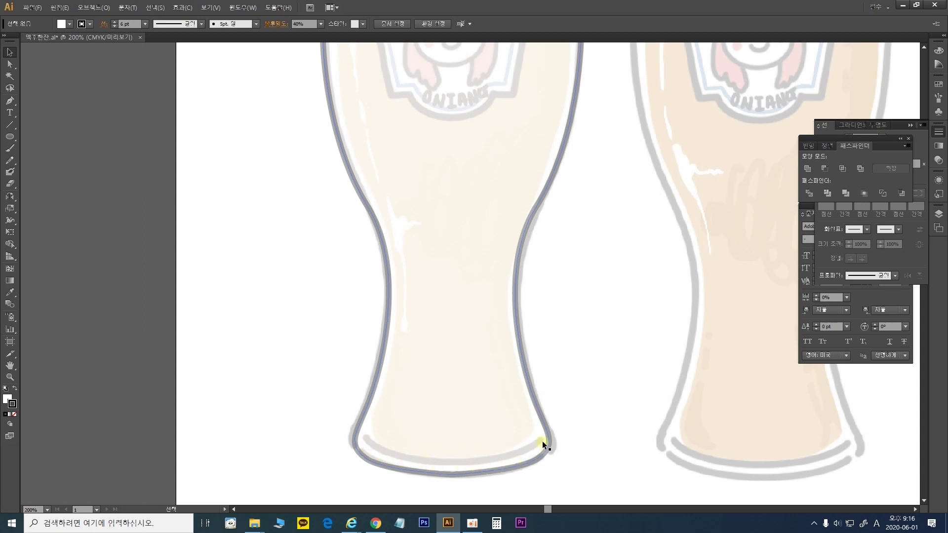
{"action": "left_click", "coordinate": [9, 100]}
{"action": "mouse_move", "coordinate": [364, 437]}
{"action": "left_mouse_down"}
{"action": "mouse_move", "coordinate": [450, 453]}
{"action": "mouse_move", "coordinate": [449, 463]}
{"action": "mouse_move", "coordinate": [525, 461]}
{"action": "left_mouse_up"}
{"action": "left_click", "coordinate": [541, 441]}
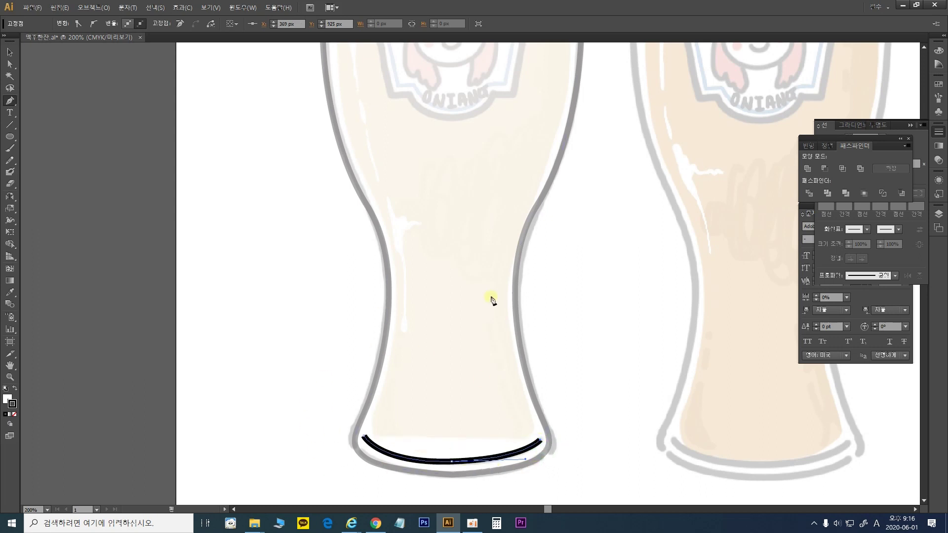
{"action": "left_click", "coordinate": [10, 52]}
Give the inner base line a round cap and a round join.
{"action": "left_click_drag", "start_coordinate": [375, 322], "coordinate": [375, 266]}
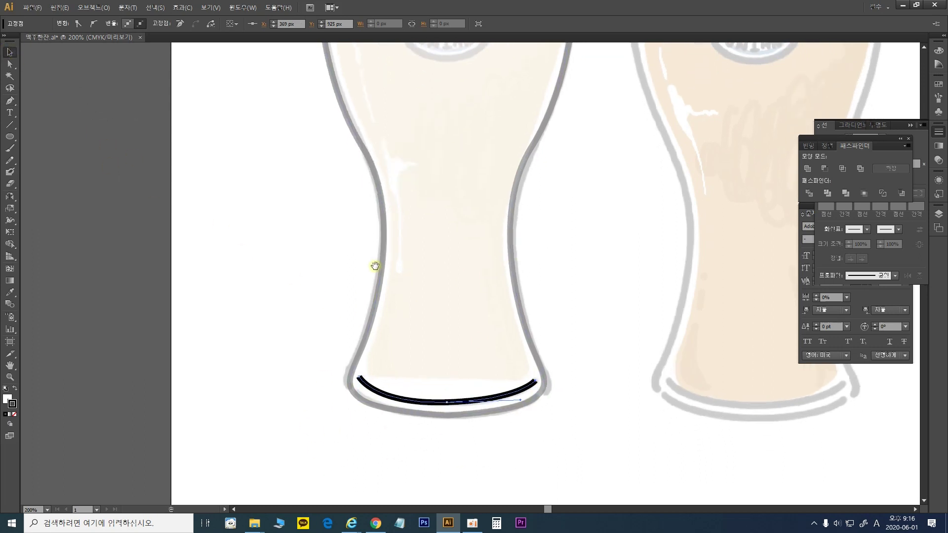
{"action": "left_click", "coordinate": [606, 359]}
{"action": "left_click", "coordinate": [530, 388]}
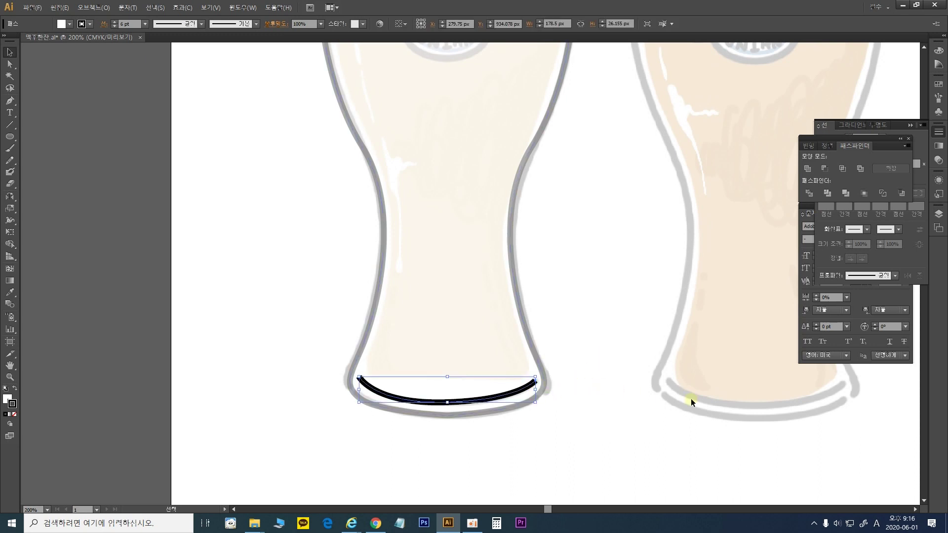
{"action": "left_click", "coordinate": [656, 396]}
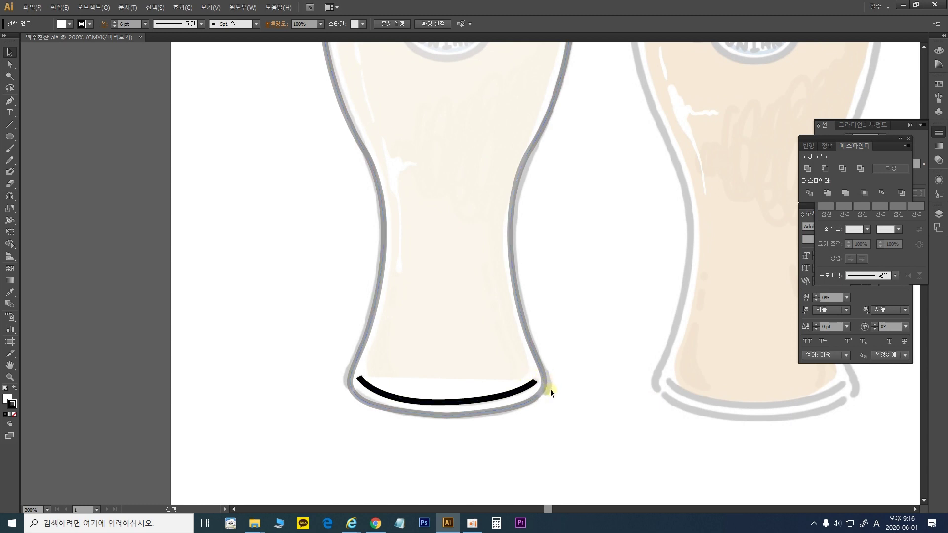
{"action": "left_click", "coordinate": [530, 387]}
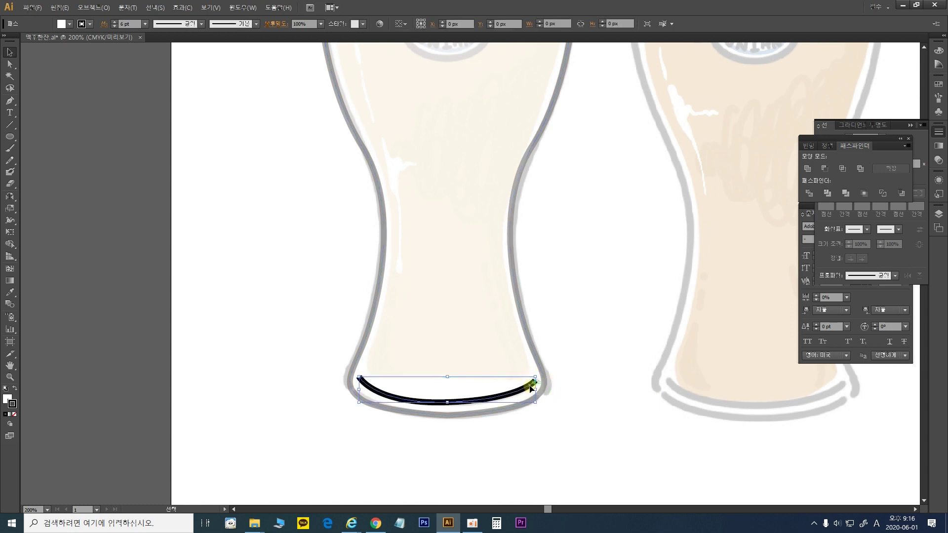
{"action": "left_click", "coordinate": [896, 127]}
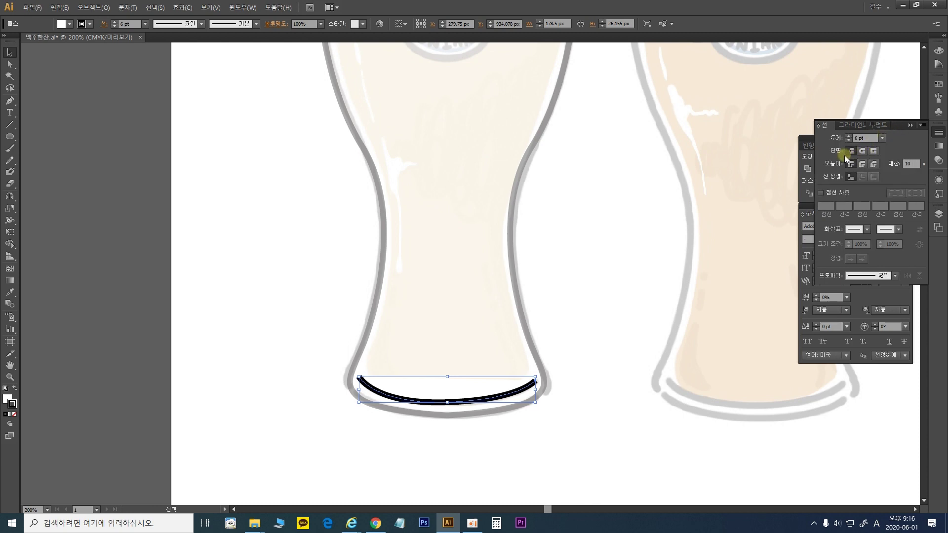
{"action": "left_click", "coordinate": [862, 151]}
{"action": "left_click", "coordinate": [862, 163]}
{"action": "left_click", "coordinate": [661, 278]}
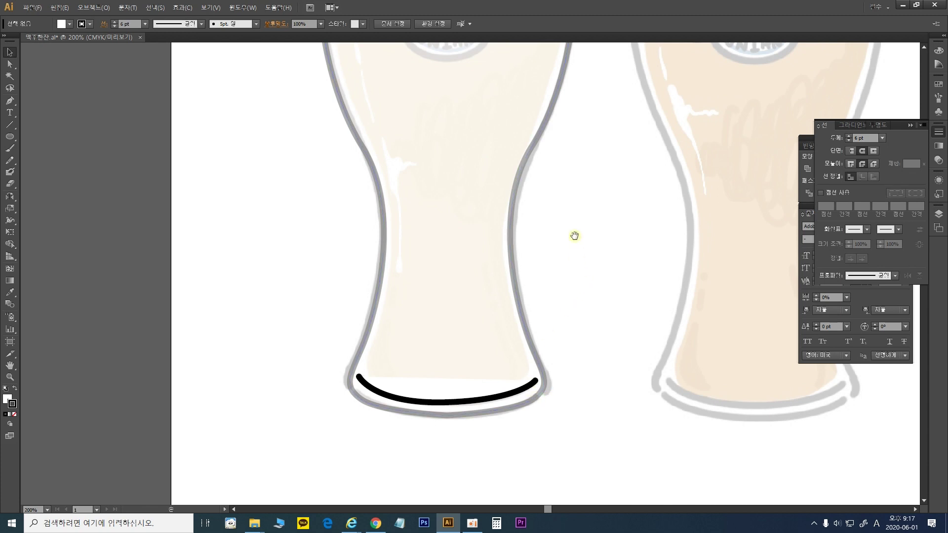
Draw two ellipses over the glass's label, about 118 × 86 px for its upper arc and 85 × 51 px for its lower arc.
{"action": "scroll", "coordinate": [573, 236], "scroll_direction": "up", "scroll_amount": 10}
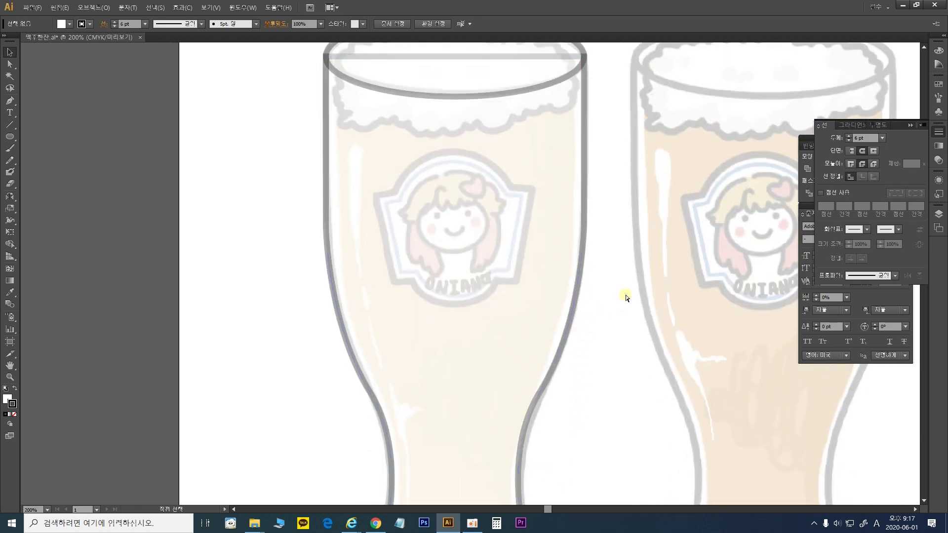
{"action": "key", "text": "ctrl+plus"}
{"action": "scroll", "coordinate": [612, 296], "scroll_direction": "up", "scroll_amount": 3}
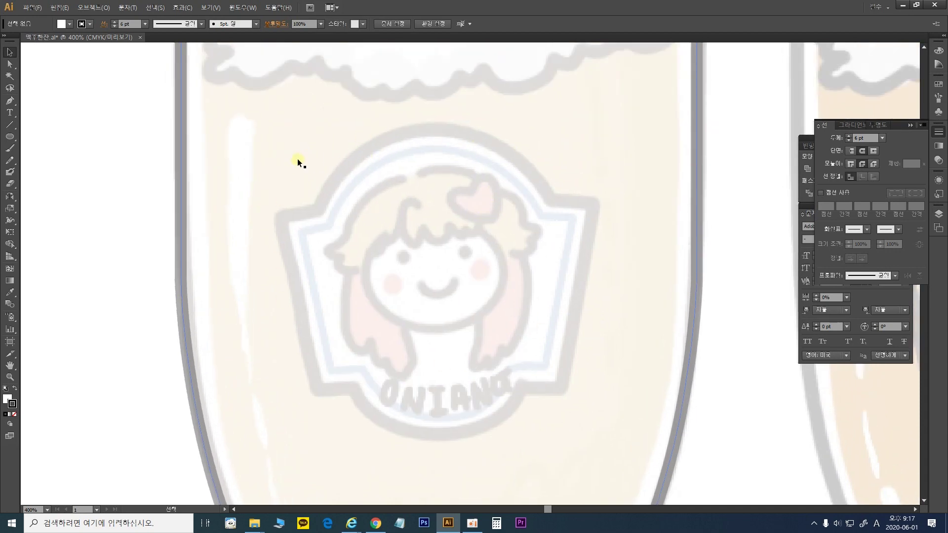
{"action": "left_click", "coordinate": [10, 103]}
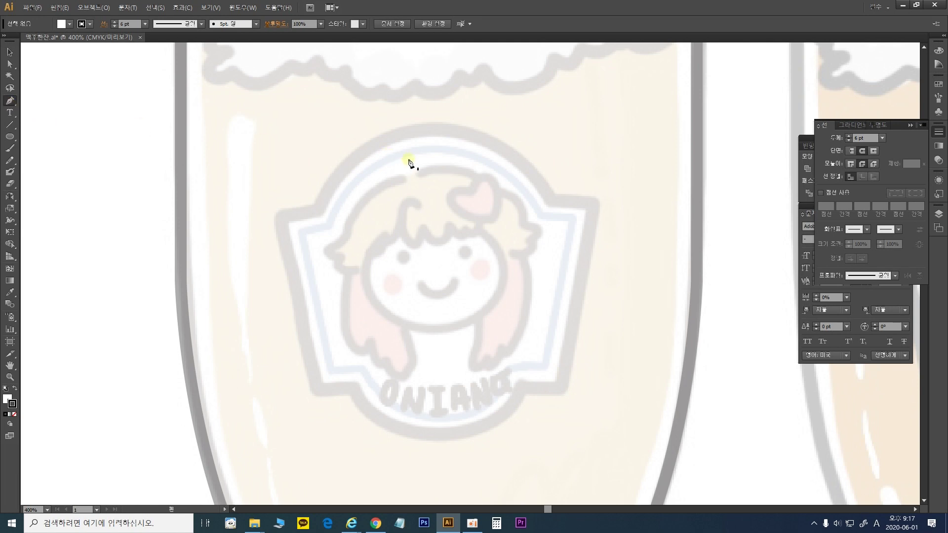
{"action": "left_click_drag", "start_coordinate": [10, 136], "coordinate": [76, 161]}
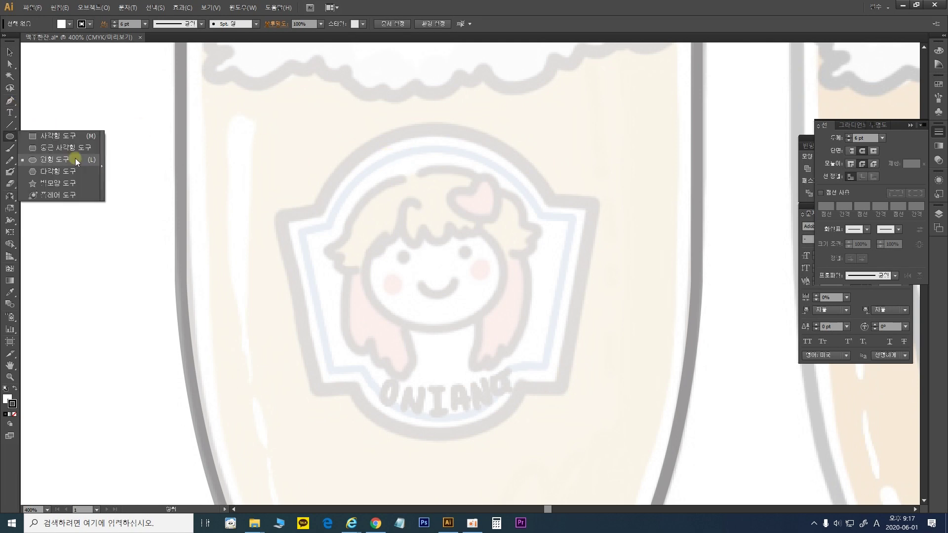
{"action": "mouse_move", "coordinate": [339, 121]}
{"action": "left_mouse_down"}
{"action": "mouse_move", "coordinate": [529, 260]}
{"action": "mouse_move", "coordinate": [546, 282]}
{"action": "mouse_move", "coordinate": [533, 302]}
{"action": "mouse_move", "coordinate": [554, 303]}
{"action": "left_mouse_up"}
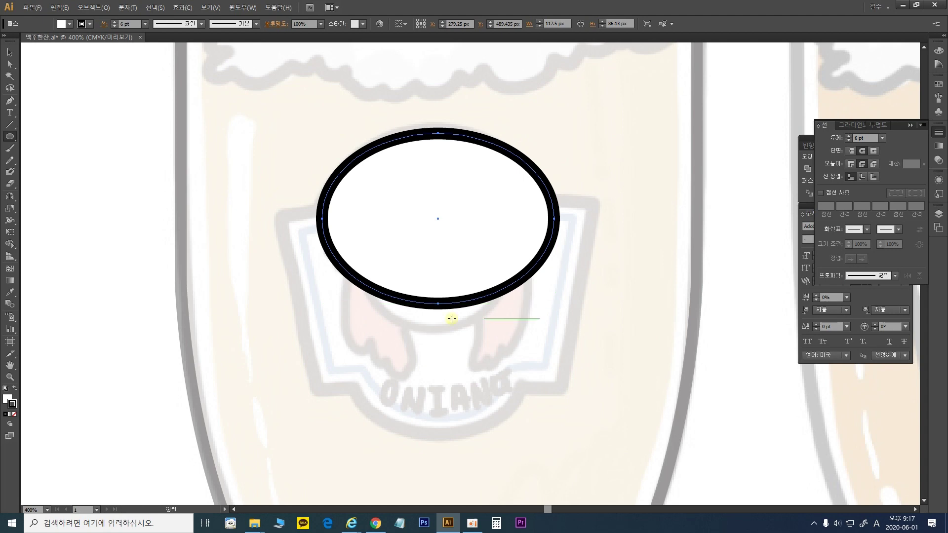
{"action": "left_click_drag", "start_coordinate": [351, 337], "coordinate": [521, 434]}
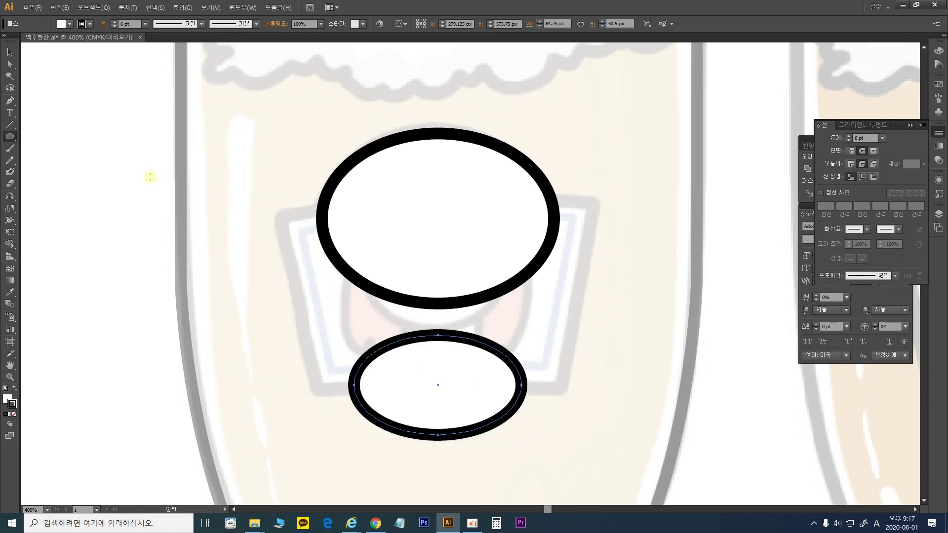
Trace the left half of the label's side panel as a closed Pen path, about 79 px wide and 99 px high.
{"action": "left_click", "coordinate": [15, 102]}
{"action": "left_click", "coordinate": [315, 391]}
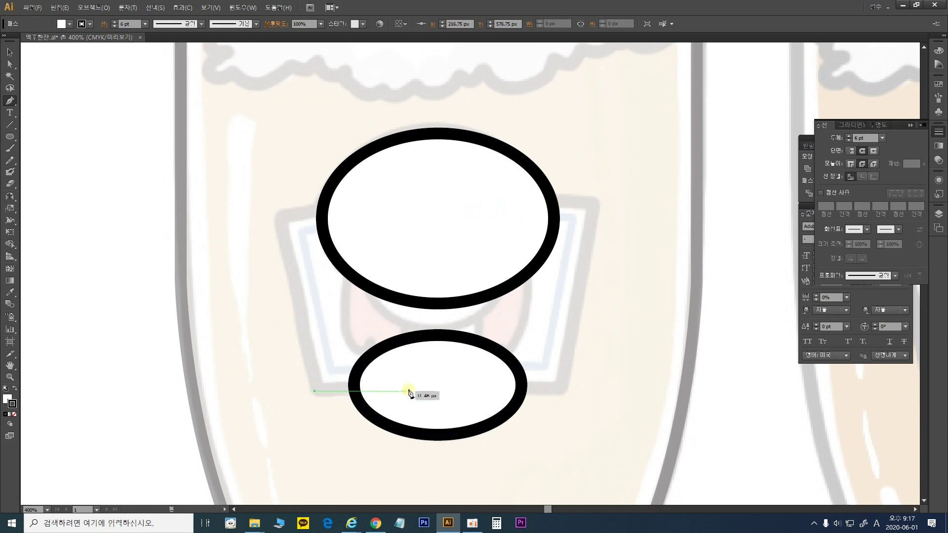
{"action": "left_click", "coordinate": [440, 390]}
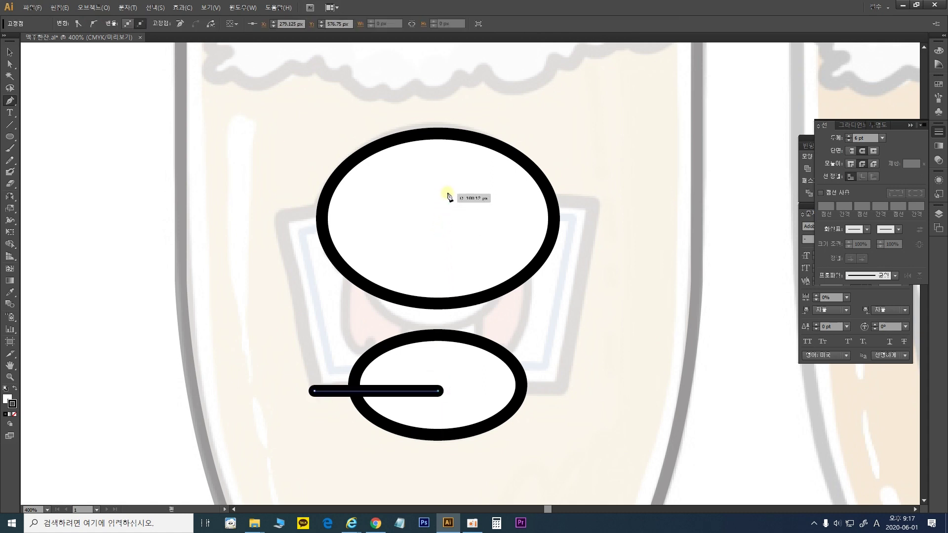
{"action": "left_click", "coordinate": [438, 196]}
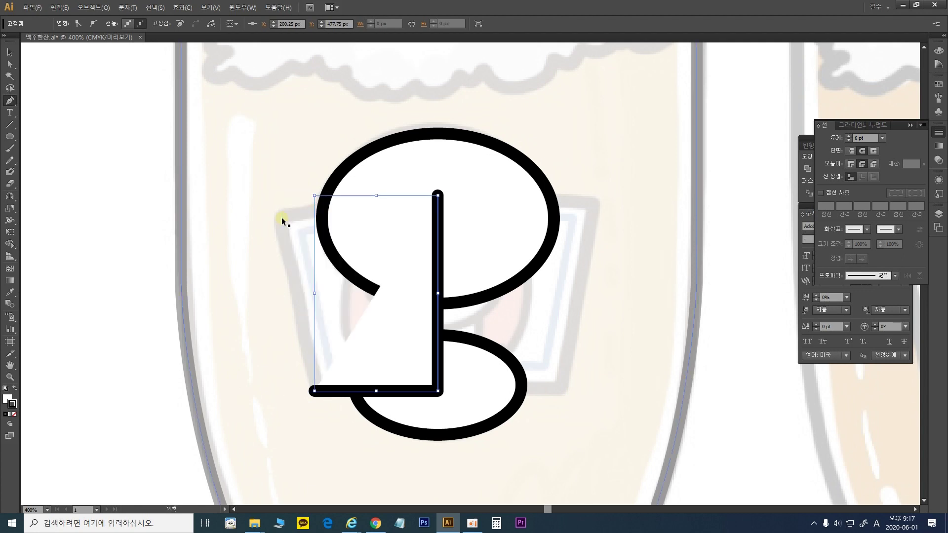
{"action": "left_click_drag", "start_coordinate": [282, 218], "coordinate": [271, 237]}
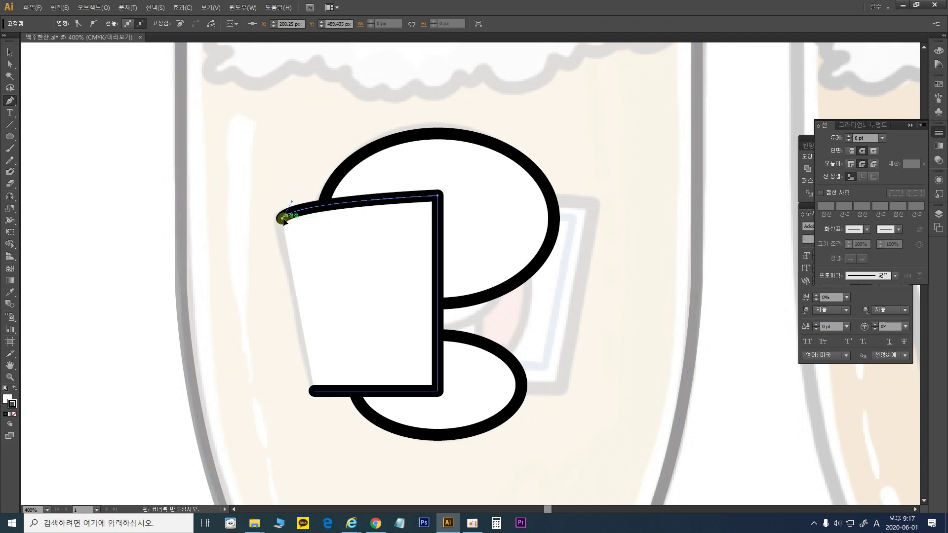
{"action": "left_click", "coordinate": [313, 389]}
{"action": "left_click", "coordinate": [10, 52]}
{"action": "left_click", "coordinate": [182, 184]}
Copy the left half of the label's side panel in place and reflect the copy across its vertical centre edge.
{"action": "left_click", "coordinate": [330, 237]}
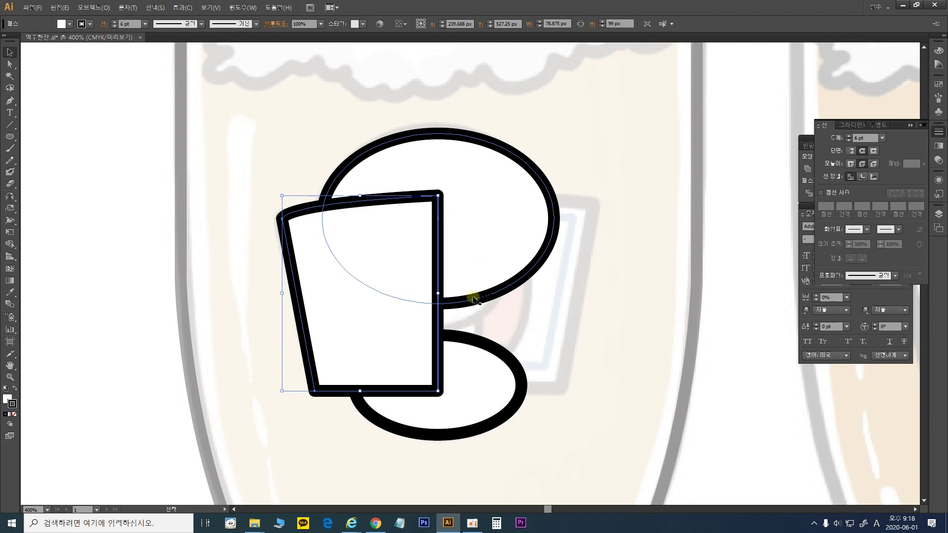
{"action": "key", "text": "ctrl+c"}
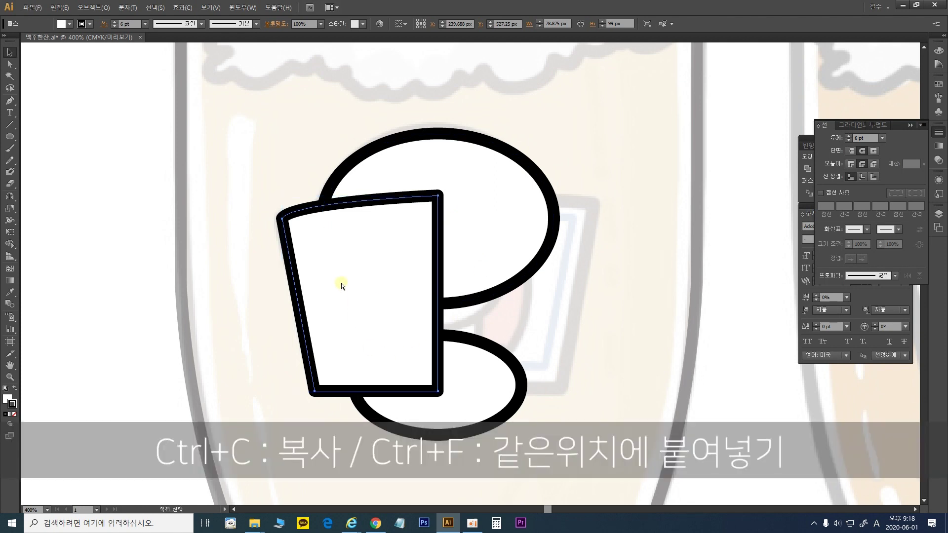
{"action": "key", "text": "ctrl+f"}
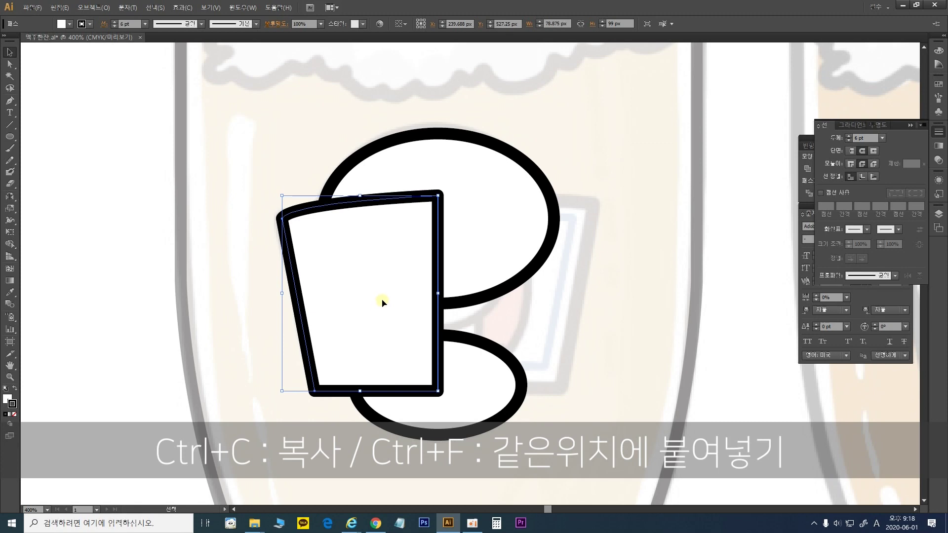
{"action": "left_click_drag", "start_coordinate": [19, 200], "coordinate": [62, 206]}
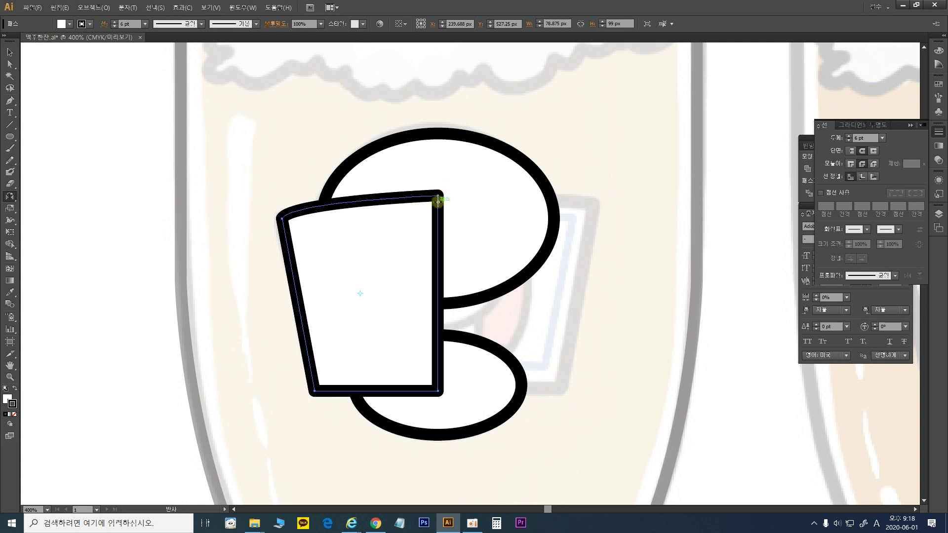
{"action": "left_click", "coordinate": [439, 201]}
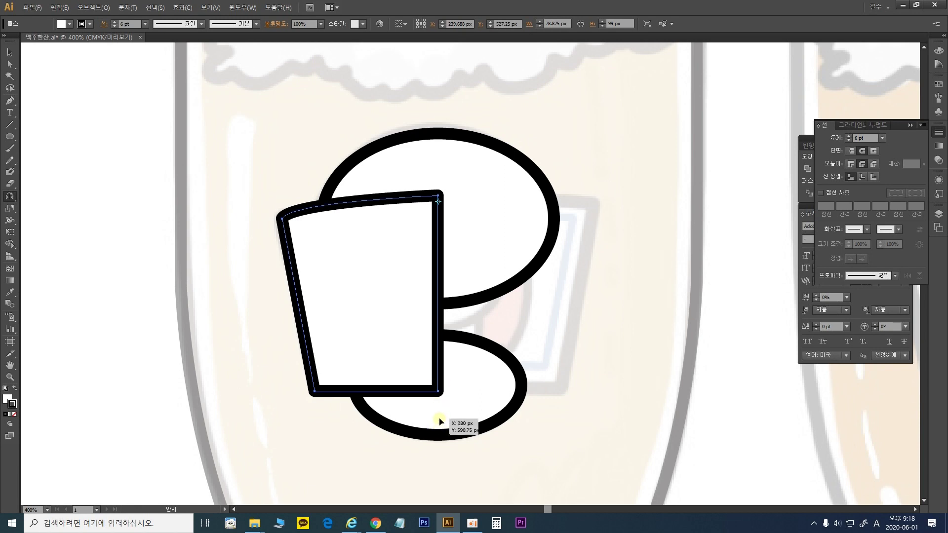
{"action": "left_click_drag", "start_coordinate": [440, 421], "coordinate": [440, 424], "text": "alt"}
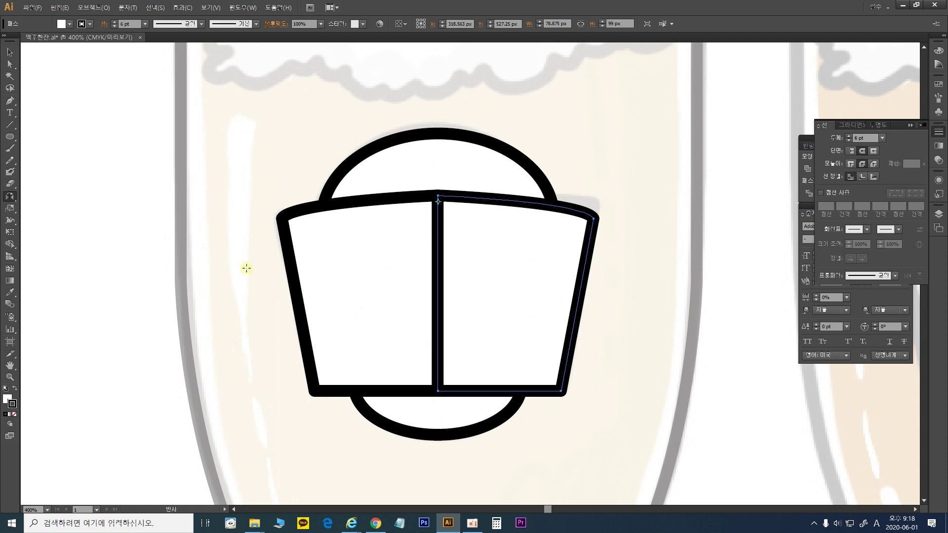
Select both mirrored halves of the side panel and unite them into one shape with Pathfinder.
{"action": "left_click", "coordinate": [10, 52]}
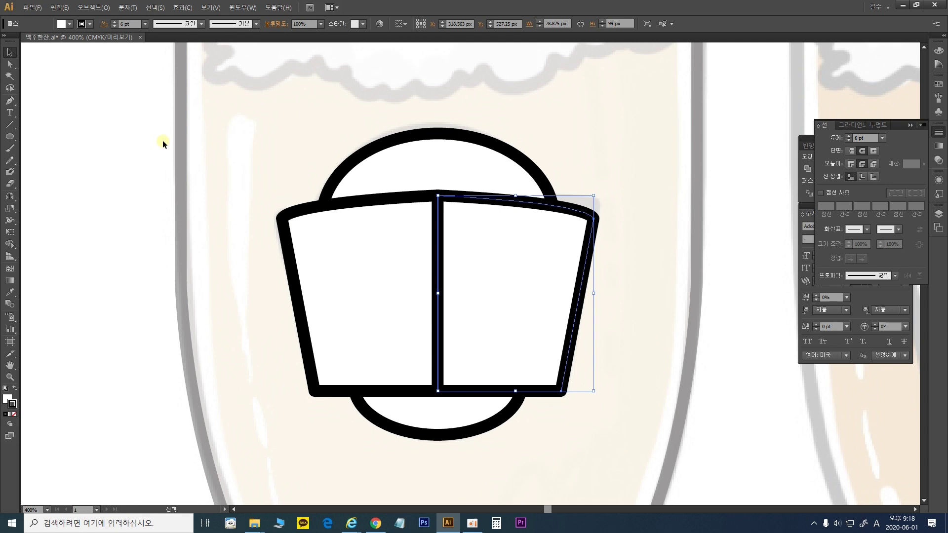
{"action": "left_click", "coordinate": [439, 289]}
{"action": "left_click", "coordinate": [451, 259]}
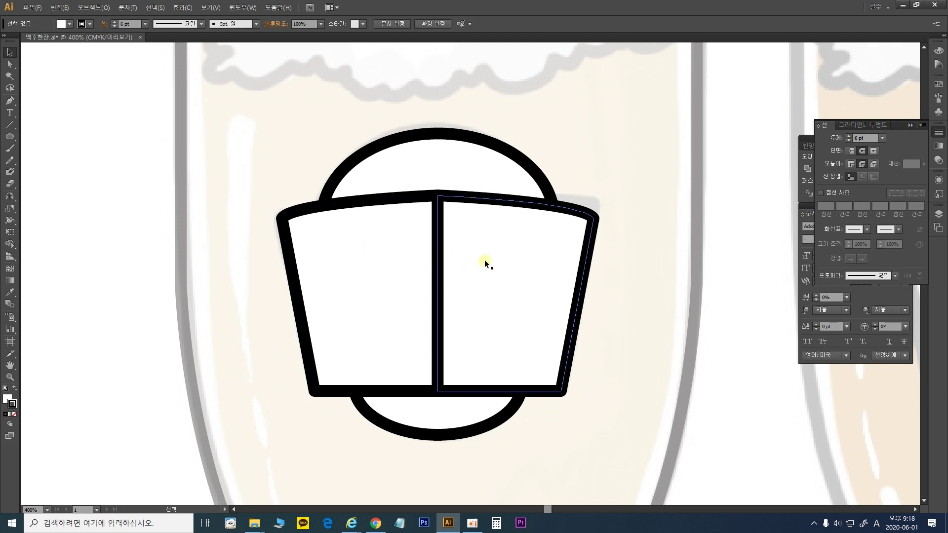
{"action": "left_click", "coordinate": [474, 261]}
{"action": "left_click", "coordinate": [408, 264], "text": "shift"}
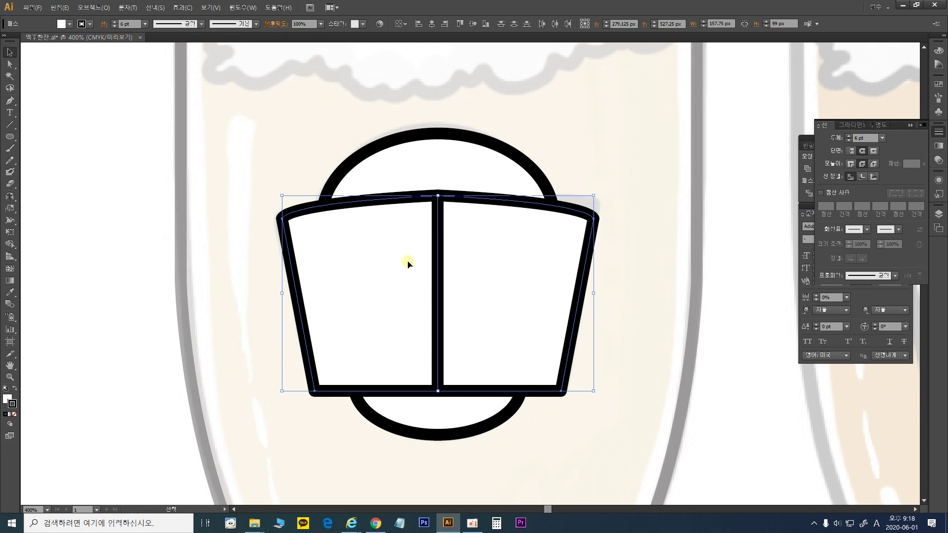
{"action": "left_click", "coordinate": [807, 141]}
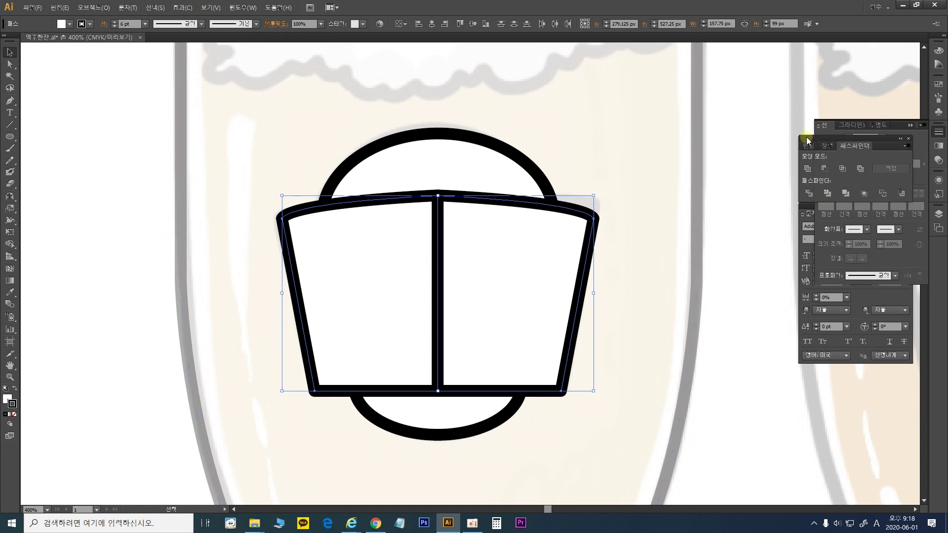
{"action": "left_click", "coordinate": [808, 171]}
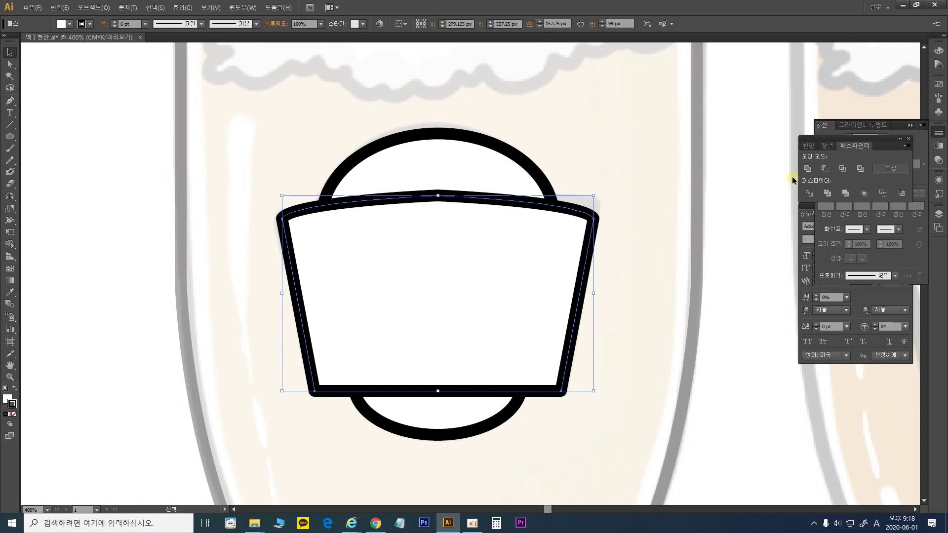
Align the side panel and the label's two ellipses on their horizontal centres and unite them into a single label outline.
{"action": "left_click", "coordinate": [642, 207]}
{"action": "left_click", "coordinate": [505, 275]}
{"action": "left_click", "coordinate": [661, 218]}
{"action": "left_click", "coordinate": [487, 276]}
{"action": "left_click_drag", "start_coordinate": [599, 220], "coordinate": [265, 219]}
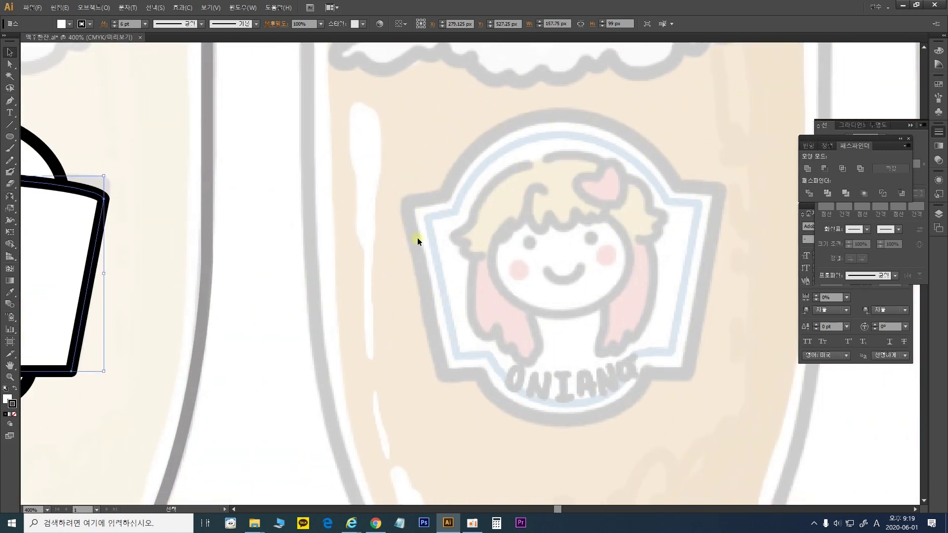
{"action": "left_click", "coordinate": [434, 275]}
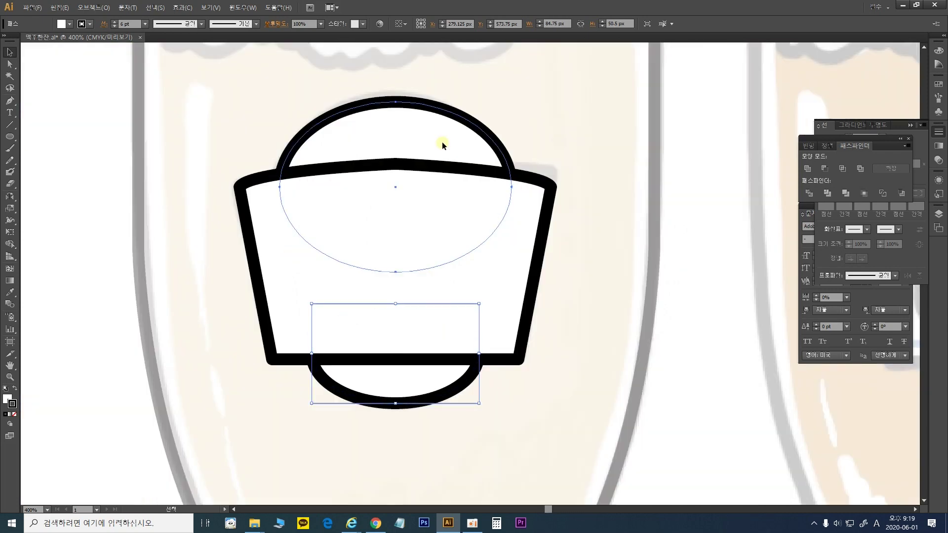
{"action": "left_click", "coordinate": [443, 143]}
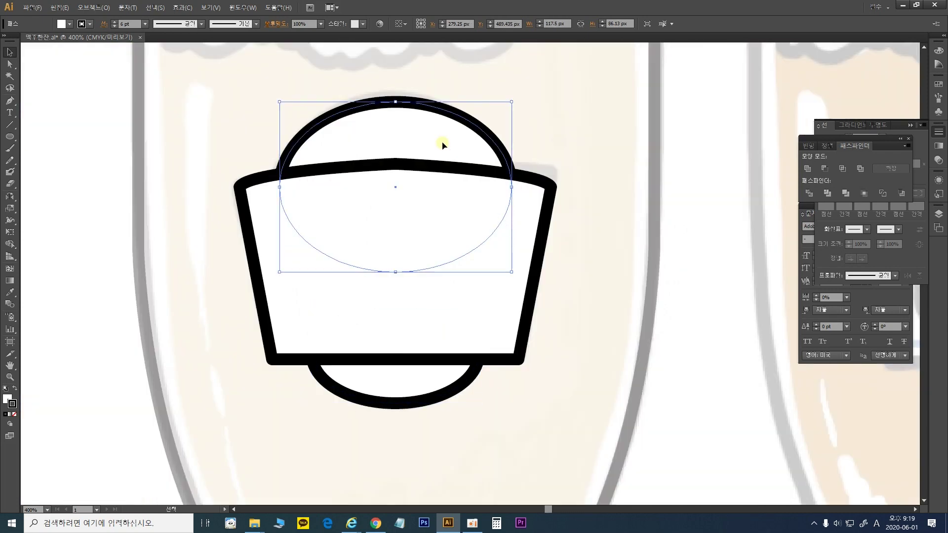
{"action": "left_click", "coordinate": [416, 373], "text": "shift"}
{"action": "left_click", "coordinate": [312, 170], "text": "shift"}
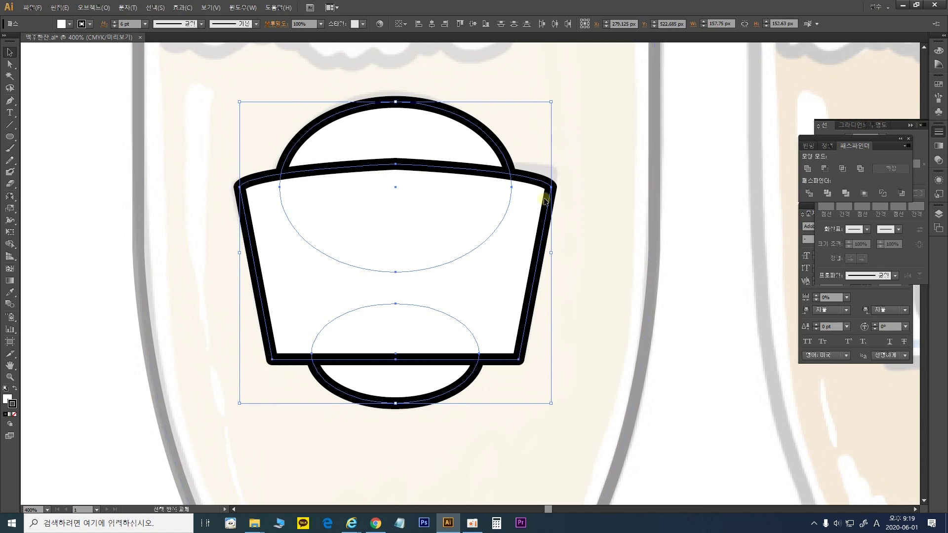
{"action": "left_click", "coordinate": [431, 25]}
{"action": "left_click", "coordinate": [810, 168]}
{"action": "left_click", "coordinate": [644, 170]}
{"action": "left_click_drag", "start_coordinate": [381, 259], "coordinate": [742, 227]}
{"action": "key", "text": "a"}
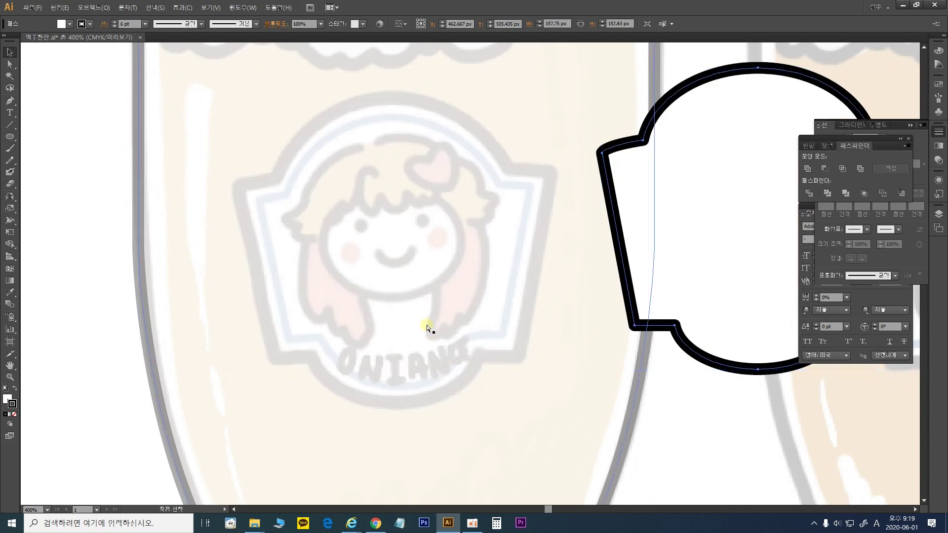
{"action": "key", "text": "ctrl+z"}
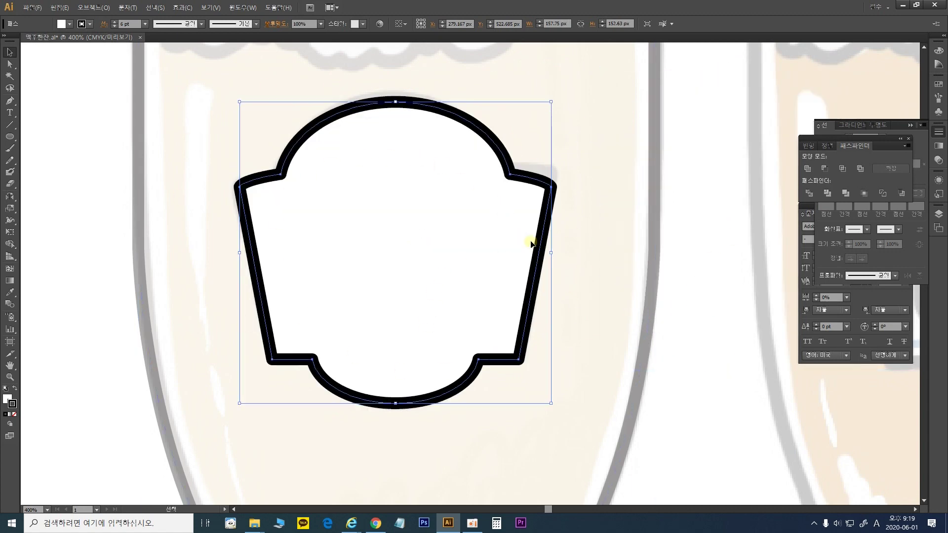
Move the united label outline sideways clear of the reference label and draw the character's face as an ellipse about 71 × 58 px.
{"action": "left_click_drag", "start_coordinate": [288, 227], "coordinate": [686, 227]}
{"action": "left_click", "coordinate": [491, 238]}
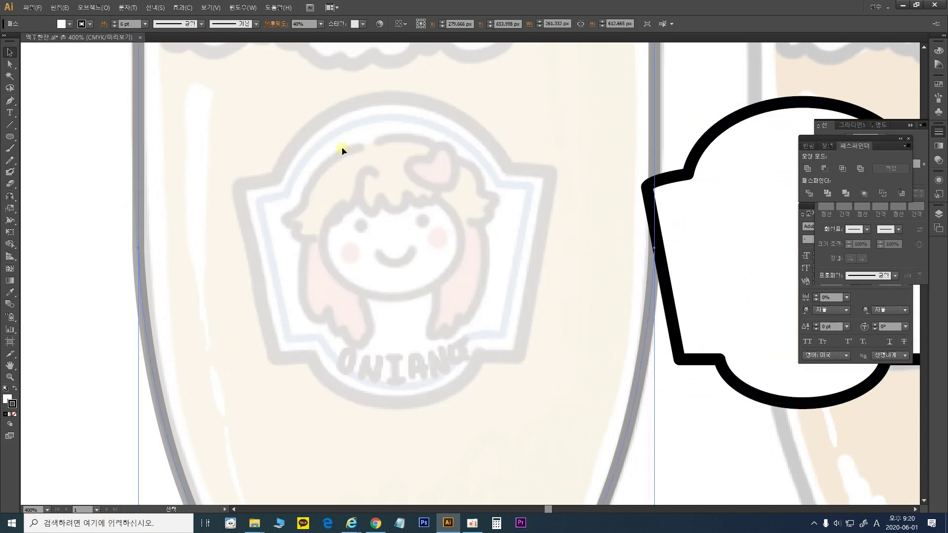
{"action": "left_click", "coordinate": [10, 139]}
{"action": "mouse_move", "coordinate": [322, 180]}
{"action": "left_mouse_down"}
{"action": "mouse_move", "coordinate": [449, 302]}
{"action": "mouse_move", "coordinate": [445, 281]}
{"action": "mouse_move", "coordinate": [460, 300]}
{"action": "left_mouse_up"}
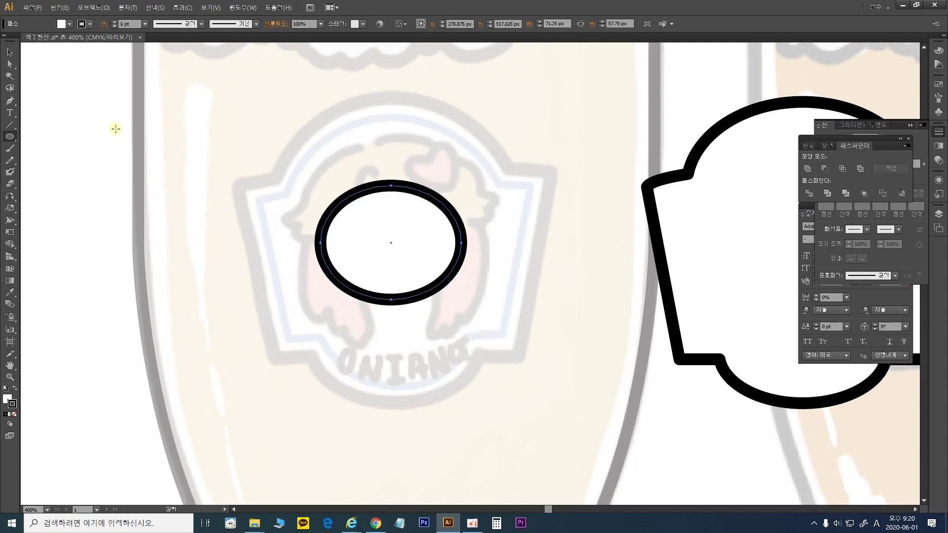
Trace the left side of the character's hair with the Pen tool, from the crown down around the pointed tufts beside the face.
{"action": "left_click", "coordinate": [11, 102]}
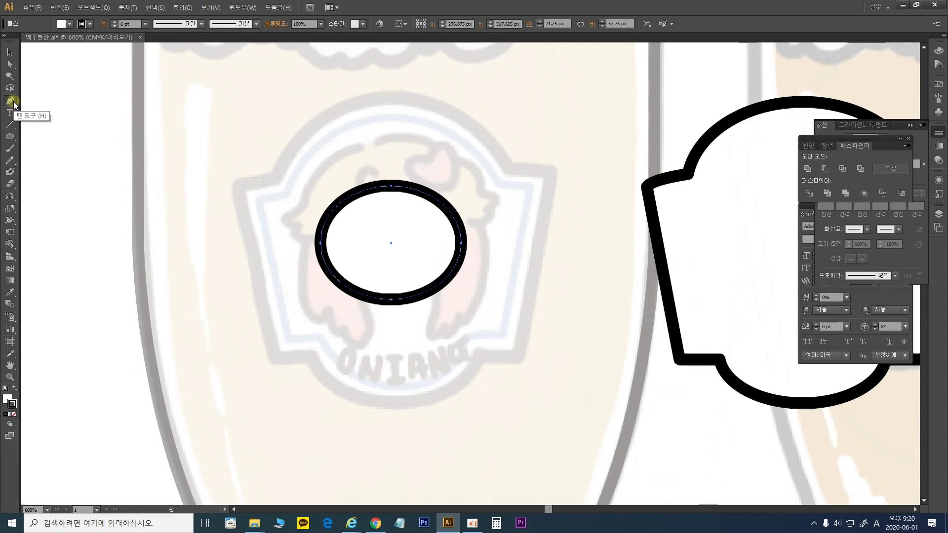
{"action": "key", "text": "ctrl+plus"}
{"action": "left_click_drag", "start_coordinate": [317, 201], "coordinate": [475, 303]}
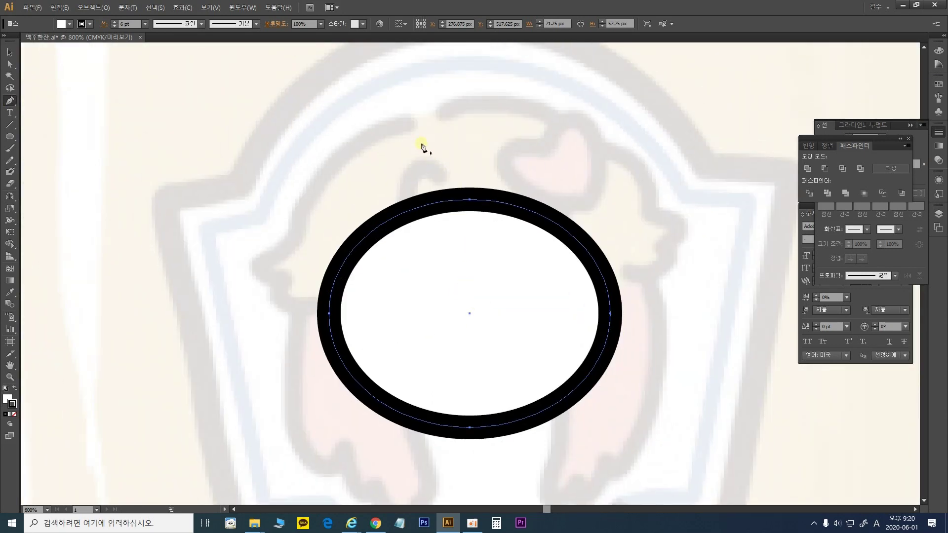
{"action": "left_click", "coordinate": [422, 119]}
{"action": "left_click_drag", "start_coordinate": [293, 227], "coordinate": [260, 333]}
{"action": "left_click", "coordinate": [292, 228]}
{"action": "left_click_drag", "start_coordinate": [256, 264], "coordinate": [226, 272]}
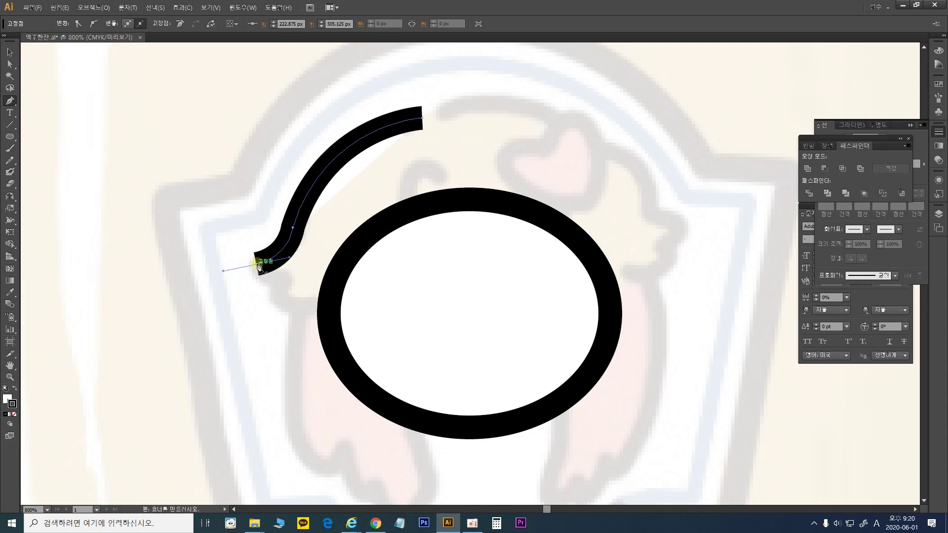
{"action": "left_click", "coordinate": [279, 279]}
{"action": "left_click_drag", "start_coordinate": [319, 305], "coordinate": [401, 259]}
{"action": "left_click", "coordinate": [320, 303]}
Continue the hair path along the scalloped fringe across the upper part of the face.
{"action": "left_click", "coordinate": [394, 253]}
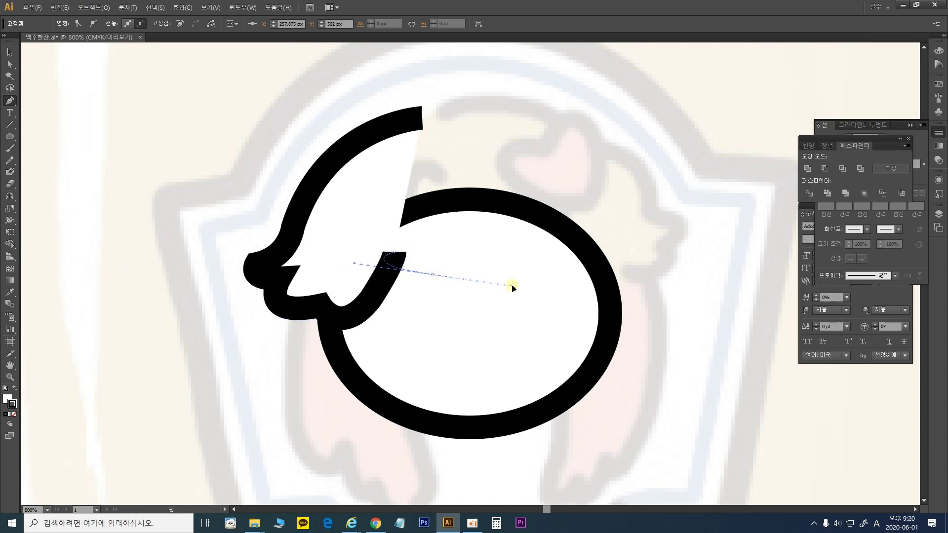
{"action": "mouse_move", "coordinate": [474, 294]}
{"action": "left_mouse_down"}
{"action": "mouse_move", "coordinate": [524, 275]}
{"action": "mouse_move", "coordinate": [526, 286]}
{"action": "mouse_move", "coordinate": [478, 245]}
{"action": "left_mouse_up"}
{"action": "left_click", "coordinate": [477, 294]}
{"action": "left_click", "coordinate": [494, 267]}
{"action": "left_click_drag", "start_coordinate": [532, 266], "coordinate": [578, 252]}
{"action": "key", "text": "ctrl+z"}
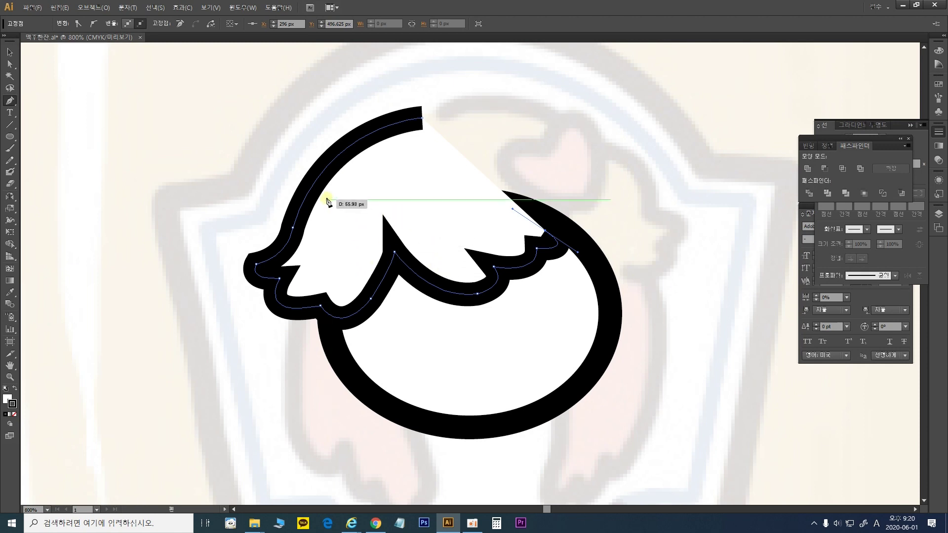
Give the hair path a round cap and a round join.
{"action": "left_click", "coordinate": [10, 52]}
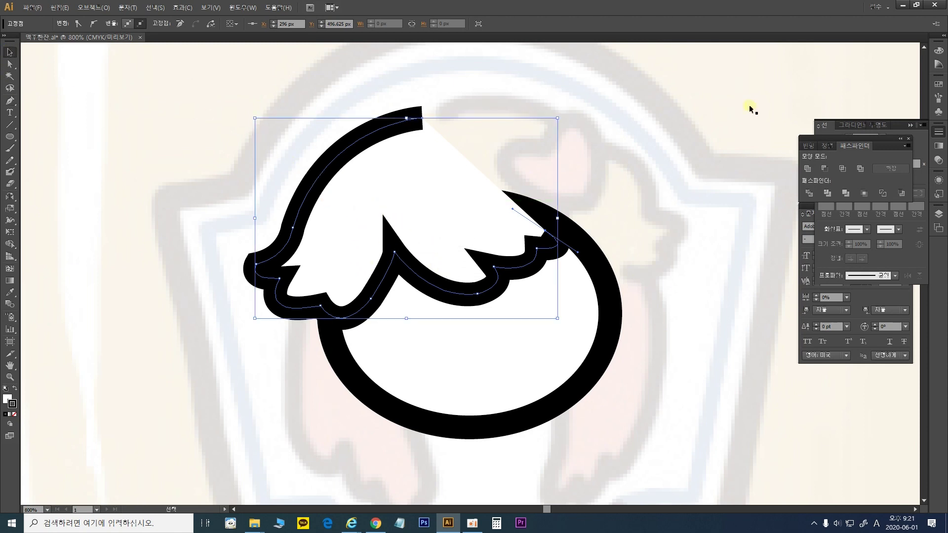
{"action": "left_click", "coordinate": [881, 295]}
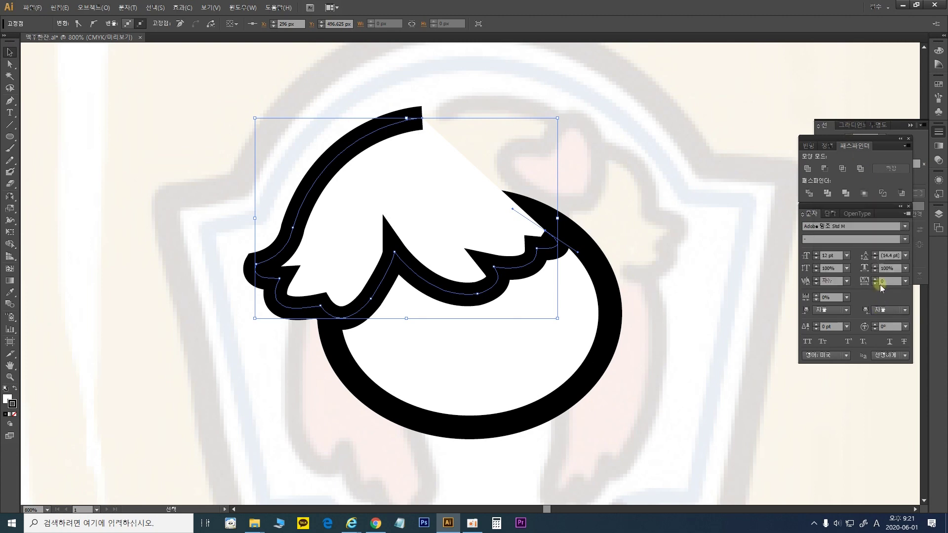
{"action": "left_click", "coordinate": [893, 132]}
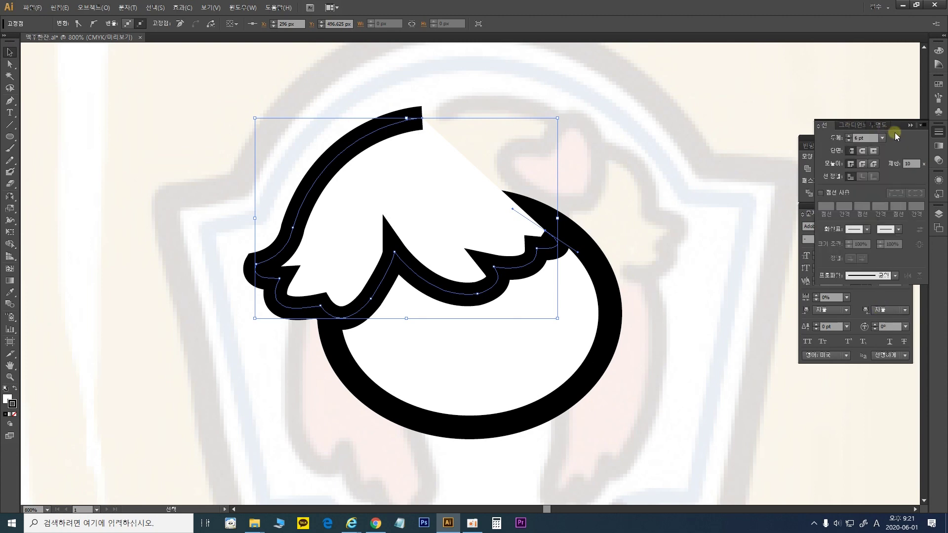
{"action": "left_click", "coordinate": [863, 150]}
{"action": "left_click", "coordinate": [863, 165]}
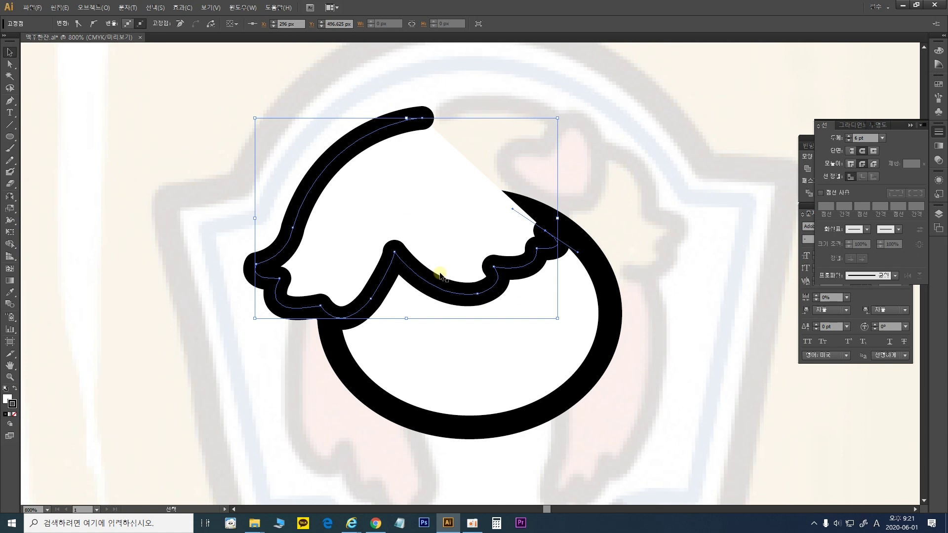
Trace the right side of the hair, close the path at the crown and flatten the crown curve, making the hair about 108 × 57 px.
{"action": "key", "text": "p"}
{"action": "left_click", "coordinate": [546, 231]}
{"action": "left_click_drag", "start_coordinate": [632, 273], "coordinate": [595, 218]}
{"action": "left_click", "coordinate": [632, 273]}
{"action": "left_click", "coordinate": [648, 255]}
{"action": "left_click", "coordinate": [671, 241]}
{"action": "left_click", "coordinate": [651, 212]}
{"action": "left_click_drag", "start_coordinate": [423, 117], "coordinate": [270, 231]}
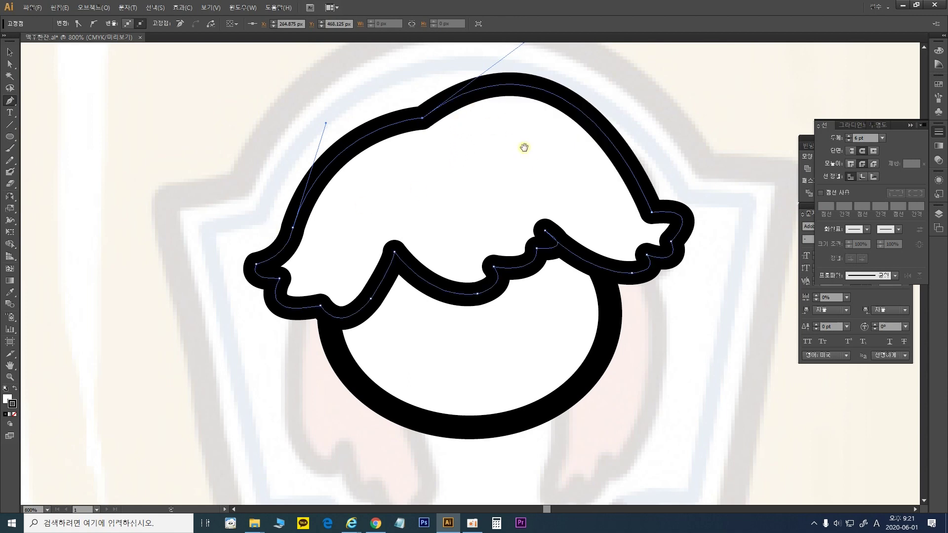
{"action": "left_click_drag", "start_coordinate": [524, 147], "coordinate": [533, 206]}
{"action": "left_click_drag", "start_coordinate": [578, 68], "coordinate": [573, 92]}
{"action": "left_click_drag", "start_coordinate": [495, 213], "coordinate": [505, 132]}
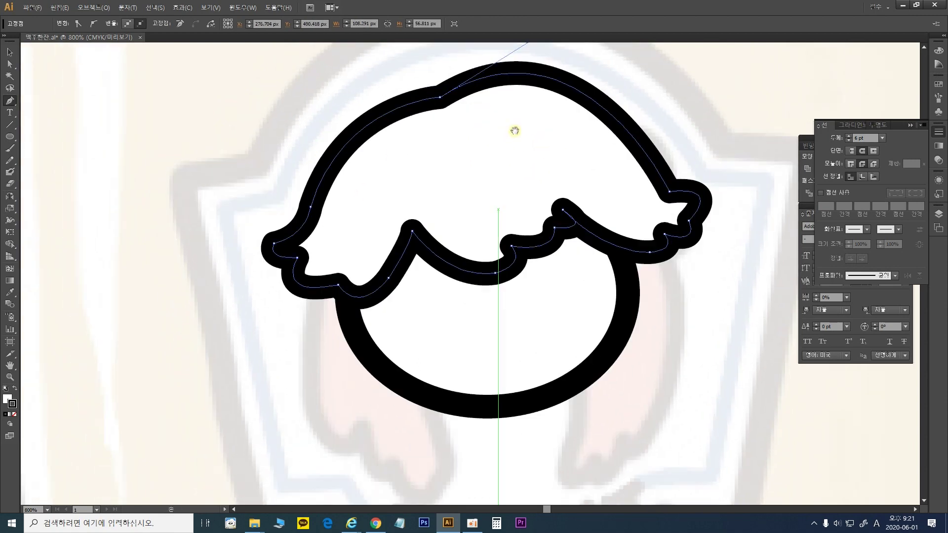
Scale the hair shape down to about 100 × 53 px and position it over the top of the face.
{"action": "left_click", "coordinate": [9, 52]}
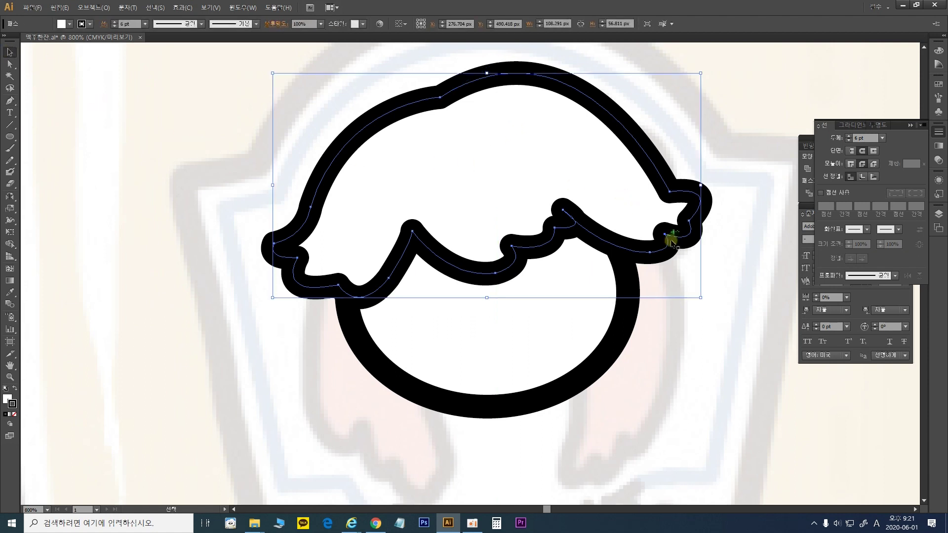
{"action": "left_click_drag", "start_coordinate": [702, 298], "coordinate": [669, 281]}
{"action": "left_click_drag", "start_coordinate": [630, 231], "coordinate": [634, 244]}
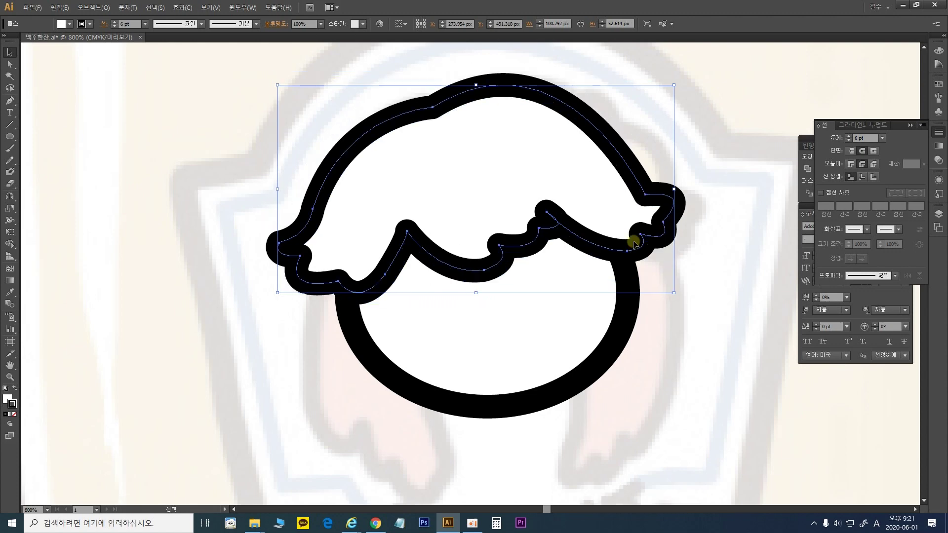
Adjust the anchor points where the fringe meets the right-hand hair strand with Direct Selection.
{"action": "left_click", "coordinate": [9, 64]}
{"action": "left_click", "coordinate": [537, 235]}
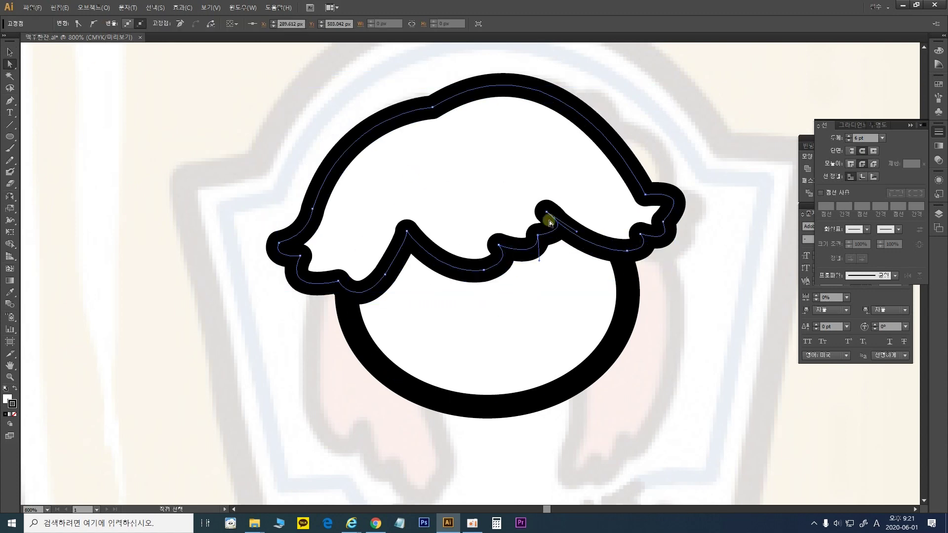
{"action": "left_click_drag", "start_coordinate": [546, 211], "coordinate": [558, 214]}
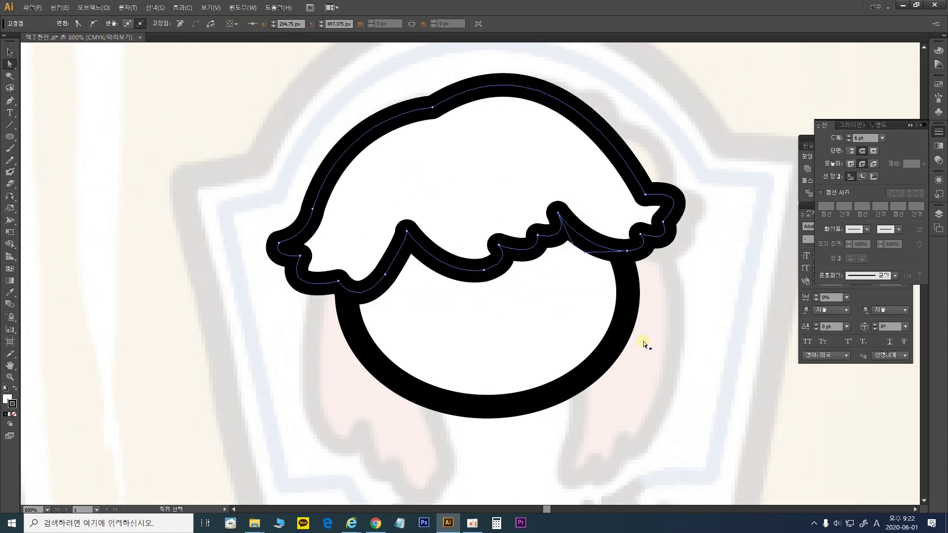
{"action": "left_click", "coordinate": [685, 331]}
Trace the left side strand with the Pen tool as a closed shape about 36 × 59 px, including its notched lower edge.
{"action": "key", "text": "space"}
{"action": "left_click_drag", "start_coordinate": [654, 308], "coordinate": [660, 234]}
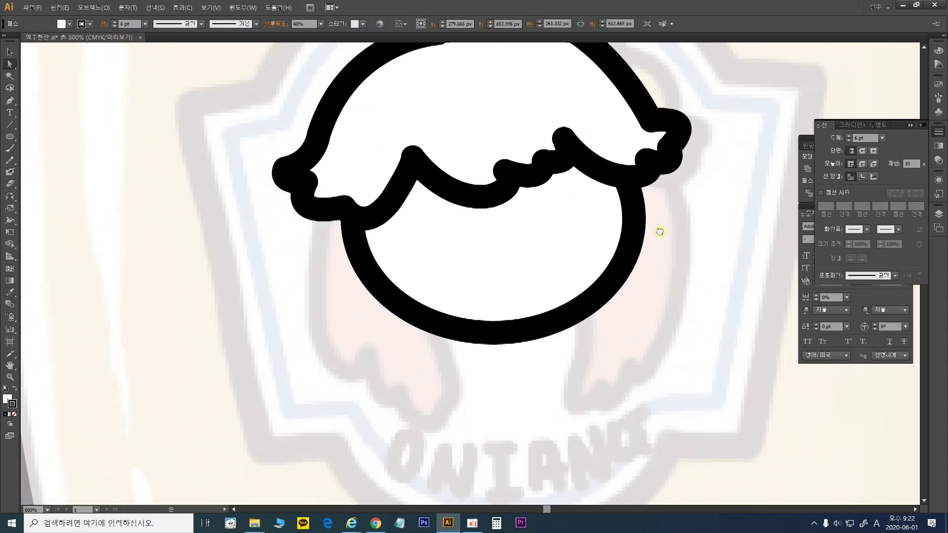
{"action": "left_click", "coordinate": [9, 101]}
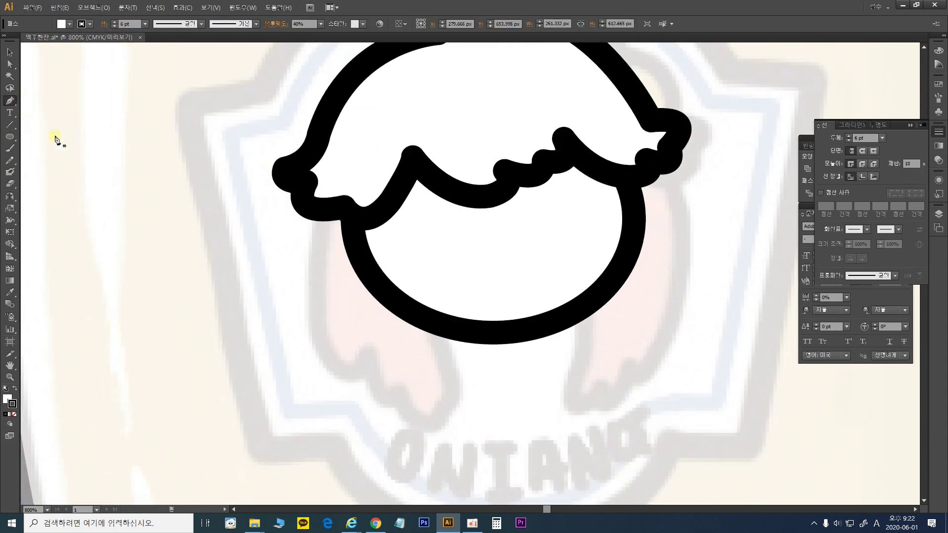
{"action": "left_click", "coordinate": [323, 210]}
{"action": "left_click_drag", "start_coordinate": [346, 371], "coordinate": [409, 392]}
{"action": "left_click", "coordinate": [348, 371]}
{"action": "left_click_drag", "start_coordinate": [366, 351], "coordinate": [366, 330]}
{"action": "left_click", "coordinate": [366, 351]}
{"action": "left_click_drag", "start_coordinate": [396, 398], "coordinate": [424, 389]}
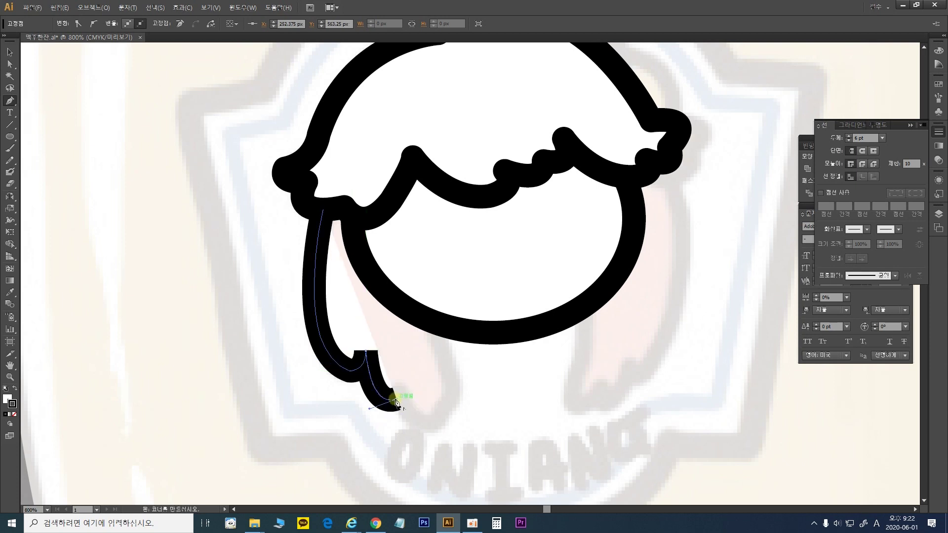
{"action": "left_click", "coordinate": [454, 408]}
{"action": "left_click_drag", "start_coordinate": [385, 253], "coordinate": [306, 244]}
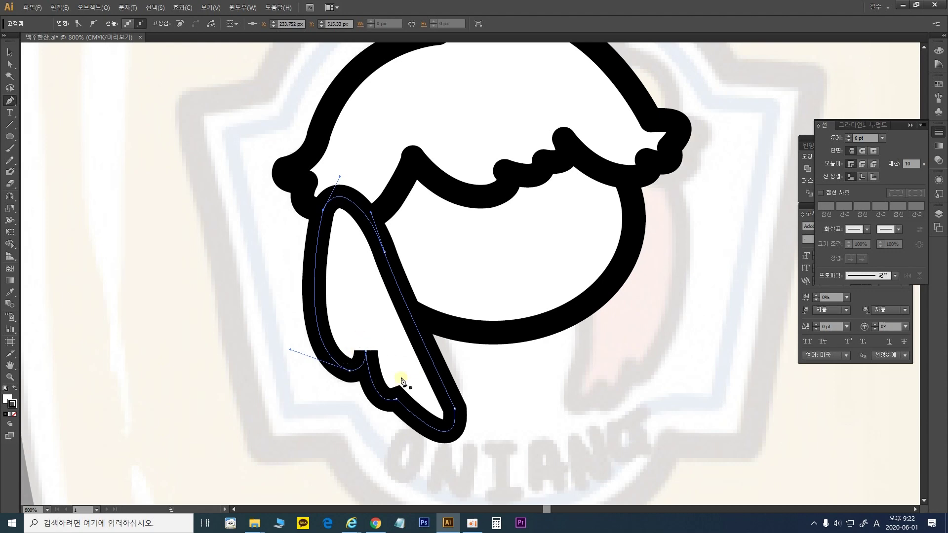
Give the left strand a round cap and round join, and reshape the lower notch by moving its anchor point.
{"action": "left_click", "coordinate": [10, 52]}
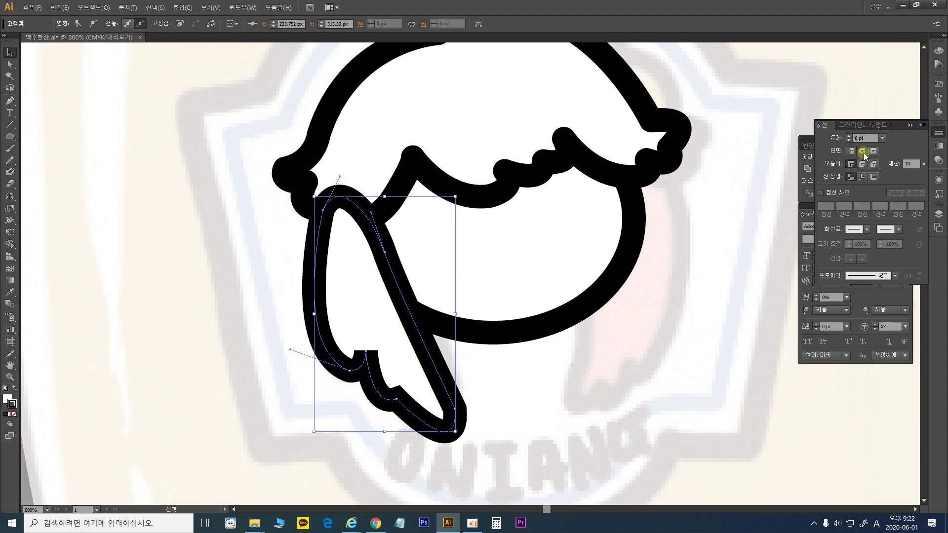
{"action": "left_click", "coordinate": [863, 165]}
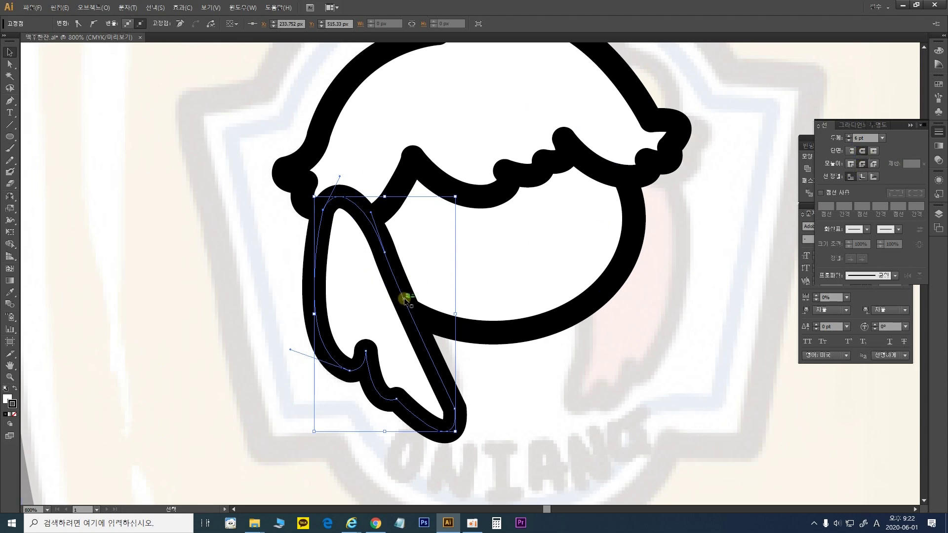
{"action": "left_click", "coordinate": [10, 65]}
{"action": "left_click_drag", "start_coordinate": [396, 399], "coordinate": [380, 425]}
{"action": "left_click", "coordinate": [486, 407]}
Send the left side strand behind the face and the hair.
{"action": "key", "text": "v"}
{"action": "left_click", "coordinate": [392, 281]}
{"action": "left_click", "coordinate": [511, 253]}
{"action": "left_click", "coordinate": [379, 316]}
{"action": "key", "text": "ctrl+shift+["}
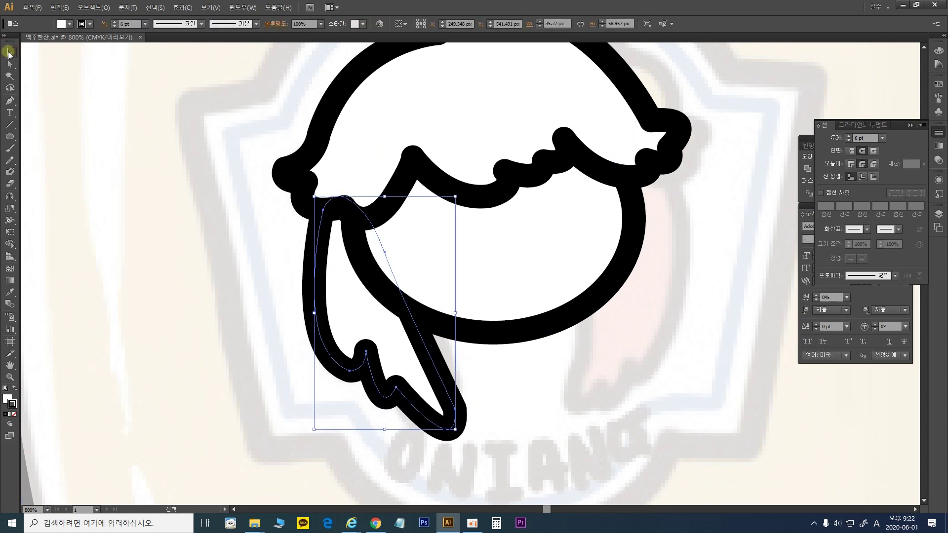
Reflect a copy of the left strand across the face's vertical centre line and move the copy up about 5 px.
{"action": "left_click", "coordinate": [11, 196]}
{"action": "left_click", "coordinate": [500, 235]}
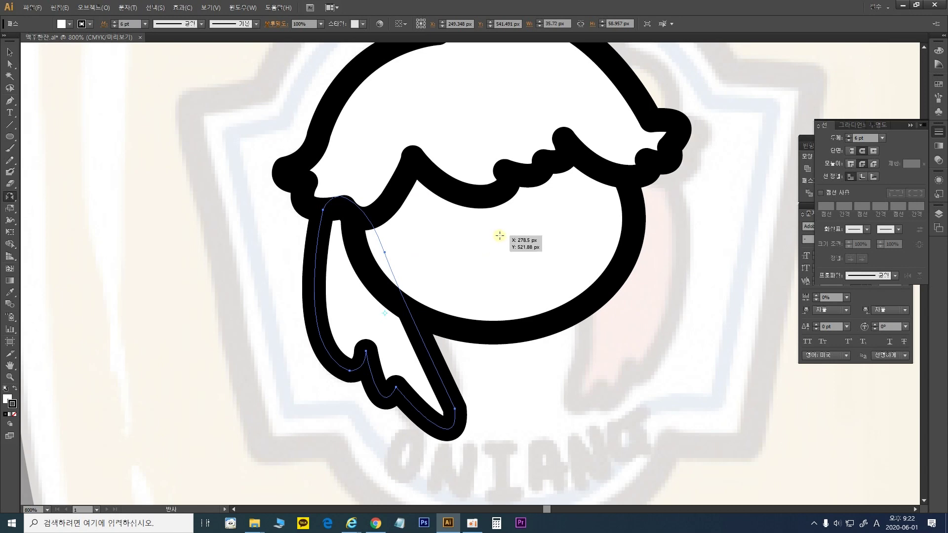
{"action": "left_click_drag", "start_coordinate": [508, 383], "coordinate": [506, 381]}
{"action": "key", "text": "v"}
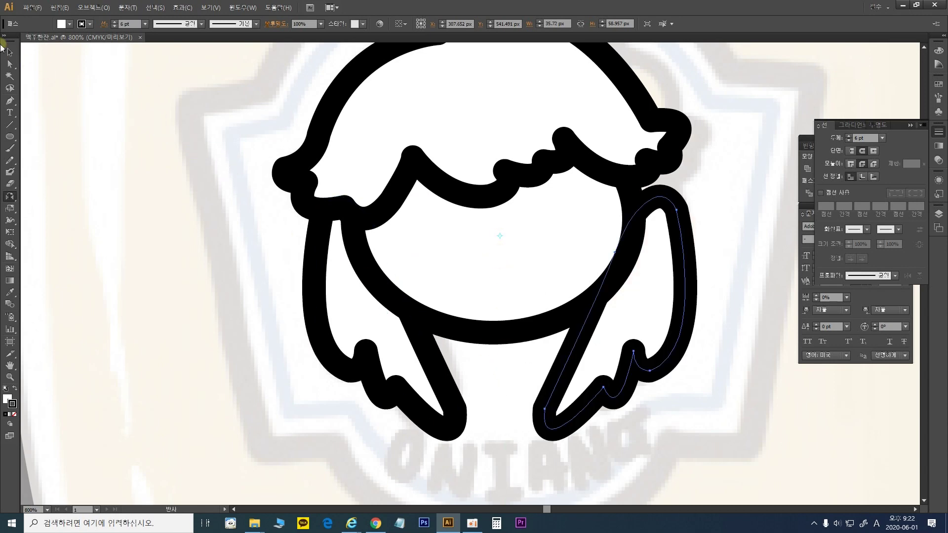
{"action": "left_click_drag", "start_coordinate": [664, 313], "coordinate": [664, 294]}
Shift the hair shape slightly to the right over the face.
{"action": "left_click", "coordinate": [648, 163]}
{"action": "scroll", "coordinate": [656, 247], "scroll_direction": "up", "scroll_amount": 1}
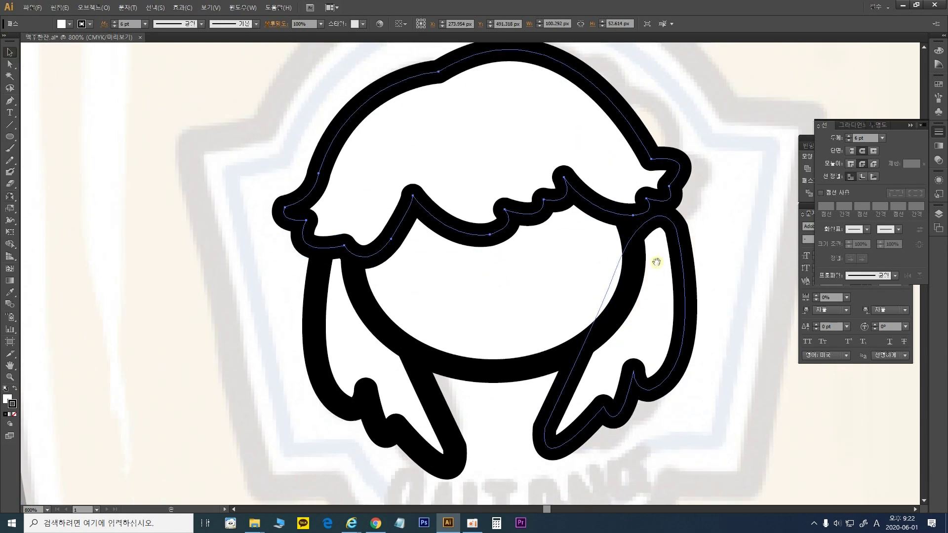
{"action": "left_click_drag", "start_coordinate": [686, 258], "coordinate": [675, 276]}
{"action": "left_click_drag", "start_coordinate": [630, 194], "coordinate": [638, 194]}
{"action": "left_click", "coordinate": [706, 148]}
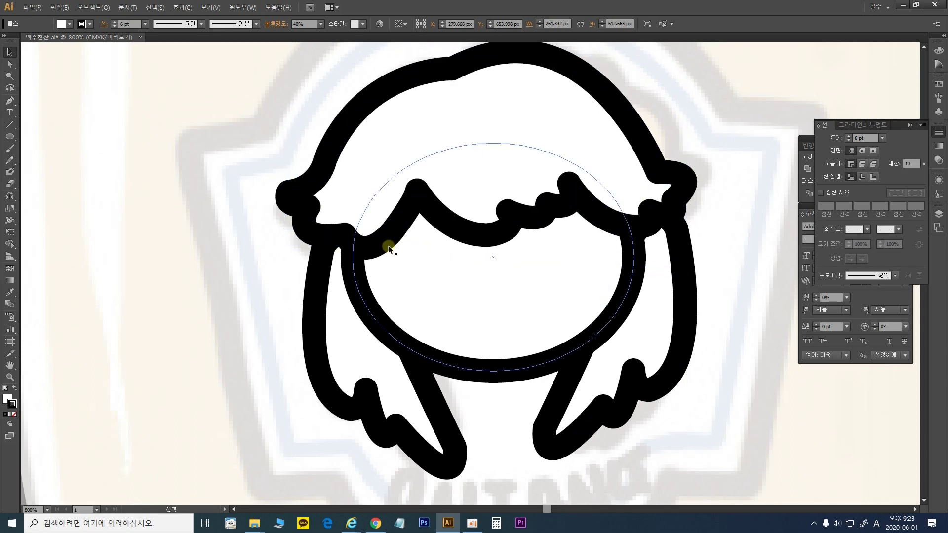
Draw a circle about 5.4 px across as the left eye, with black fill and no stroke.
{"action": "left_click", "coordinate": [11, 138]}
{"action": "left_click_drag", "start_coordinate": [432, 258], "coordinate": [442, 269]}
{"action": "left_click", "coordinate": [14, 388]}
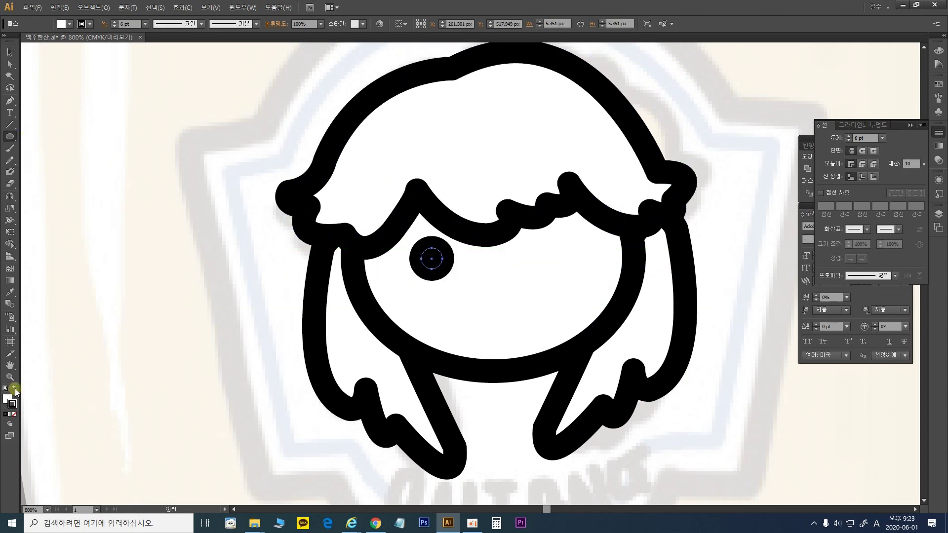
{"action": "left_click", "coordinate": [14, 414]}
Duplicate the eye horizontally to the right side of the face and group both eyes.
{"action": "key", "text": "v"}
{"action": "mouse_move", "coordinate": [431, 259]}
{"action": "left_mouse_down"}
{"action": "mouse_move", "coordinate": [563, 260]}
{"action": "mouse_move", "coordinate": [555, 260]}
{"action": "left_mouse_up"}
{"action": "left_click", "coordinate": [437, 260]}
{"action": "left_click", "coordinate": [558, 262], "text": "shift"}
{"action": "key", "text": "ctrl+g"}
Draw a circle about 12.6 px across below the eyes, give it a black outline without fill, and delete its top anchor point.
{"action": "left_click", "coordinate": [9, 101]}
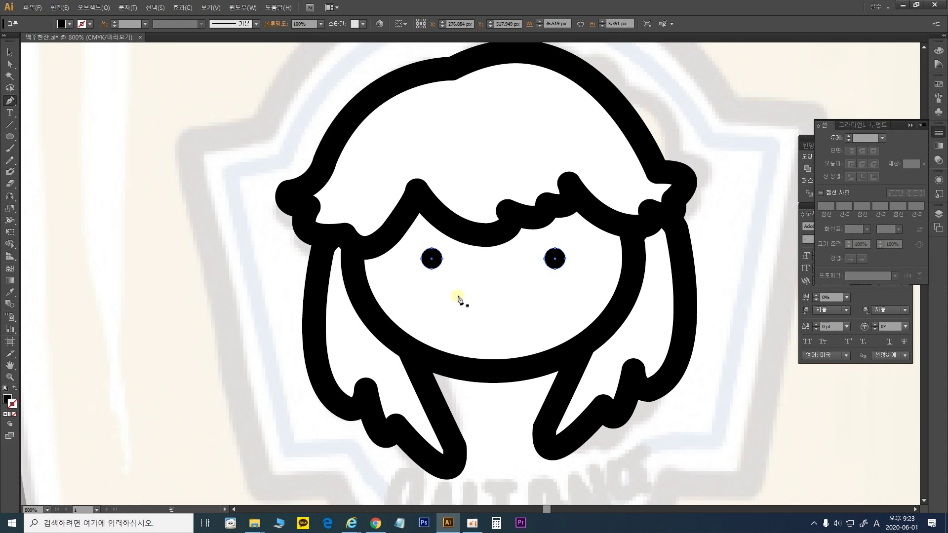
{"action": "left_click", "coordinate": [10, 136]}
{"action": "left_click_drag", "start_coordinate": [468, 277], "coordinate": [517, 314]}
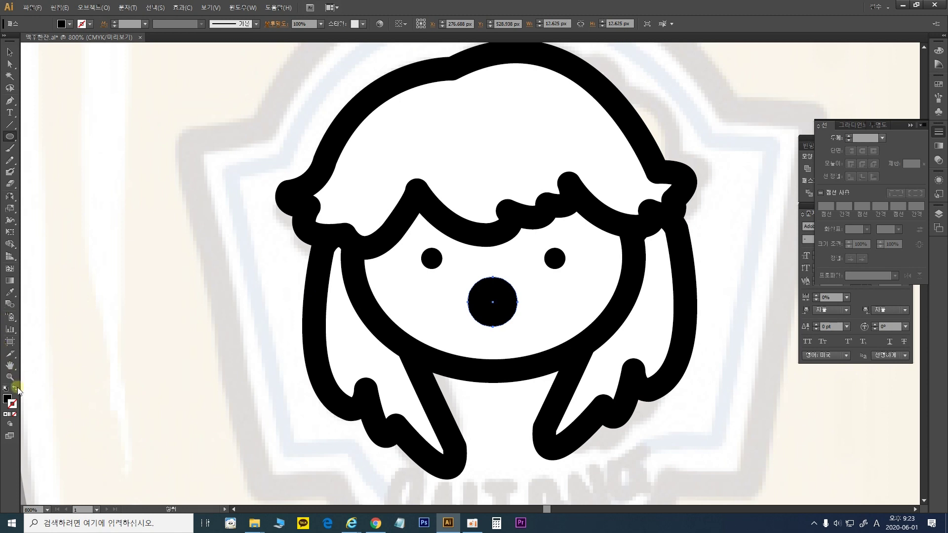
{"action": "left_click", "coordinate": [16, 389]}
{"action": "left_click", "coordinate": [14, 67]}
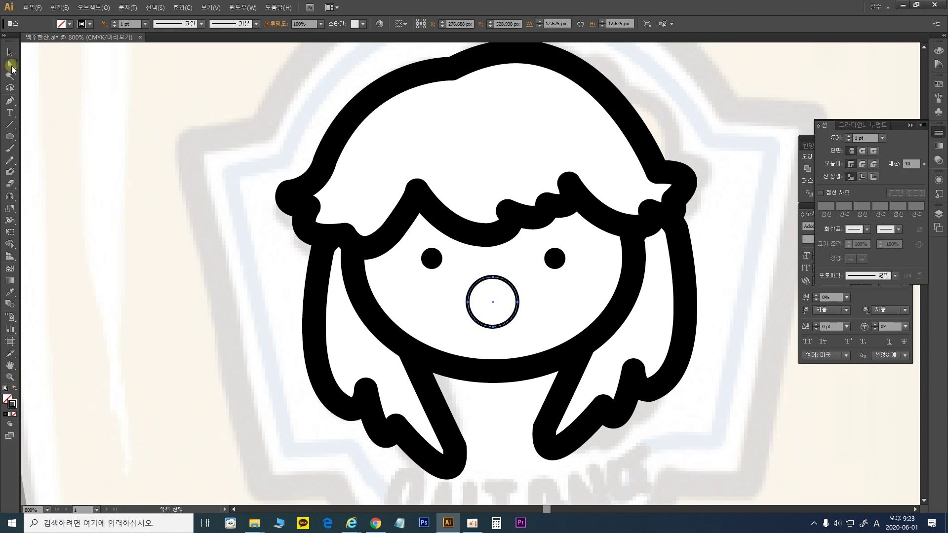
{"action": "left_click", "coordinate": [368, 232]}
{"action": "left_click", "coordinate": [493, 278]}
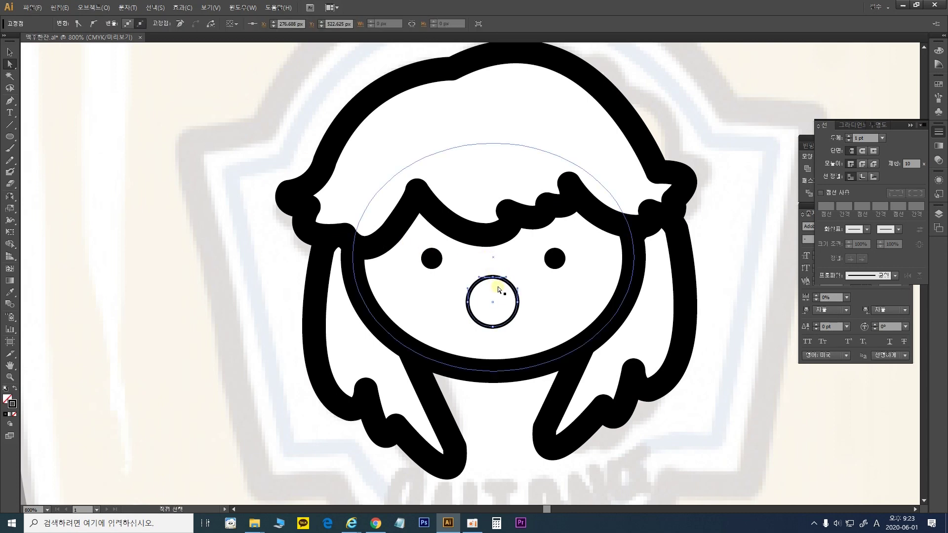
{"action": "key", "text": "Delete"}
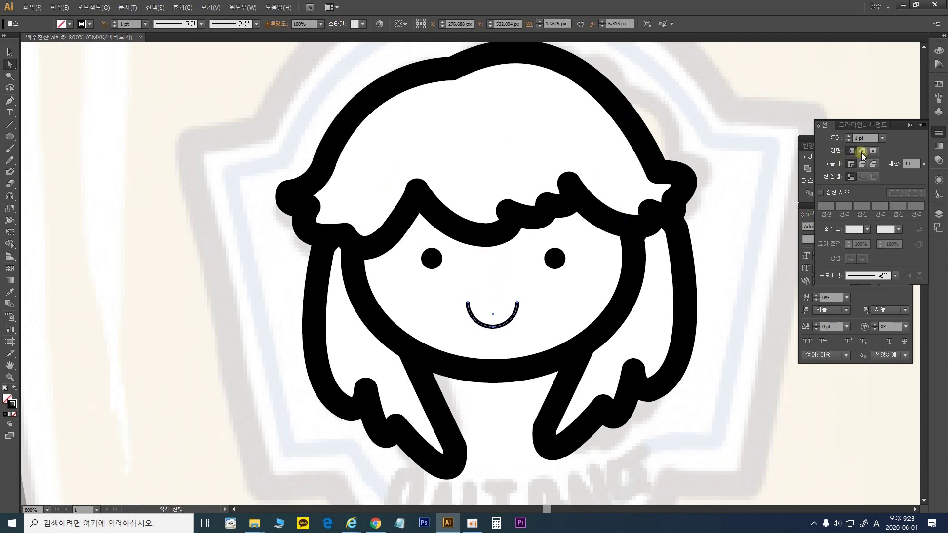
Give the mouth arc a round cap and round join, and set its stroke weight to 3 pt.
{"action": "left_click", "coordinate": [862, 164]}
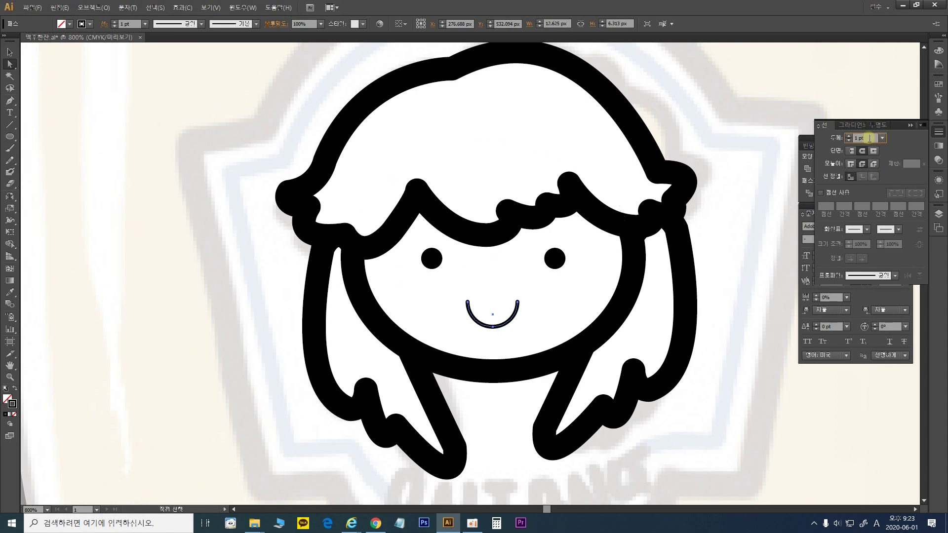
{"action": "key", "text": "Up"}
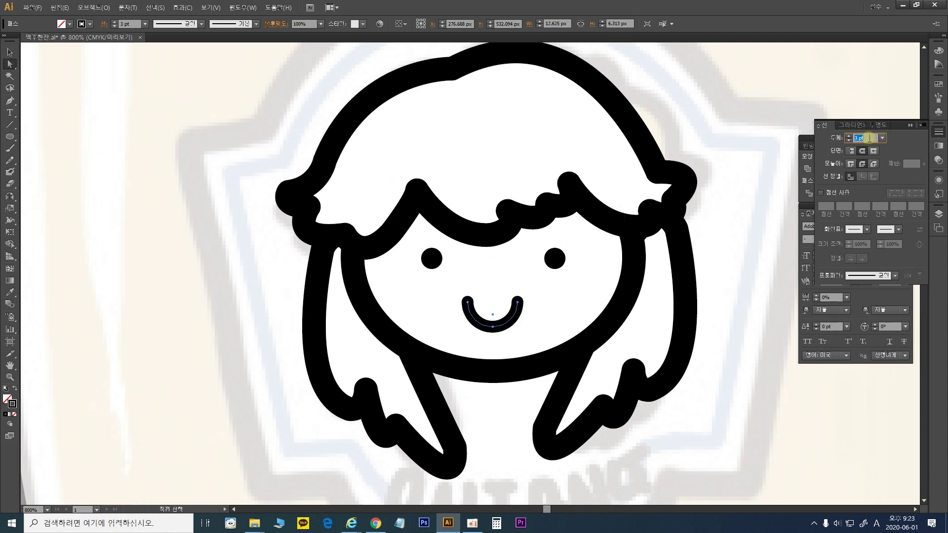
{"action": "left_click", "coordinate": [9, 52]}
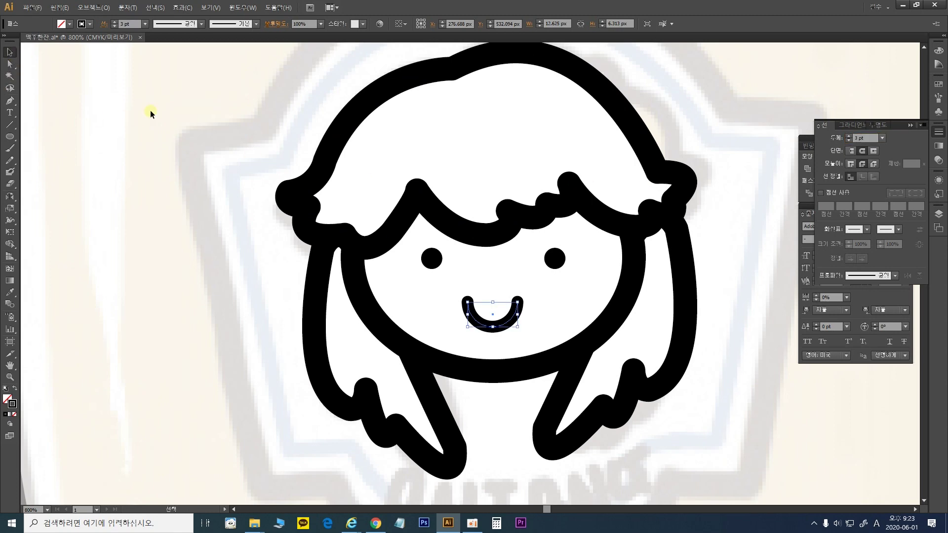
{"action": "left_click", "coordinate": [152, 114]}
{"action": "left_click", "coordinate": [691, 186]}
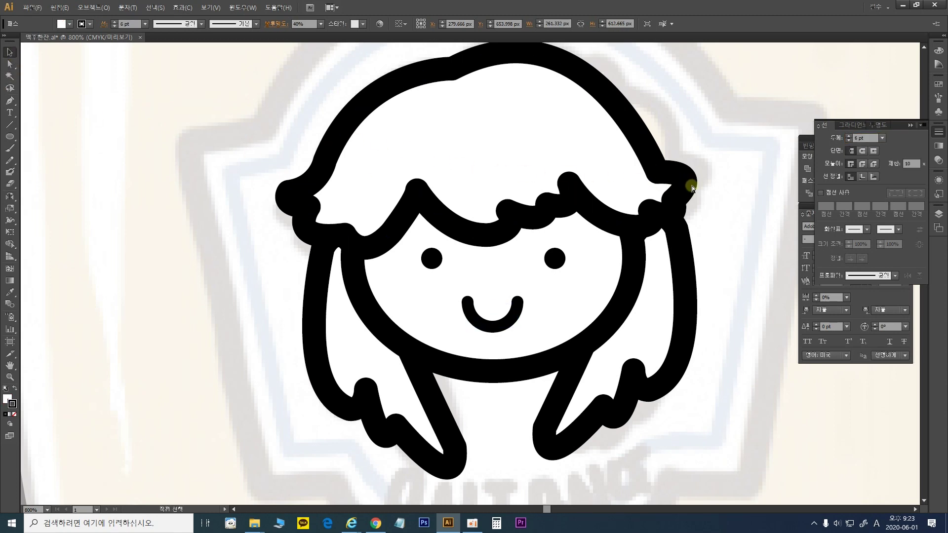
{"action": "key", "text": "ctrl+minus"}
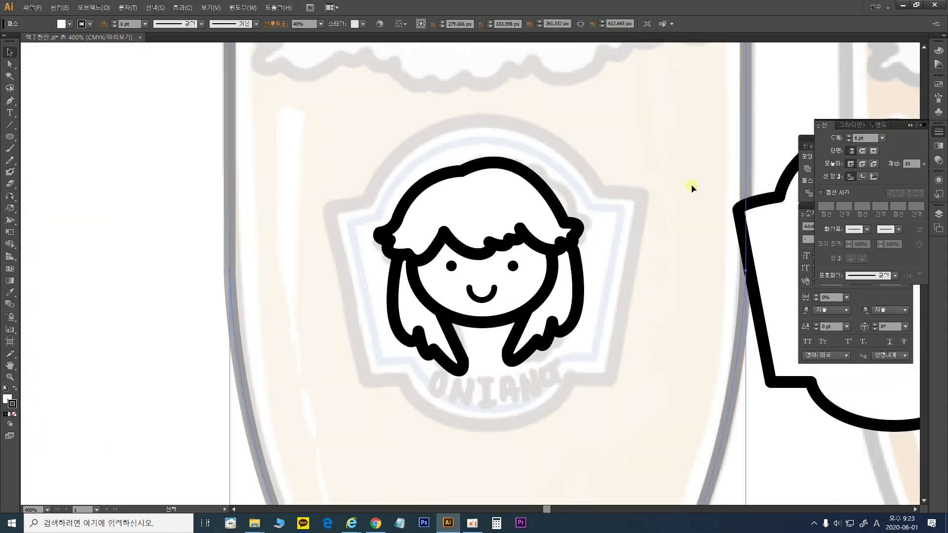
{"action": "left_click", "coordinate": [544, 227]}
{"action": "key", "text": "a"}
{"action": "key", "text": "ctrl+plus"}
{"action": "key", "text": "v"}
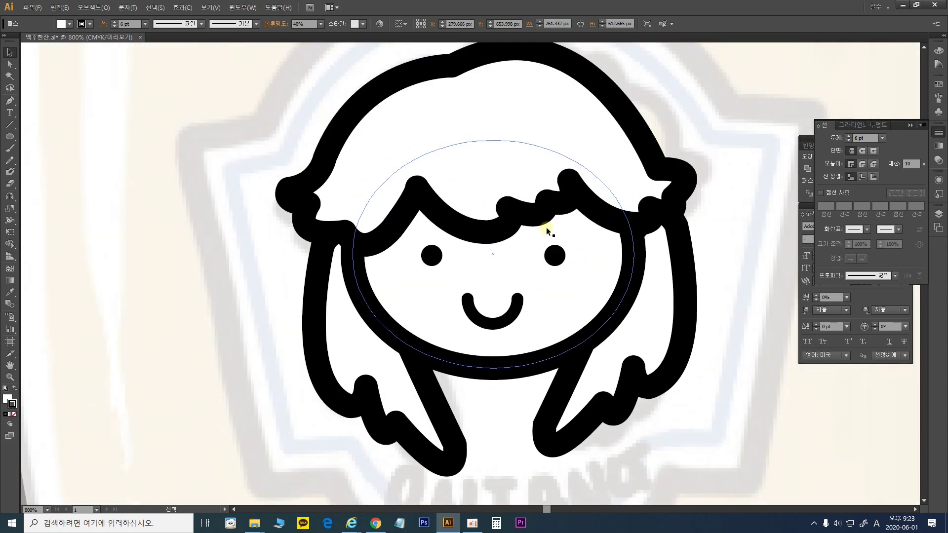
{"action": "left_click", "coordinate": [271, 142]}
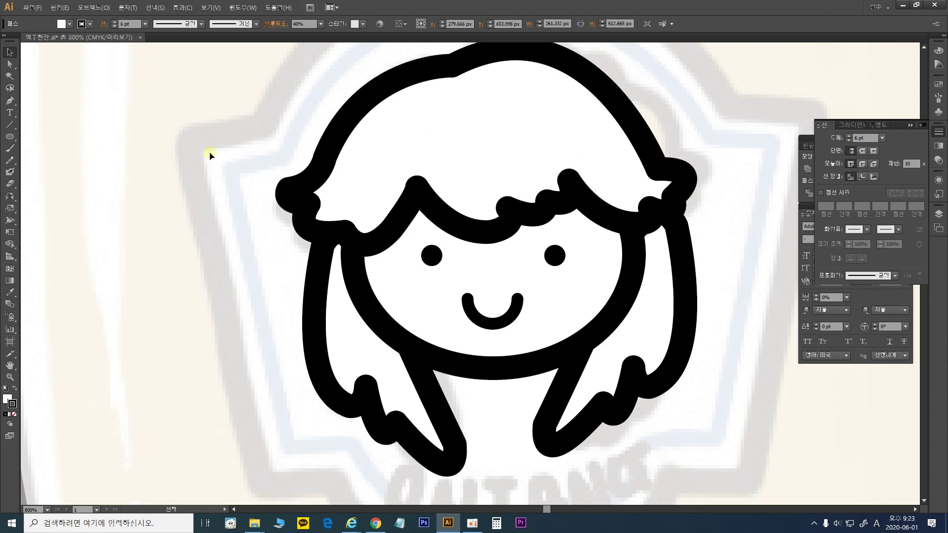
Draw a closed, slightly tilted heart hairpin with the Pen tool over the upper right of the hair.
{"action": "left_click", "coordinate": [10, 101]}
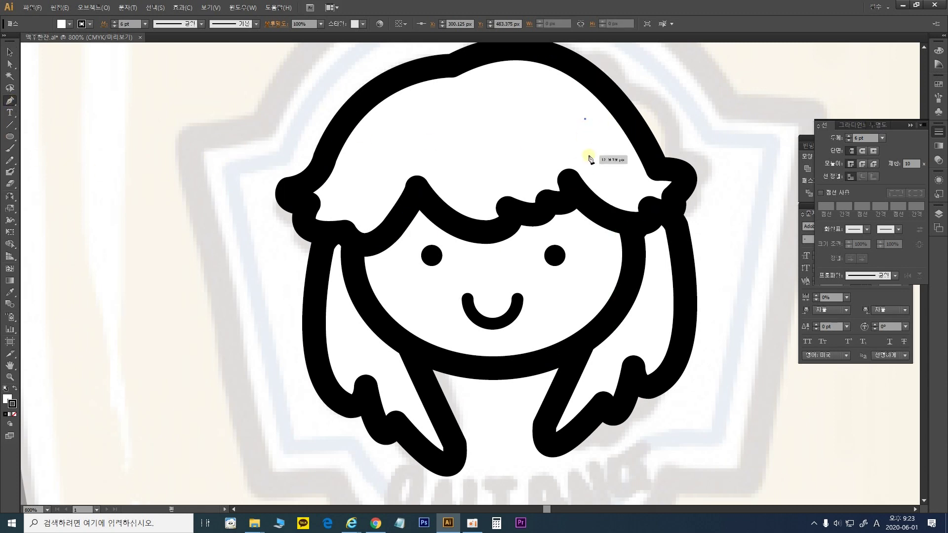
{"action": "left_click", "coordinate": [602, 119]}
{"action": "mouse_move", "coordinate": [551, 130]}
{"action": "left_mouse_down"}
{"action": "mouse_move", "coordinate": [538, 170]}
{"action": "mouse_move", "coordinate": [547, 180]}
{"action": "left_mouse_up"}
{"action": "left_click_drag", "start_coordinate": [637, 177], "coordinate": [674, 170]}
{"action": "left_click", "coordinate": [637, 177]}
{"action": "left_click_drag", "start_coordinate": [646, 96], "coordinate": [607, 79]}
{"action": "left_click_drag", "start_coordinate": [603, 119], "coordinate": [591, 175]}
{"action": "left_click", "coordinate": [603, 118]}
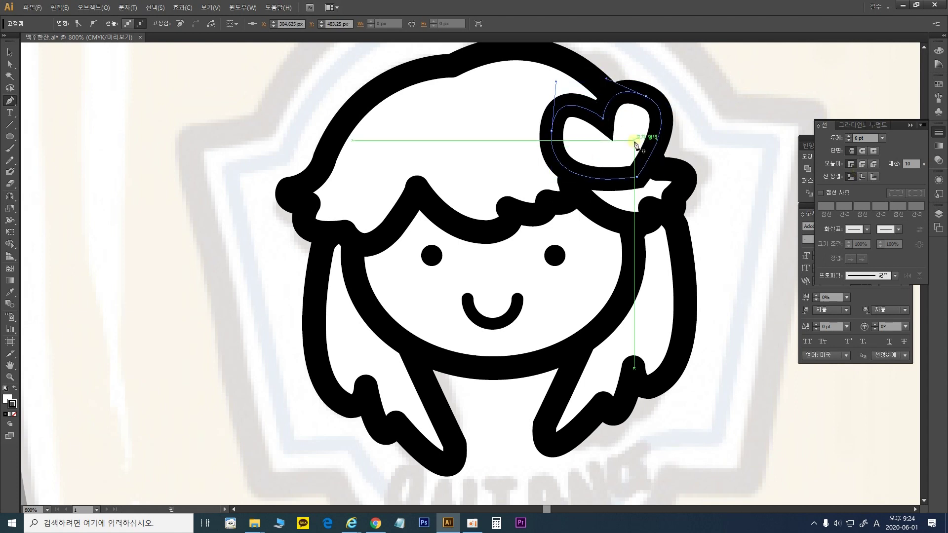
Give the heart a round cap and round join, and refine its right lobe and centre notch by moving their anchor points.
{"action": "left_click", "coordinate": [863, 153]}
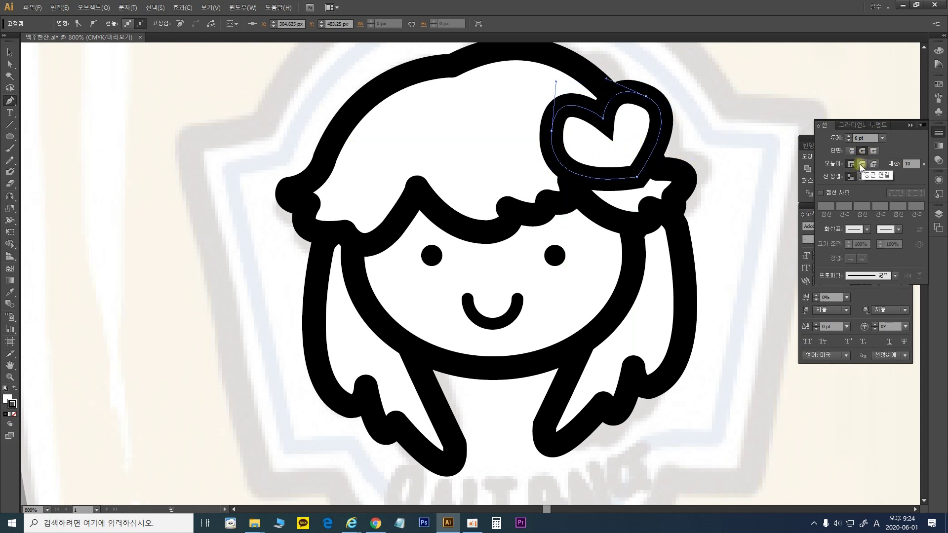
{"action": "left_click", "coordinate": [862, 164]}
{"action": "left_click", "coordinate": [12, 65]}
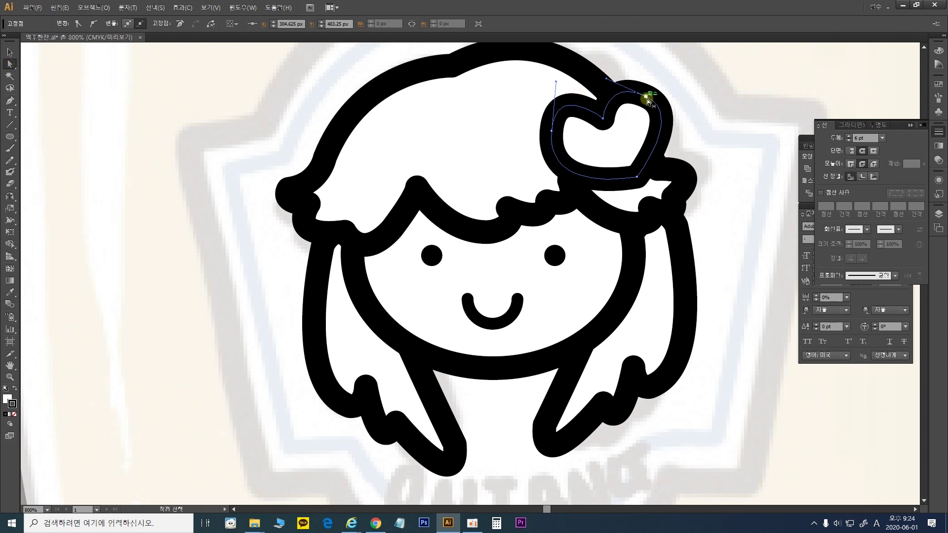
{"action": "left_click_drag", "start_coordinate": [646, 94], "coordinate": [645, 92]}
{"action": "left_click", "coordinate": [603, 119]}
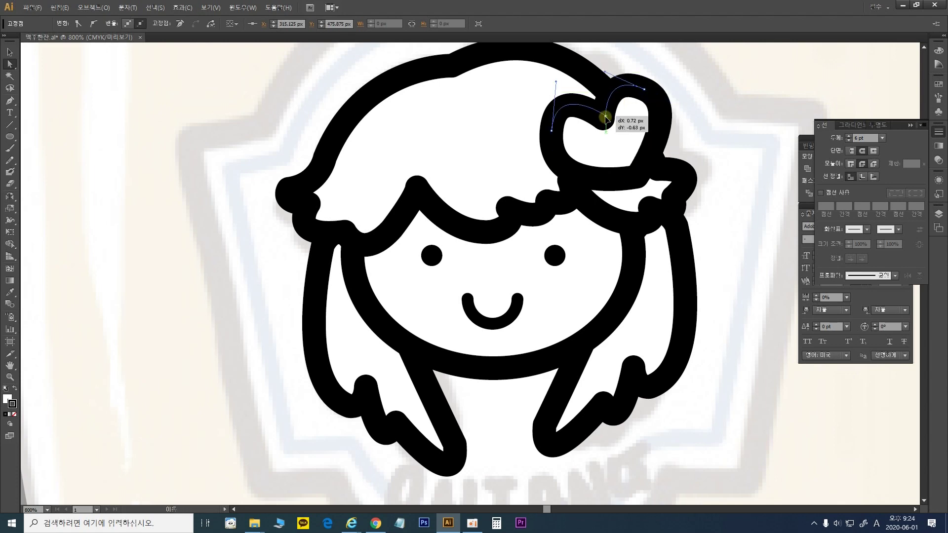
{"action": "scroll", "coordinate": [608, 121], "scroll_direction": "up", "scroll_amount": 2}
{"action": "left_click_drag", "start_coordinate": [606, 150], "coordinate": [603, 148]}
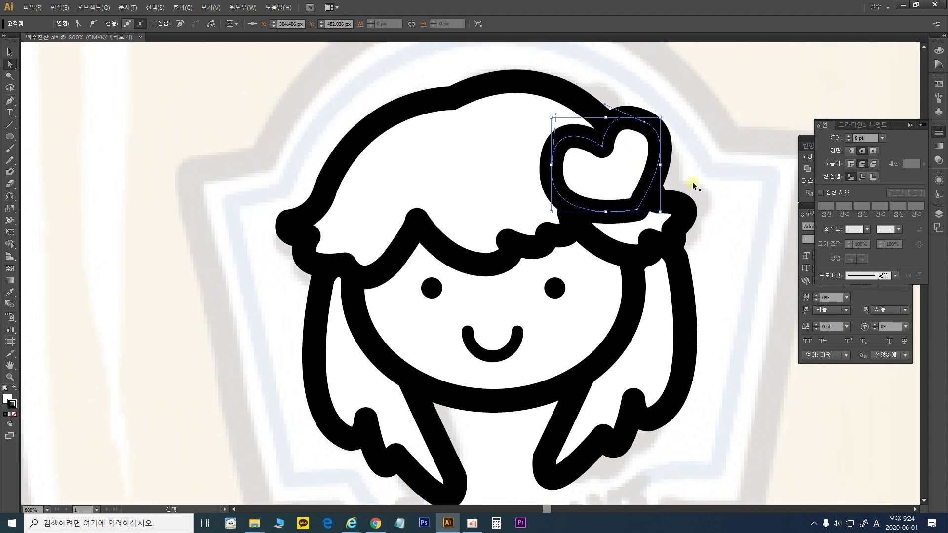
Select the face, hair, heart and both side strands together and set their stroke weight to 3 pt.
{"action": "key", "text": "ctrl+0"}
{"action": "left_click_drag", "start_coordinate": [262, 318], "coordinate": [542, 327]}
{"action": "key", "text": "ctrl+plus"}
{"action": "key", "text": "ctrl+plus"}
{"action": "key", "text": "ctrl+plus"}
{"action": "key", "text": "ctrl+plus"}
{"action": "key", "text": "ctrl+plus"}
{"action": "key", "text": "ctrl+plus"}
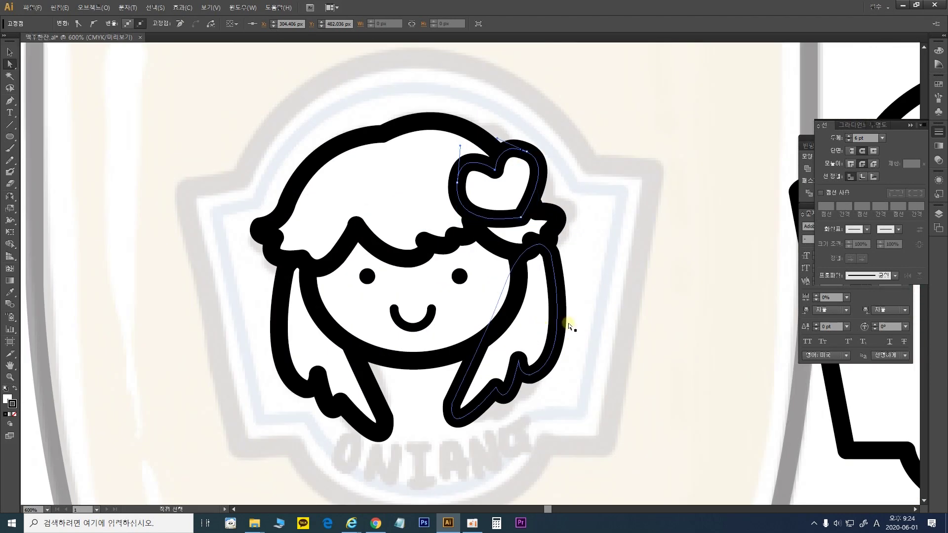
{"action": "left_click", "coordinate": [9, 52]}
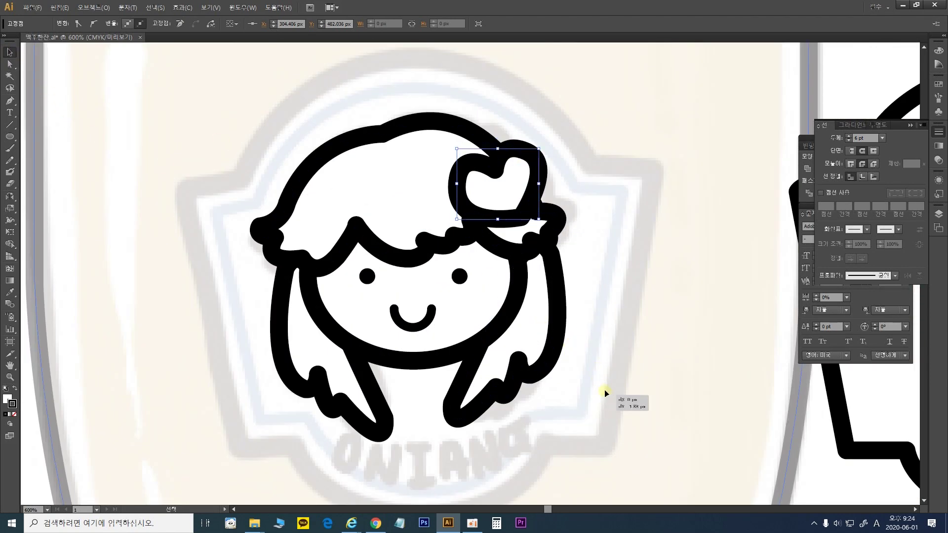
{"action": "left_click", "coordinate": [555, 316]}
{"action": "left_click", "coordinate": [500, 286], "text": "shift"}
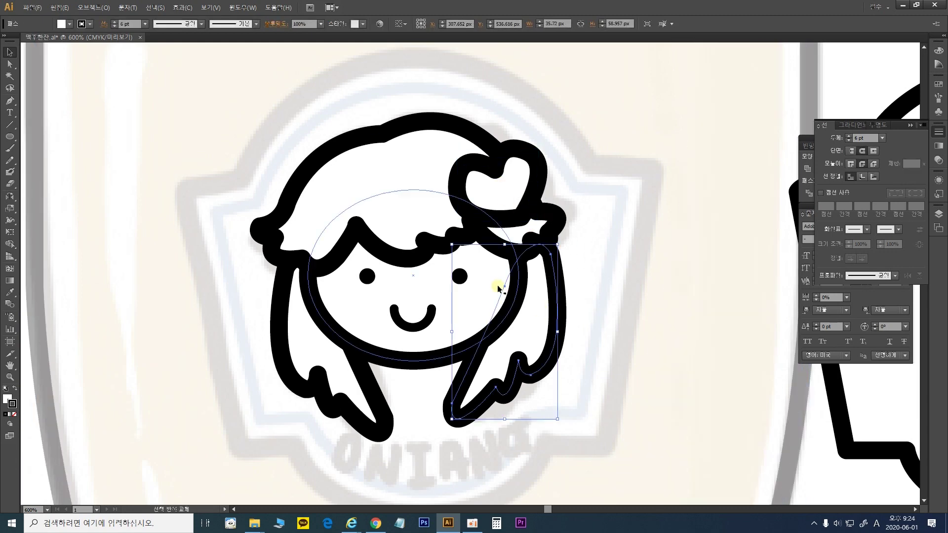
{"action": "left_click", "coordinate": [518, 248], "text": "shift"}
{"action": "left_click", "coordinate": [509, 195], "text": "shift"}
{"action": "left_click", "coordinate": [310, 360], "text": "shift"}
{"action": "left_click", "coordinate": [875, 138]}
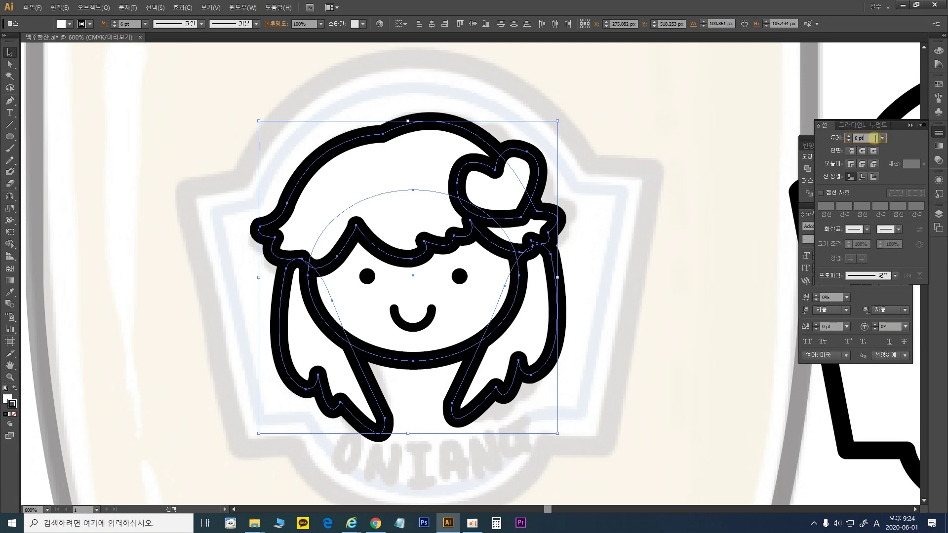
{"action": "key", "text": "Down"}
{"action": "key", "text": "Down"}
{"action": "key", "text": "Up"}
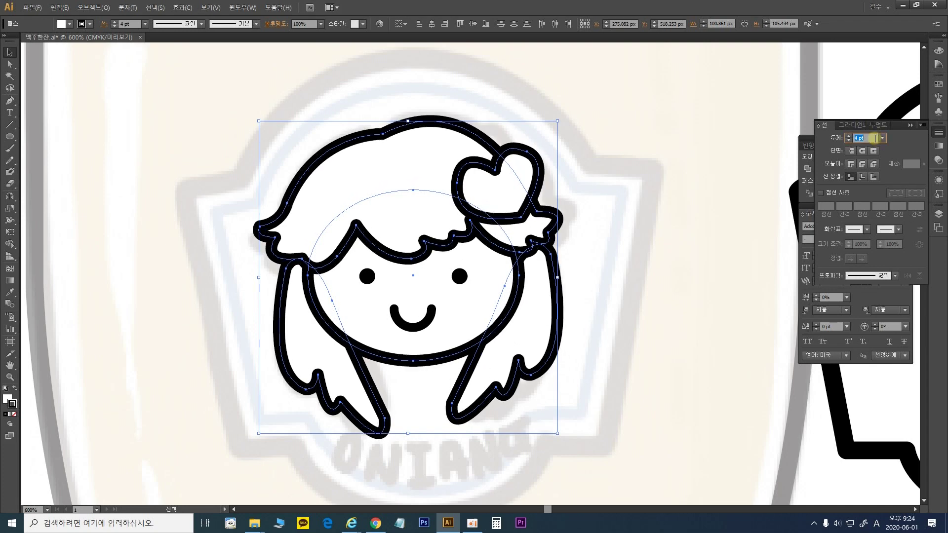
{"action": "key", "text": "Down"}
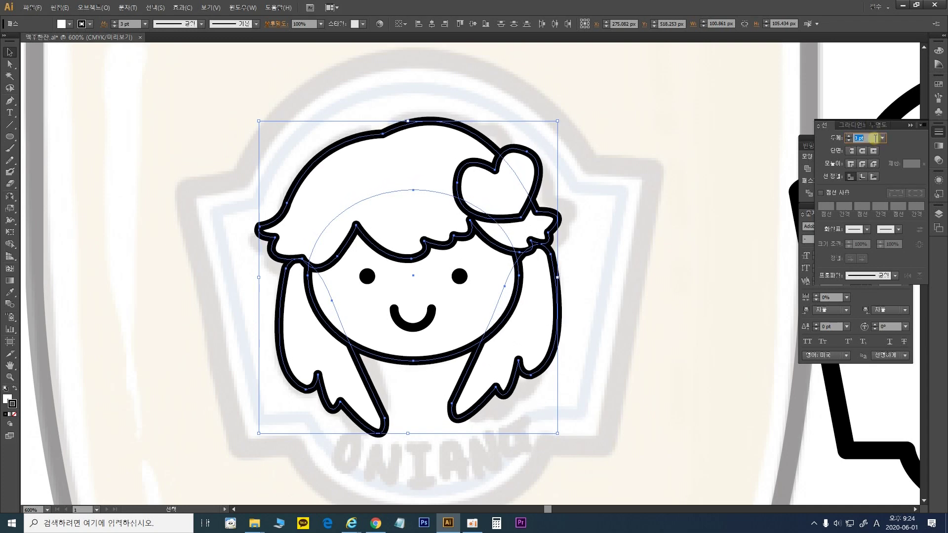
Set the selected head outlines' stroke weight to 4 pt, and group the face, hair, heart, side strands, eyes and mouth together.
{"action": "key", "text": "Up"}
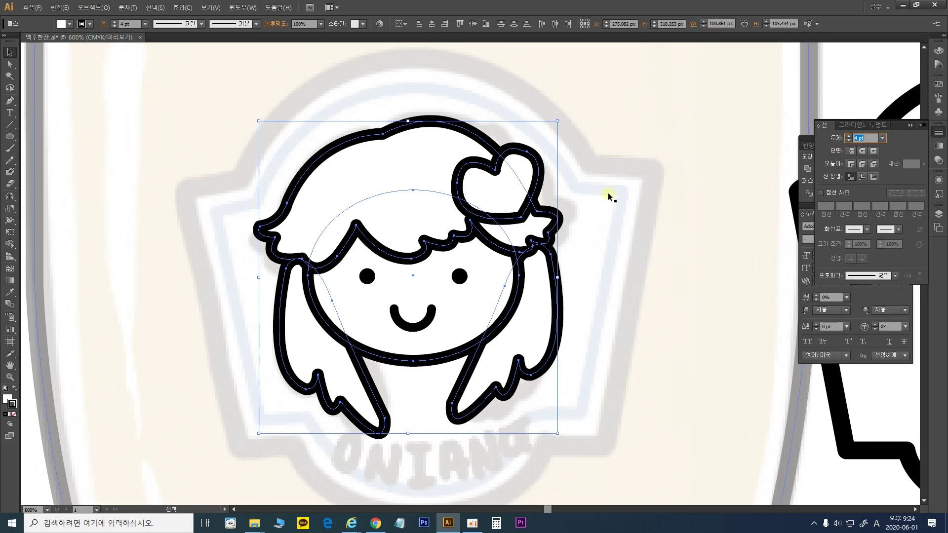
{"action": "left_click", "coordinate": [609, 193]}
{"action": "left_click", "coordinate": [546, 251]}
{"action": "left_click", "coordinate": [506, 227], "text": "shift"}
{"action": "left_click", "coordinate": [495, 190], "text": "shift"}
{"action": "left_click", "coordinate": [459, 277], "text": "shift"}
{"action": "left_click", "coordinate": [422, 327], "text": "shift"}
{"action": "left_click", "coordinate": [368, 281], "text": "shift"}
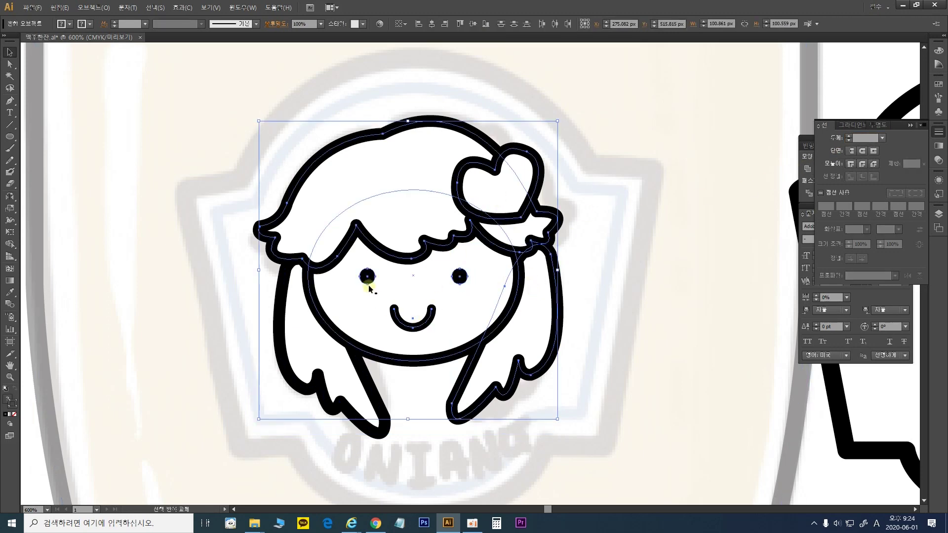
{"action": "left_click", "coordinate": [303, 331], "text": "shift"}
{"action": "key", "text": "a"}
{"action": "key", "text": "v"}
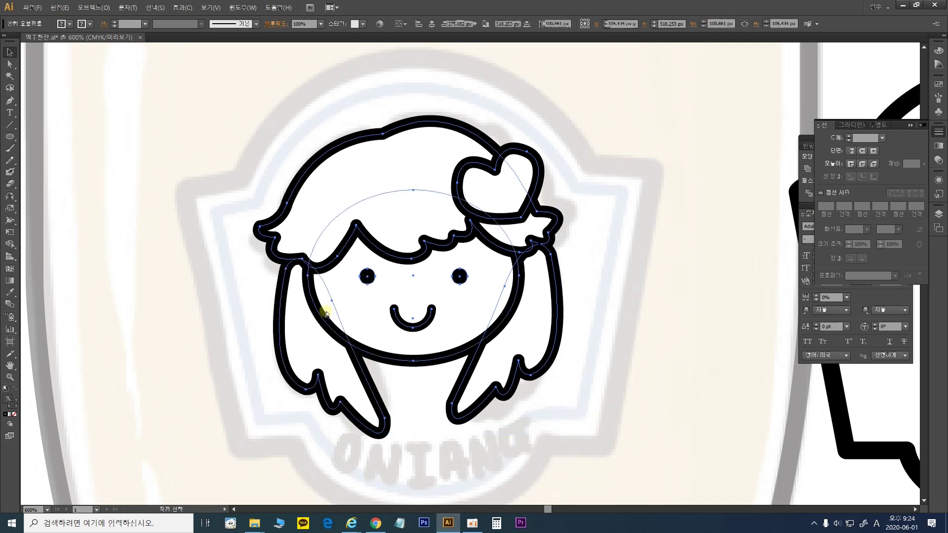
{"action": "left_click", "coordinate": [580, 298]}
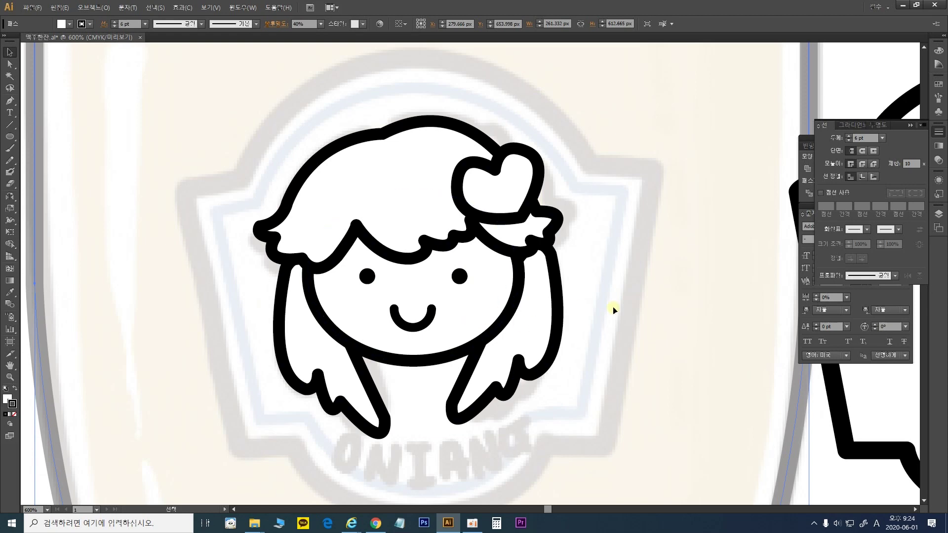
Isolate the girl's head group and fill the hair with a warm golden yellow.
{"action": "key", "text": "ctrl+minus"}
{"action": "key", "text": "ctrl+minus"}
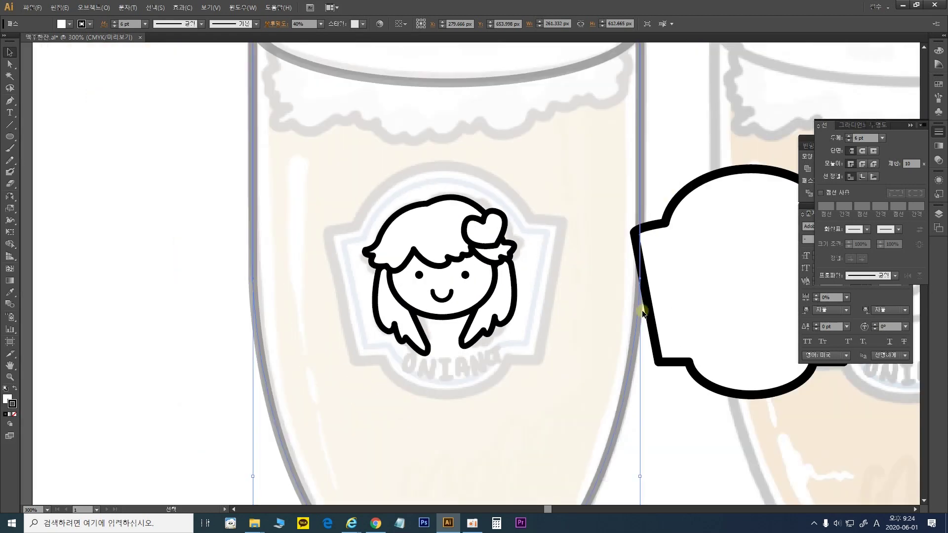
{"action": "left_click_drag", "start_coordinate": [631, 311], "coordinate": [483, 300]}
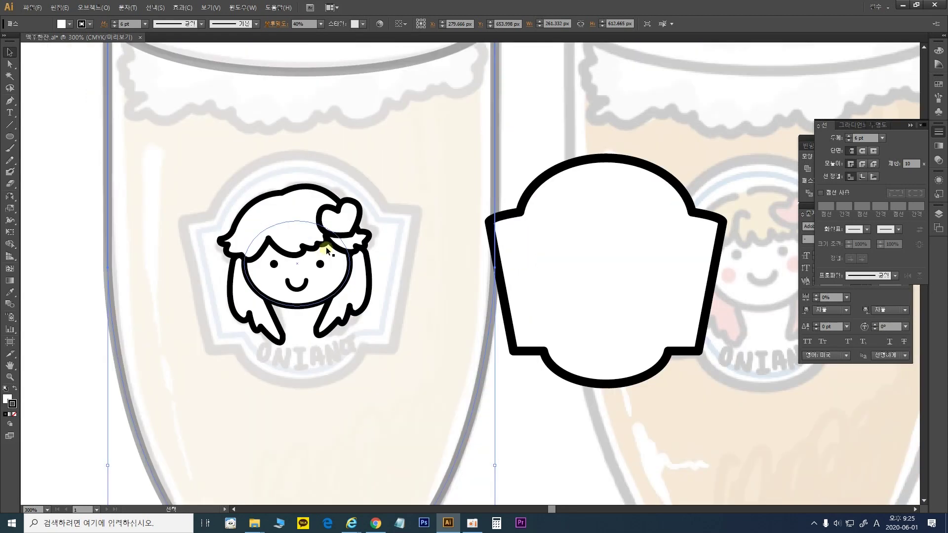
{"action": "left_click", "coordinate": [243, 295]}
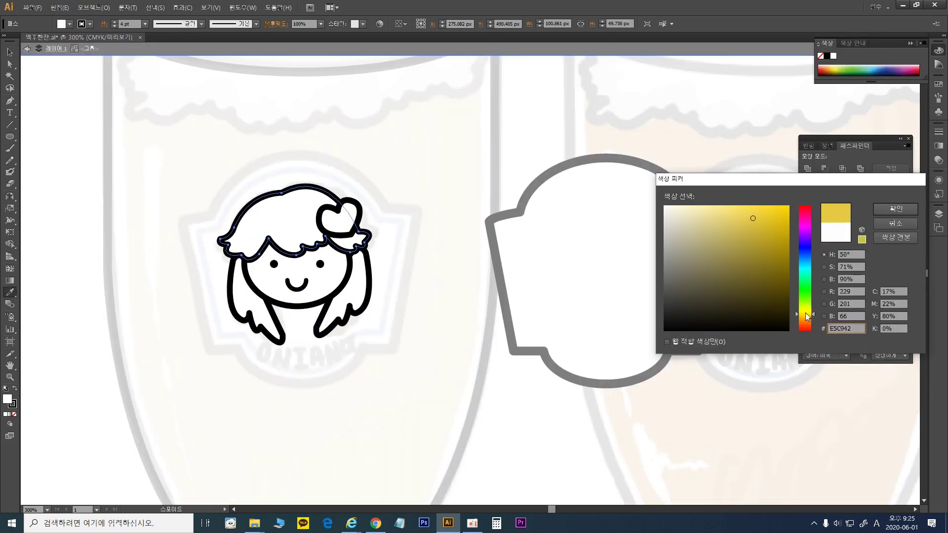
{"action": "left_click", "coordinate": [894, 209]}
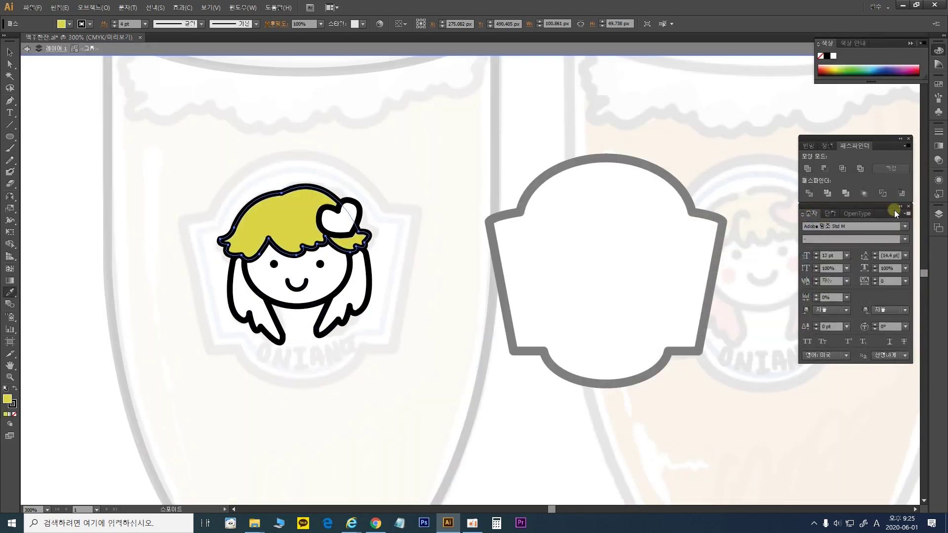
{"action": "double_click", "coordinate": [6, 399]}
{"action": "left_click", "coordinate": [806, 319]}
{"action": "left_click_drag", "start_coordinate": [741, 234], "coordinate": [744, 201]}
{"action": "left_click", "coordinate": [894, 208]}
Select both side strands and fill them with pink FF9292.
{"action": "left_click", "coordinate": [10, 53]}
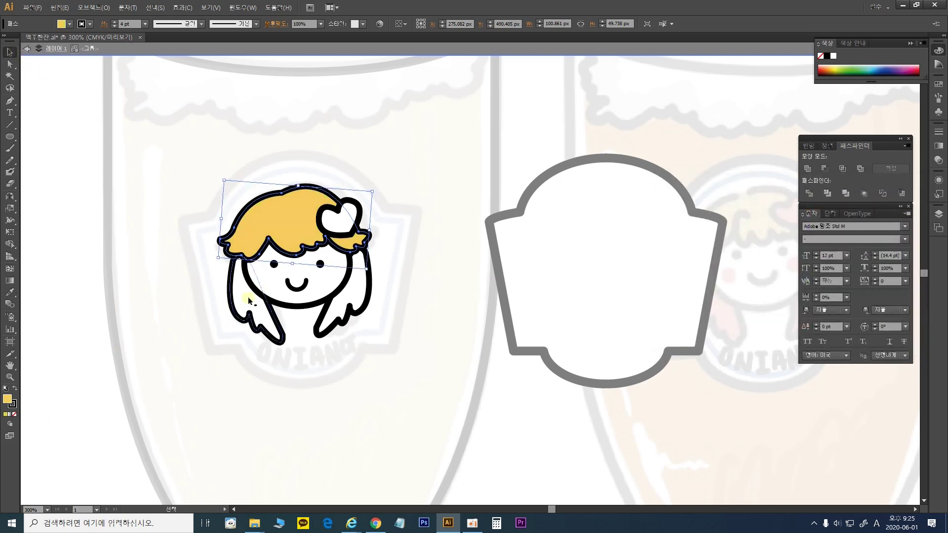
{"action": "left_click", "coordinate": [243, 298]}
{"action": "left_click", "coordinate": [351, 293], "text": "shift"}
{"action": "left_click", "coordinate": [10, 292]}
{"action": "left_click", "coordinate": [277, 220]}
{"action": "key", "text": "ctrl+z"}
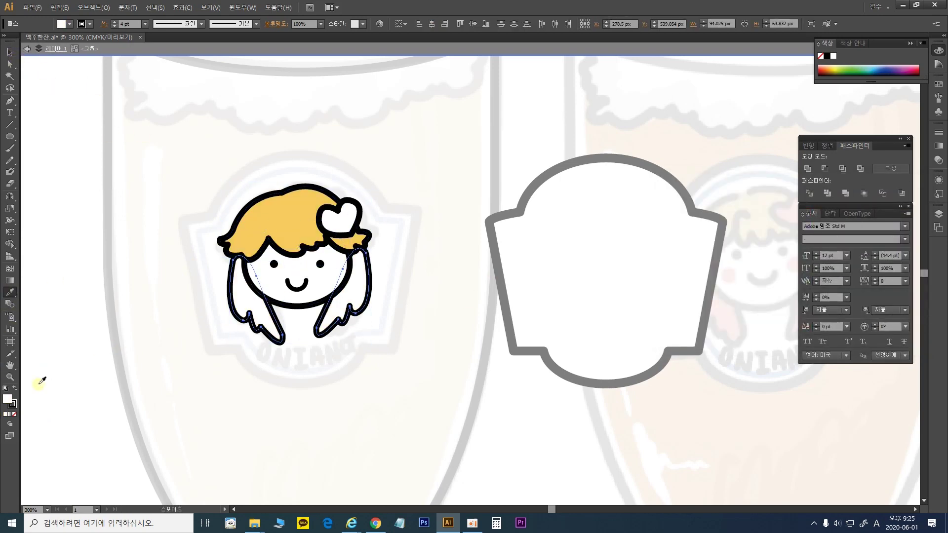
{"action": "double_click", "coordinate": [7, 399]}
{"action": "left_click", "coordinate": [805, 323]}
{"action": "left_click", "coordinate": [700, 206]}
{"action": "left_click_drag", "start_coordinate": [807, 324], "coordinate": [809, 332]}
{"action": "left_click_drag", "start_coordinate": [725, 235], "coordinate": [718, 196]}
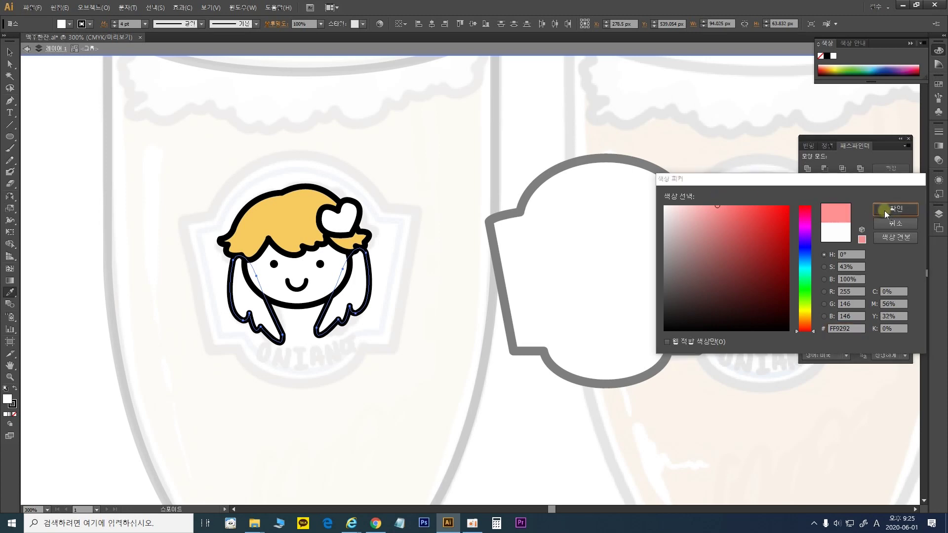
{"action": "left_click", "coordinate": [886, 211]}
Copy the side strands' pink fill onto the heart hairpin with the Eyedropper.
{"action": "left_click", "coordinate": [10, 51]}
{"action": "left_click", "coordinate": [340, 220]}
{"action": "left_click", "coordinate": [9, 292]}
{"action": "left_click", "coordinate": [362, 286]}
{"action": "left_click", "coordinate": [10, 51]}
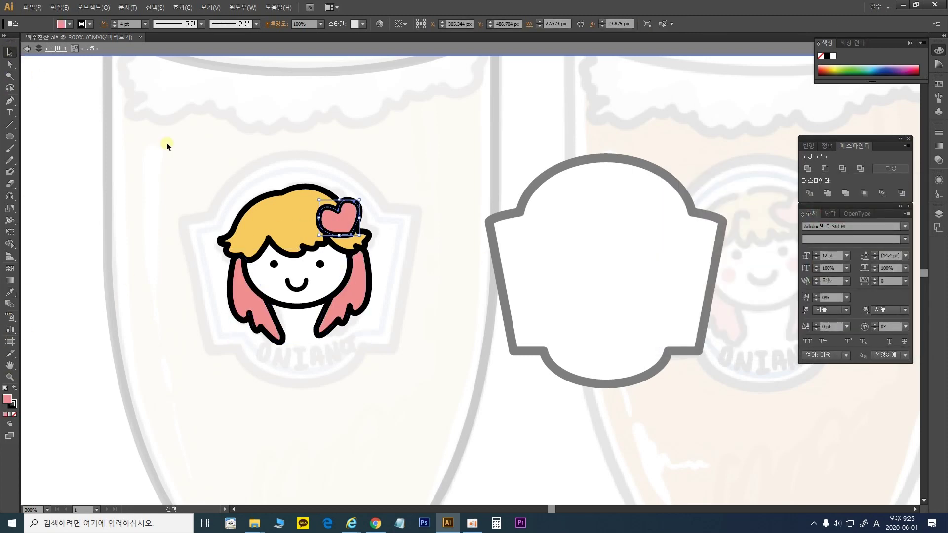
{"action": "left_click", "coordinate": [167, 145]}
Draw a pink circle about 9.4 px wide without stroke on one cheek, duplicate it onto the other, and leave group isolation.
{"action": "left_click", "coordinate": [10, 136]}
{"action": "mouse_move", "coordinate": [257, 271]}
{"action": "left_mouse_down"}
{"action": "mouse_move", "coordinate": [274, 290]}
{"action": "mouse_move", "coordinate": [282, 279]}
{"action": "mouse_move", "coordinate": [336, 279]}
{"action": "left_mouse_up"}
{"action": "left_click", "coordinate": [13, 404]}
{"action": "left_click", "coordinate": [14, 414]}
{"action": "left_click", "coordinate": [10, 52]}
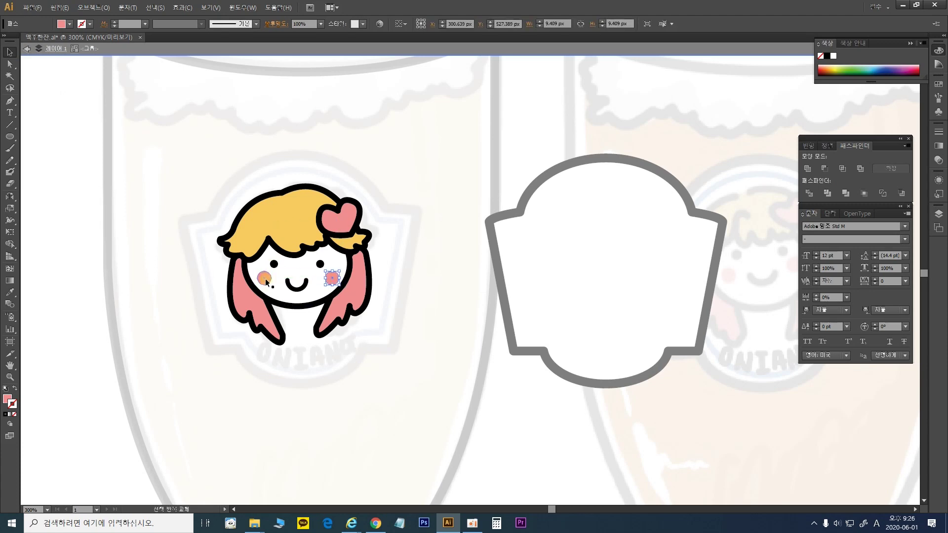
{"action": "left_click", "coordinate": [352, 363]}
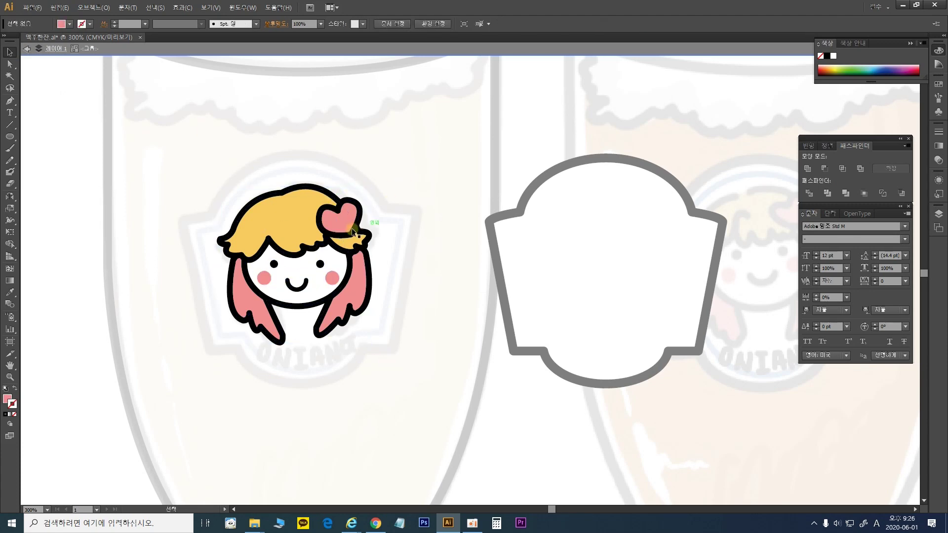
{"action": "double_click", "coordinate": [432, 191]}
Move the label outline onto the glass so it frames the girl's head.
{"action": "mouse_move", "coordinate": [414, 223]}
{"action": "left_mouse_down"}
{"action": "mouse_move", "coordinate": [550, 148]}
{"action": "mouse_move", "coordinate": [558, 158]}
{"action": "mouse_move", "coordinate": [537, 175]}
{"action": "mouse_move", "coordinate": [537, 219]}
{"action": "left_mouse_up"}
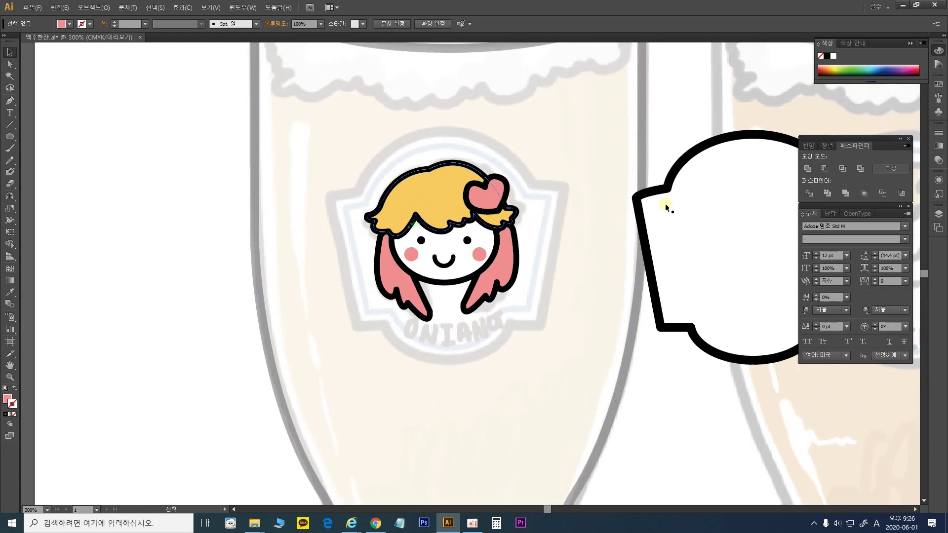
{"action": "left_click", "coordinate": [711, 212]}
{"action": "left_click_drag", "start_coordinate": [719, 214], "coordinate": [413, 227]}
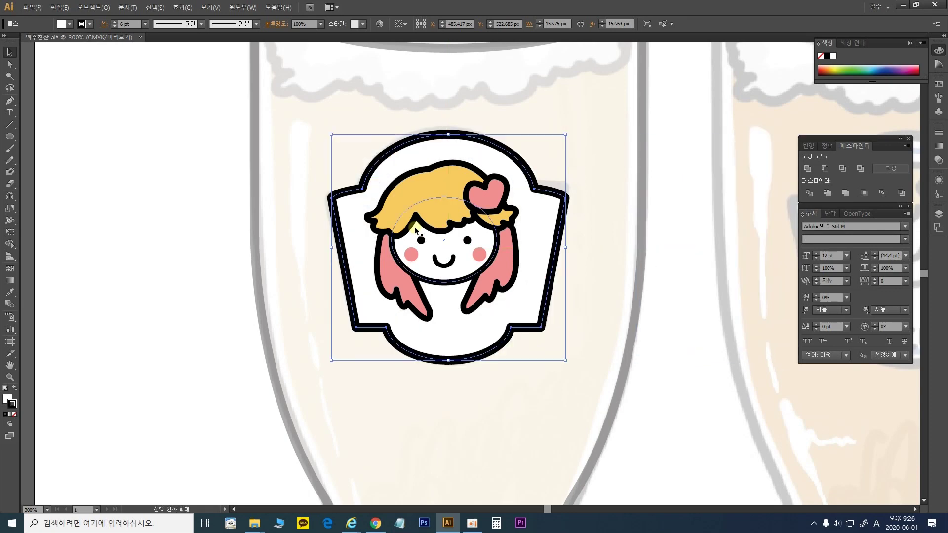
Offset the label outline's path by -10 px with round joins to make an inner outline.
{"action": "left_click", "coordinate": [94, 7]}
{"action": "mouse_move", "coordinate": [148, 207]}
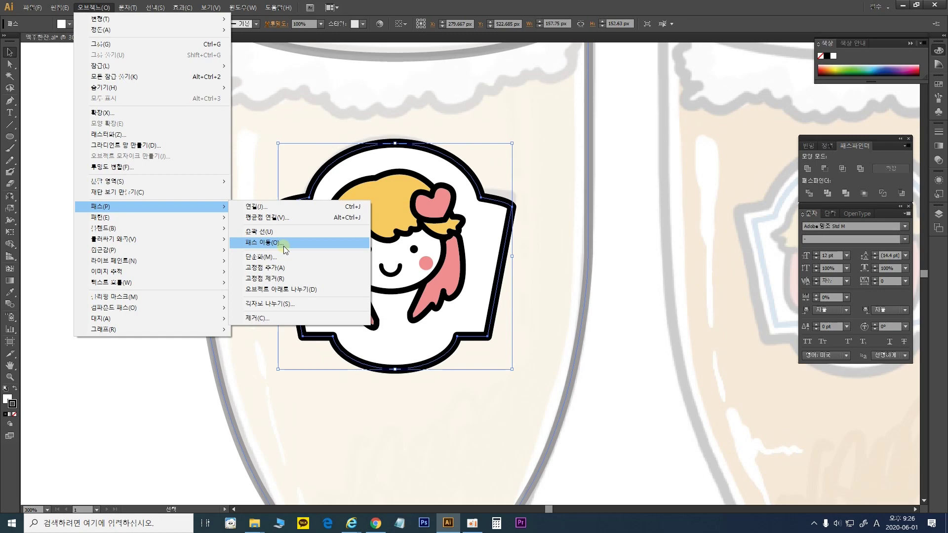
{"action": "left_click", "coordinate": [285, 249]}
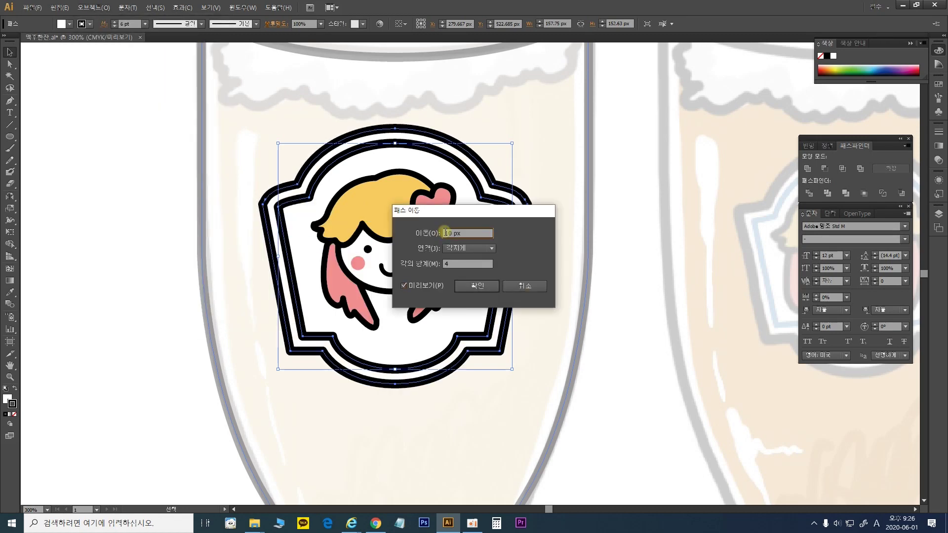
{"action": "type", "text": "-"}
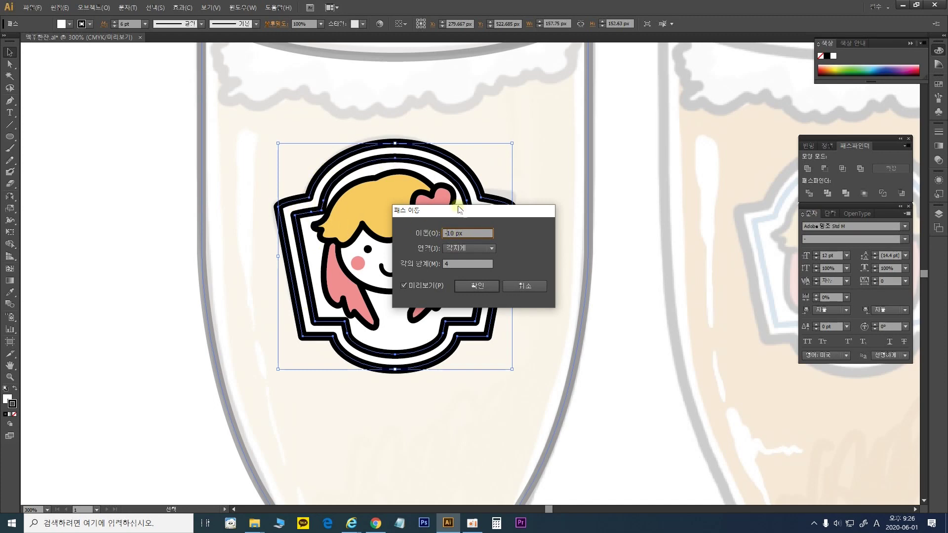
{"action": "left_click", "coordinate": [476, 255]}
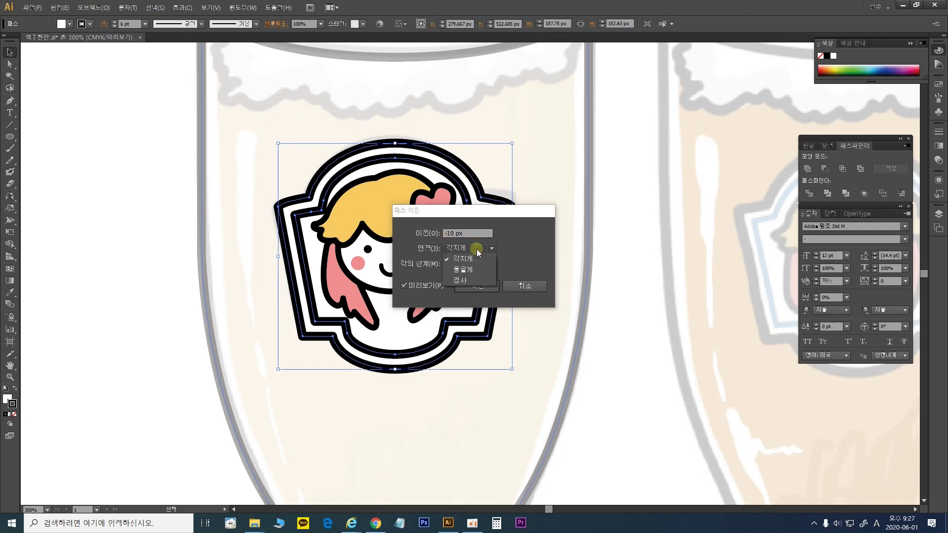
{"action": "left_click", "coordinate": [476, 249]}
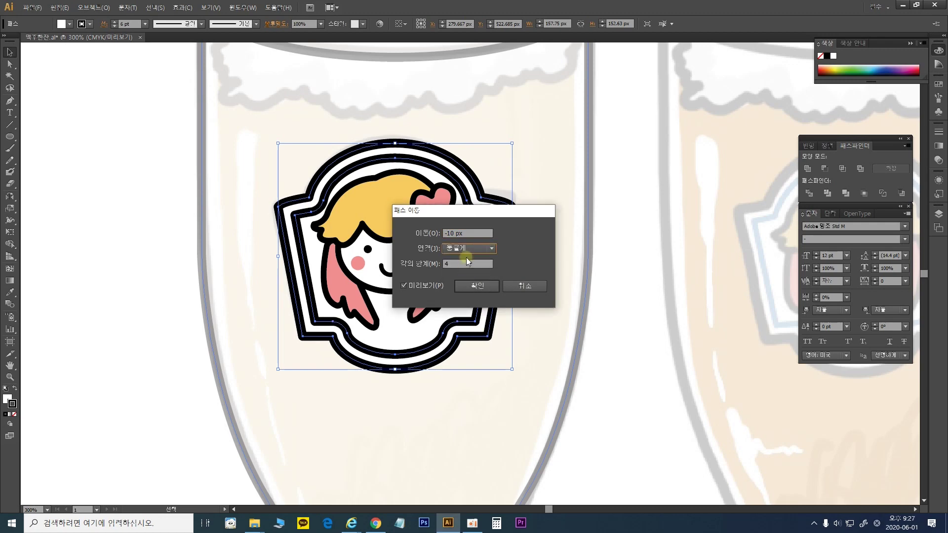
{"action": "left_click", "coordinate": [466, 249]}
{"action": "left_click", "coordinate": [466, 259]}
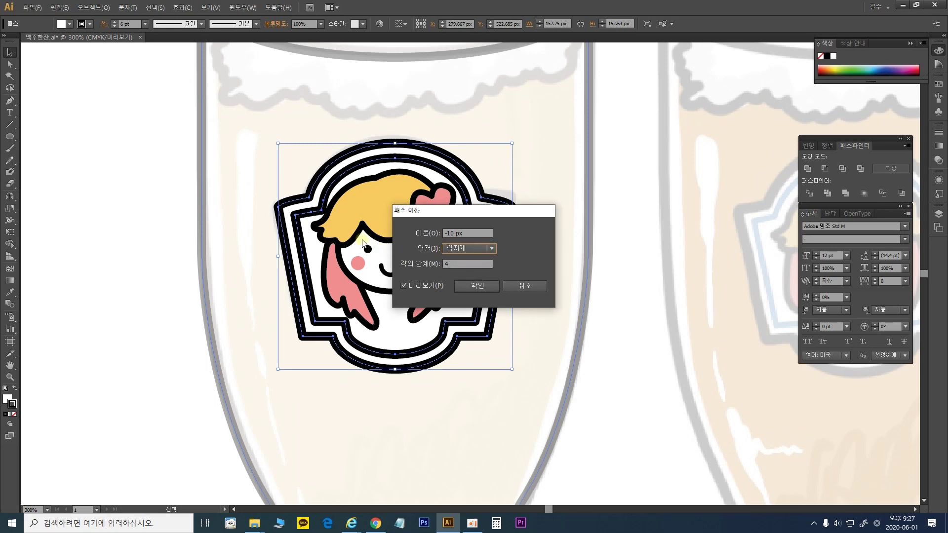
{"action": "left_click", "coordinate": [470, 251]}
{"action": "left_click", "coordinate": [467, 271]}
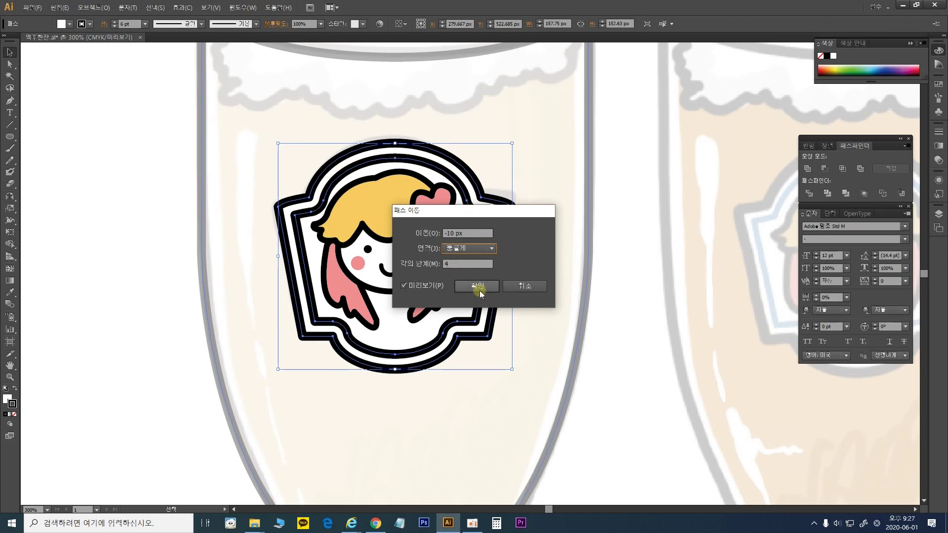
{"action": "left_click_drag", "start_coordinate": [482, 211], "coordinate": [572, 187]}
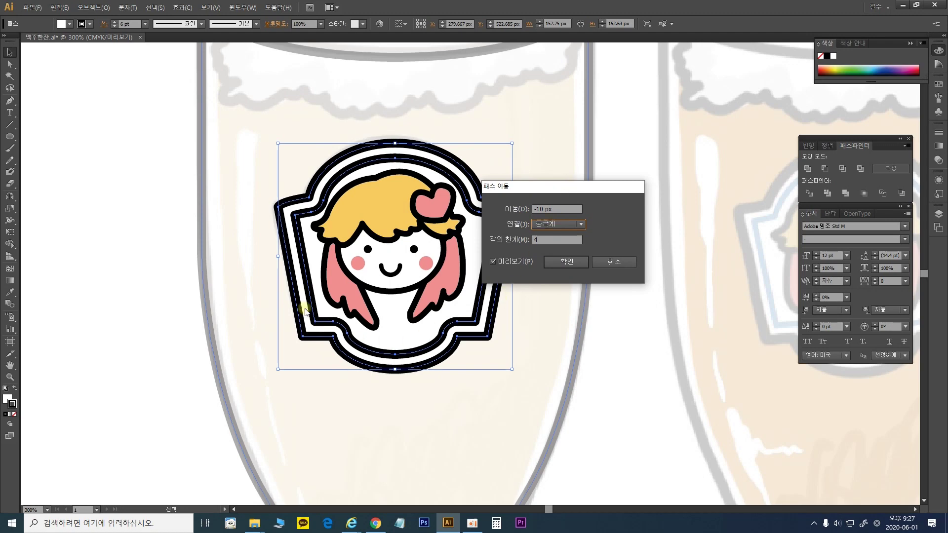
{"action": "left_click", "coordinate": [574, 265]}
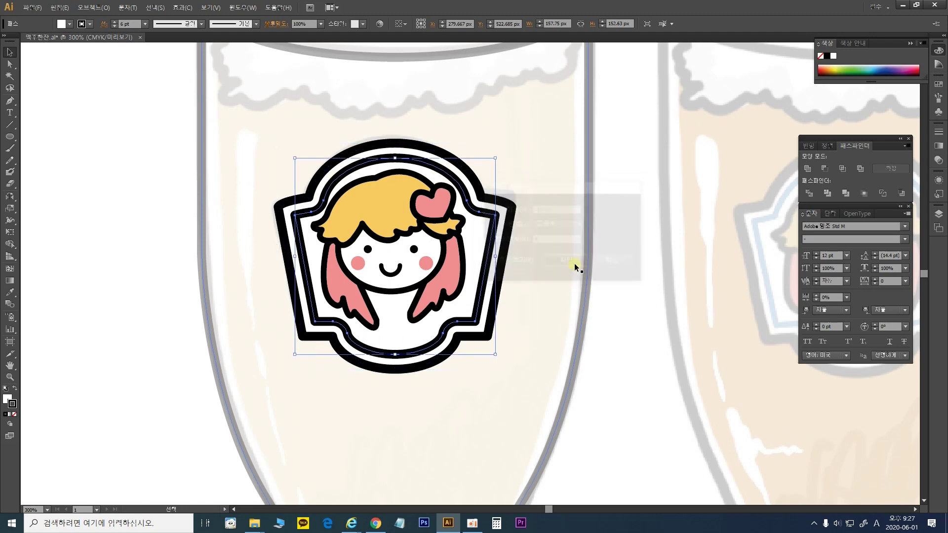
{"action": "left_click", "coordinate": [574, 263]}
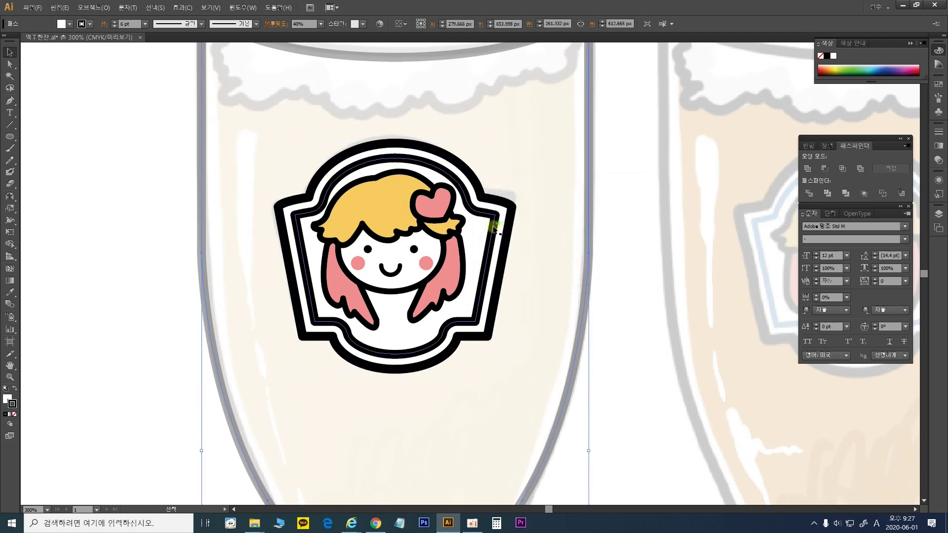
Select the label's inner outline and set its stroke weight to 4 pt.
{"action": "left_click", "coordinate": [492, 221]}
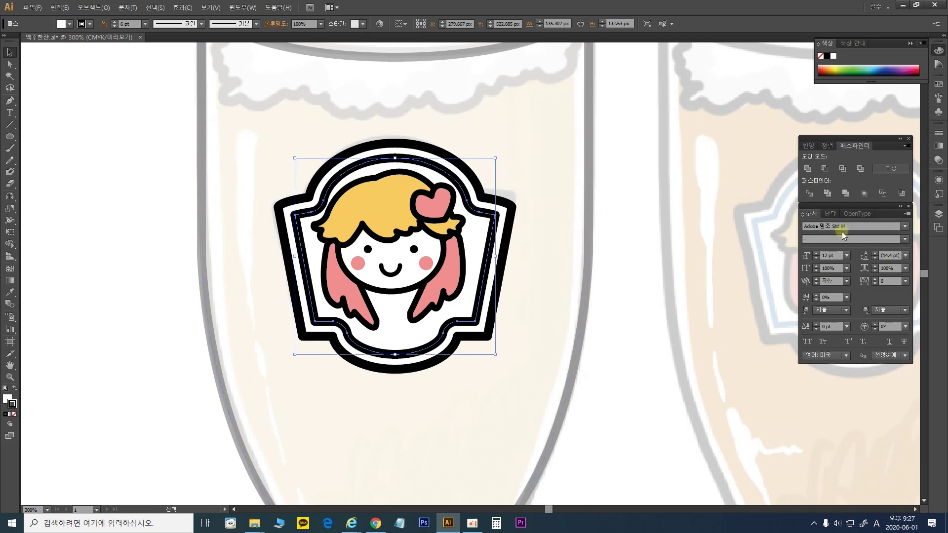
{"action": "left_click", "coordinate": [938, 131]}
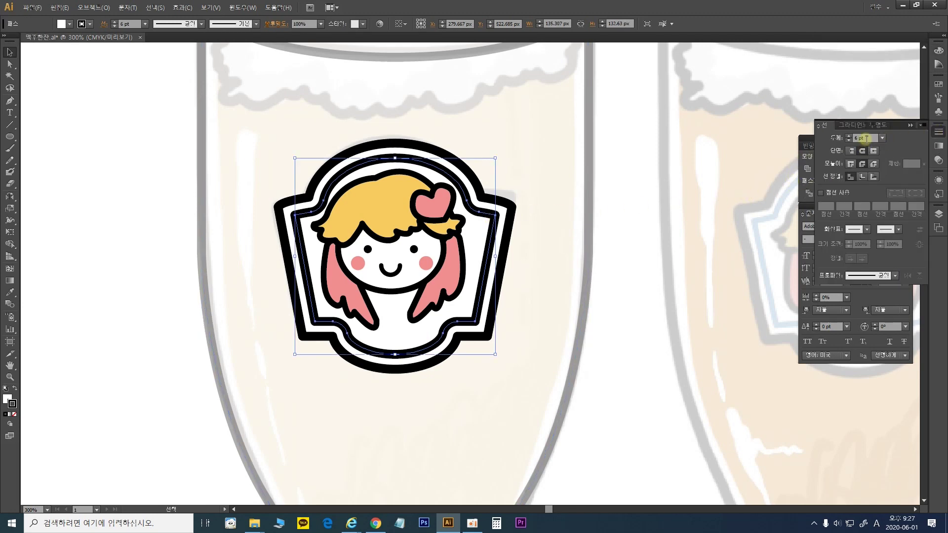
{"action": "key", "text": "Down"}
{"action": "type", "text": "4"}
{"action": "key", "text": "Return"}
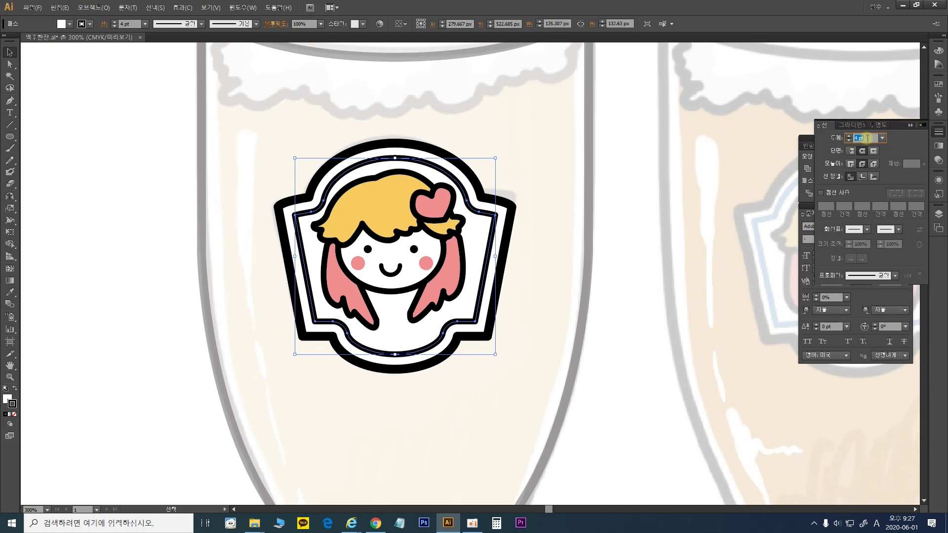
{"action": "type", "text": "6"}
{"action": "key", "text": "Return"}
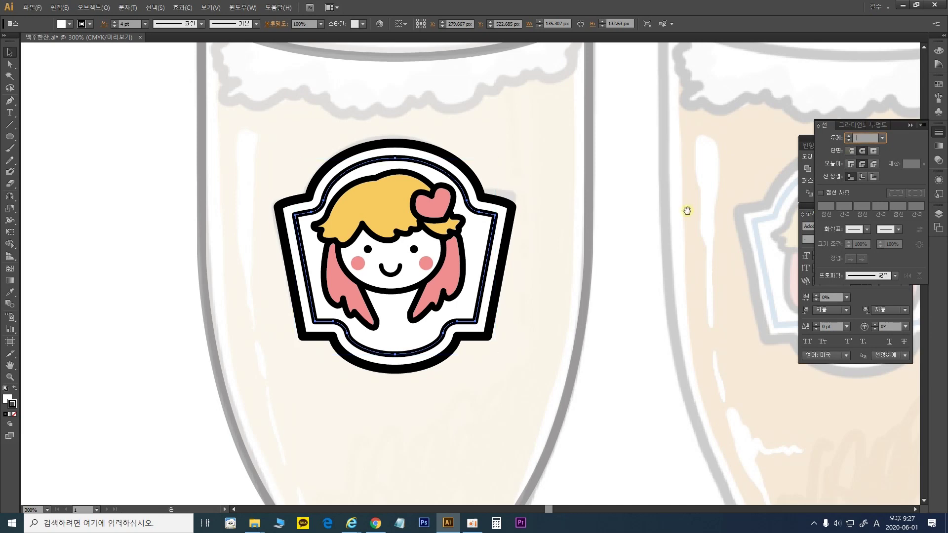
{"action": "left_click_drag", "start_coordinate": [687, 211], "coordinate": [493, 221]}
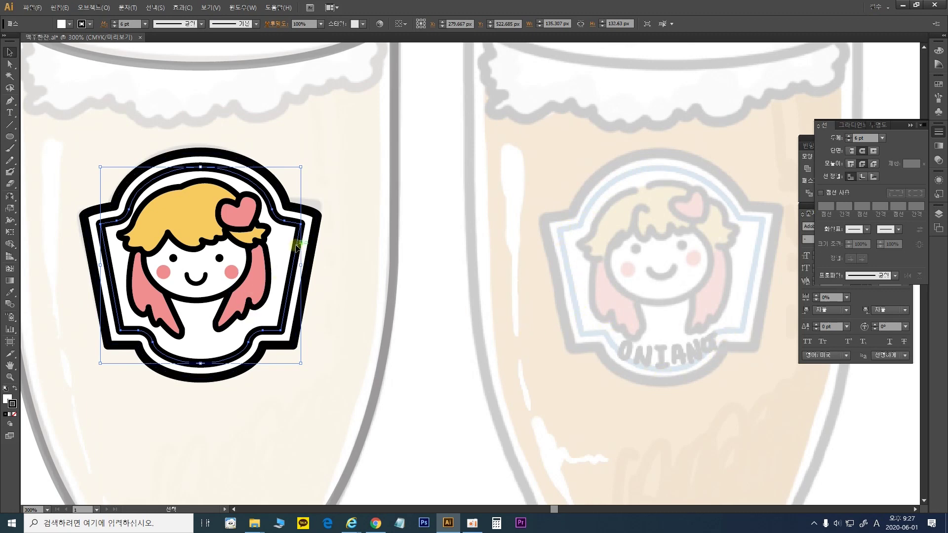
{"action": "left_click", "coordinate": [876, 137]}
{"action": "key", "text": "Down"}
{"action": "key", "text": "Down"}
Change the label's inner outline stroke colour to a medium blue.
{"action": "double_click", "coordinate": [12, 404]}
{"action": "left_click_drag", "start_coordinate": [711, 275], "coordinate": [731, 257]}
{"action": "left_click", "coordinate": [803, 267]}
{"action": "left_click_drag", "start_coordinate": [803, 267], "coordinate": [804, 260]}
{"action": "mouse_move", "coordinate": [780, 247]}
{"action": "left_mouse_down"}
{"action": "mouse_move", "coordinate": [769, 231]}
{"action": "mouse_move", "coordinate": [780, 238]}
{"action": "mouse_move", "coordinate": [773, 254]}
{"action": "left_mouse_up"}
{"action": "left_click", "coordinate": [888, 208]}
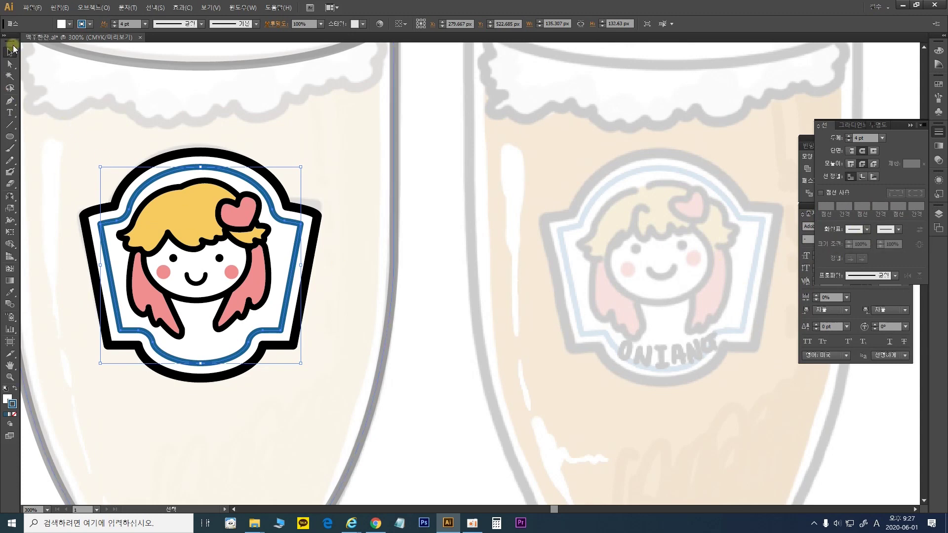
{"action": "left_click", "coordinate": [275, 102]}
{"action": "left_click_drag", "start_coordinate": [370, 201], "coordinate": [421, 159]}
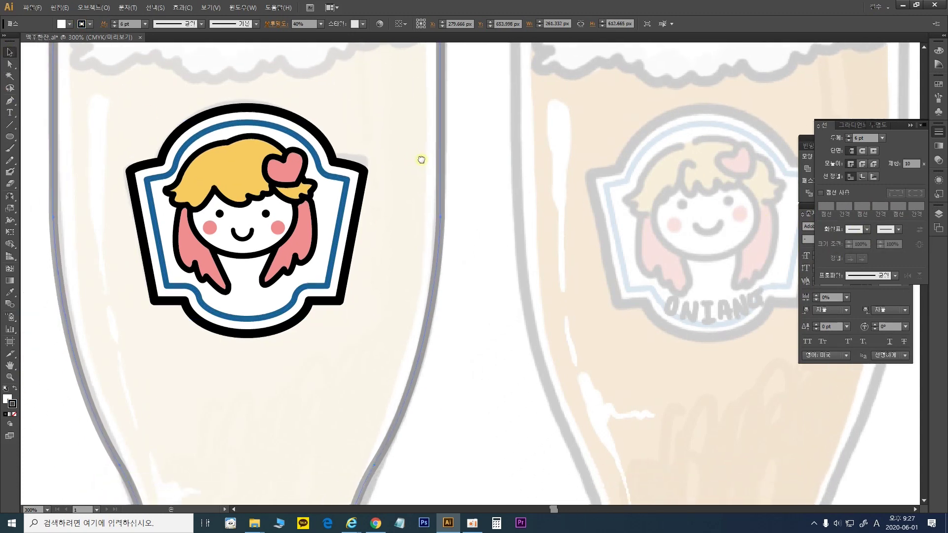
{"action": "left_click_drag", "start_coordinate": [240, 301], "coordinate": [496, 320]}
{"action": "key", "text": "ctrl+plus"}
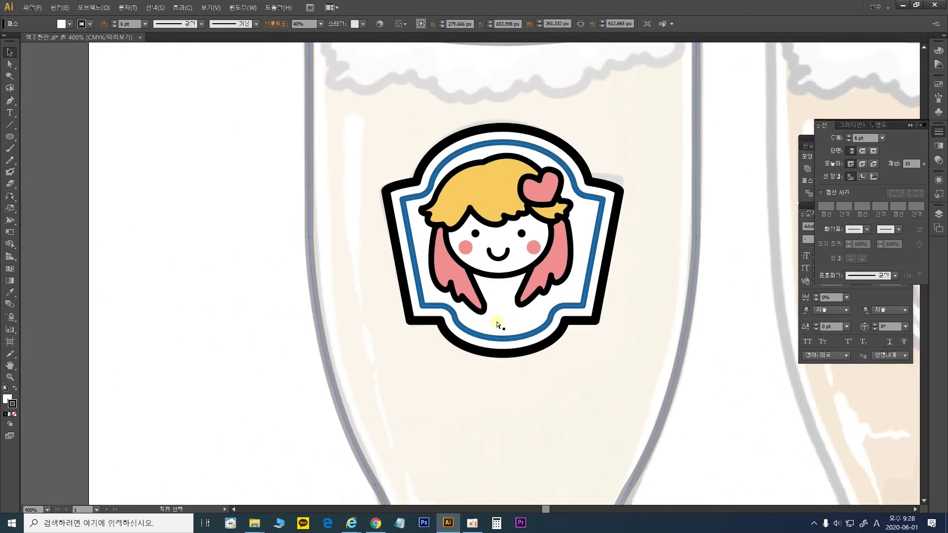
{"action": "key", "text": "ctrl+plus"}
{"action": "left_click_drag", "start_coordinate": [524, 323], "coordinate": [433, 376]}
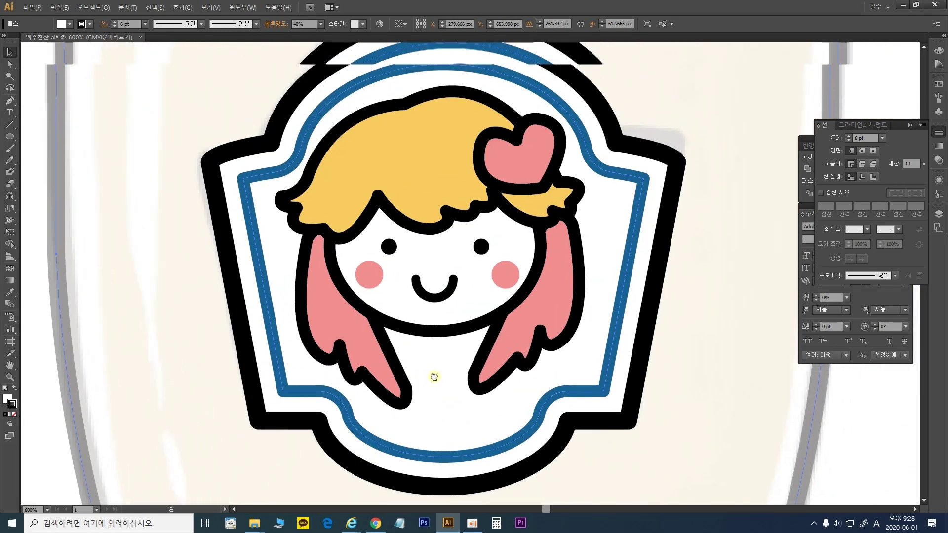
Isolate the girl's head group and nudge the hair slightly down and to the right.
{"action": "left_click", "coordinate": [611, 371]}
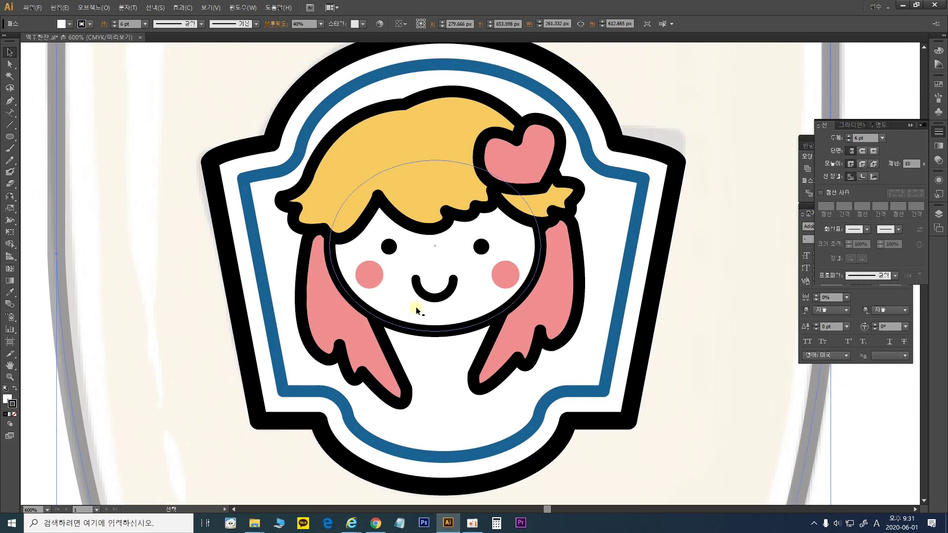
{"action": "double_click", "coordinate": [328, 313]}
{"action": "left_click", "coordinate": [574, 268]}
{"action": "left_click_drag", "start_coordinate": [539, 207], "coordinate": [543, 212]}
Align the two pink side locks by their bottom edges and shift them together slightly up and to the left.
{"action": "left_click", "coordinate": [609, 267]}
{"action": "left_click", "coordinate": [558, 291]}
{"action": "left_click", "coordinate": [336, 306], "text": "shift"}
{"action": "left_click", "coordinate": [486, 24]}
{"action": "left_click", "coordinate": [586, 255]}
{"action": "left_click", "coordinate": [552, 296]}
{"action": "left_click", "coordinate": [335, 306], "text": "shift"}
{"action": "left_click_drag", "start_coordinate": [544, 301], "coordinate": [539, 288]}
Align the parts of the girl's head to a common horizontal centre and leave the isolated group.
{"action": "key", "text": "ctrl+a"}
{"action": "left_click", "coordinate": [432, 23]}
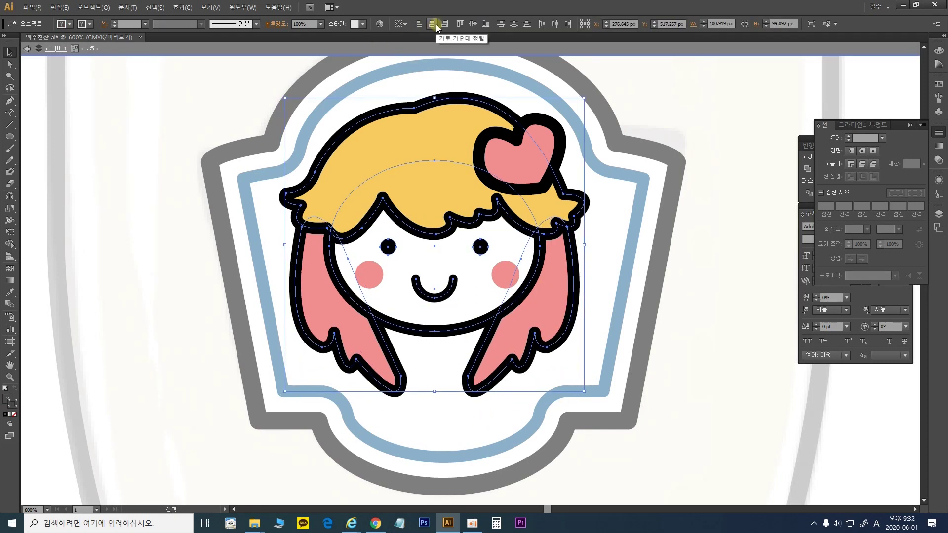
{"action": "left_click", "coordinate": [628, 262]}
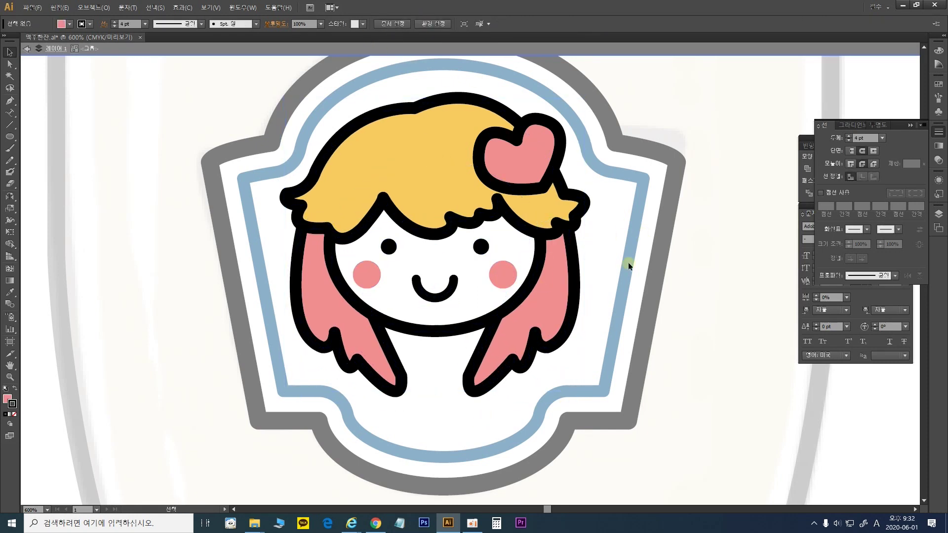
{"action": "double_click", "coordinate": [585, 332]}
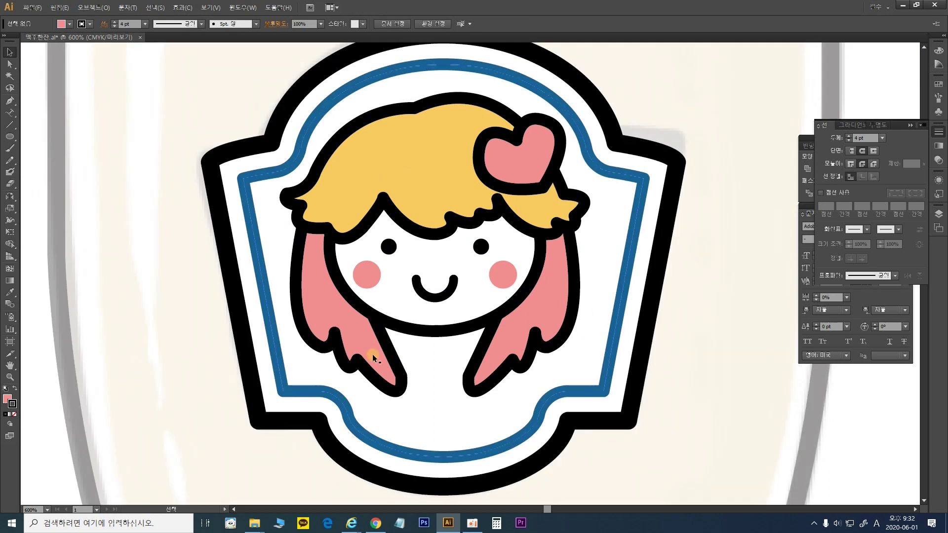
Add the text ONIANG below the girl's head in the lower part of the label.
{"action": "left_click", "coordinate": [10, 113]}
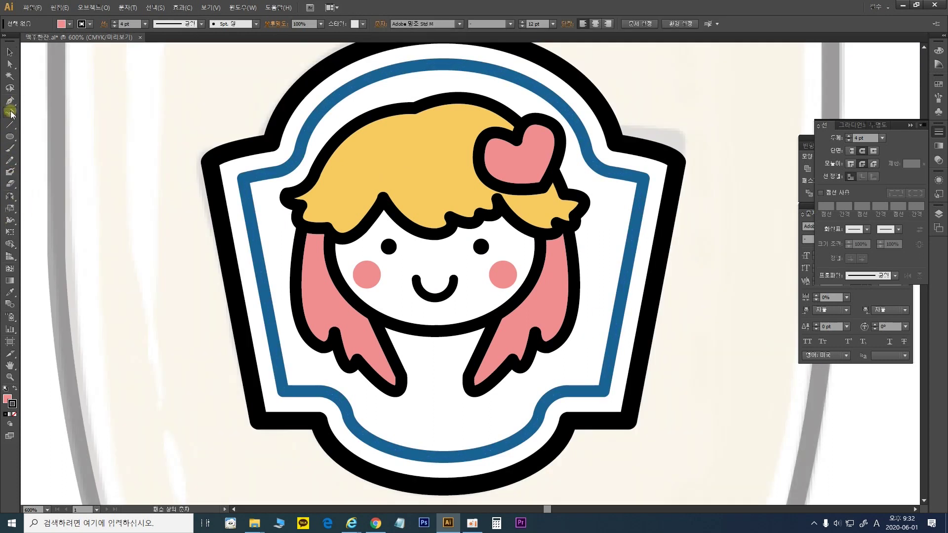
{"action": "left_click", "coordinate": [427, 397]}
{"action": "type", "text": "0"}
{"action": "type", "text": "NIANG"}
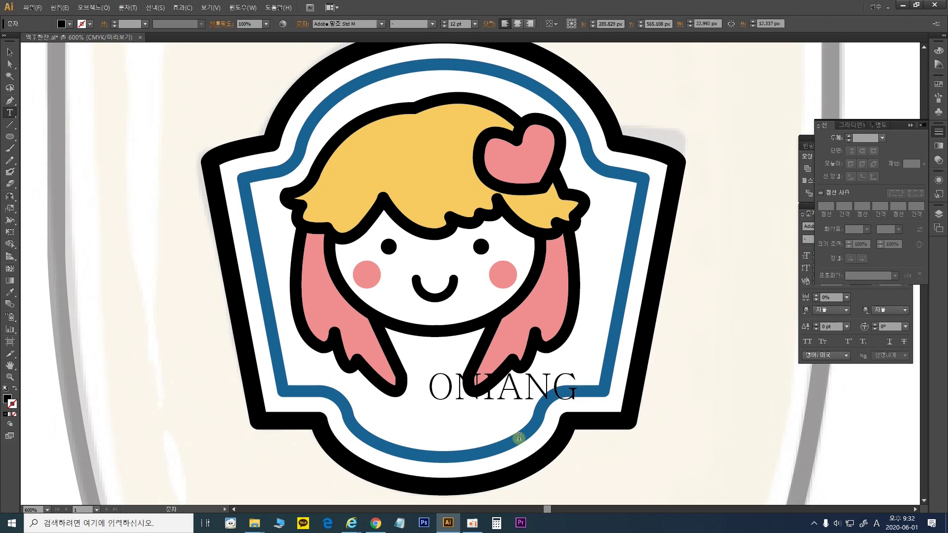
Set the font of the whole ONIANG text to Tmon 몬소리 Black.
{"action": "key", "text": "ctrl+a"}
{"action": "left_click", "coordinate": [382, 24]}
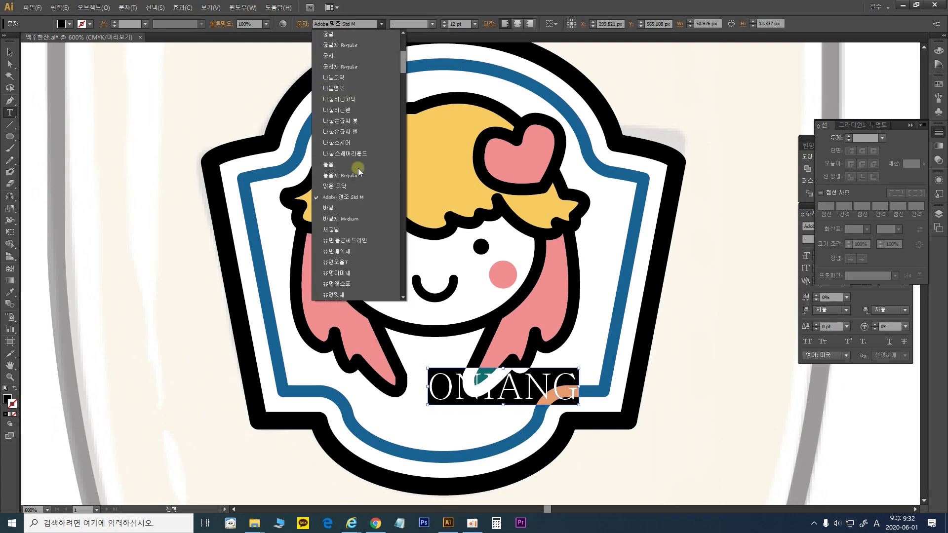
{"action": "scroll", "coordinate": [354, 139], "scroll_direction": "down", "scroll_amount": 3}
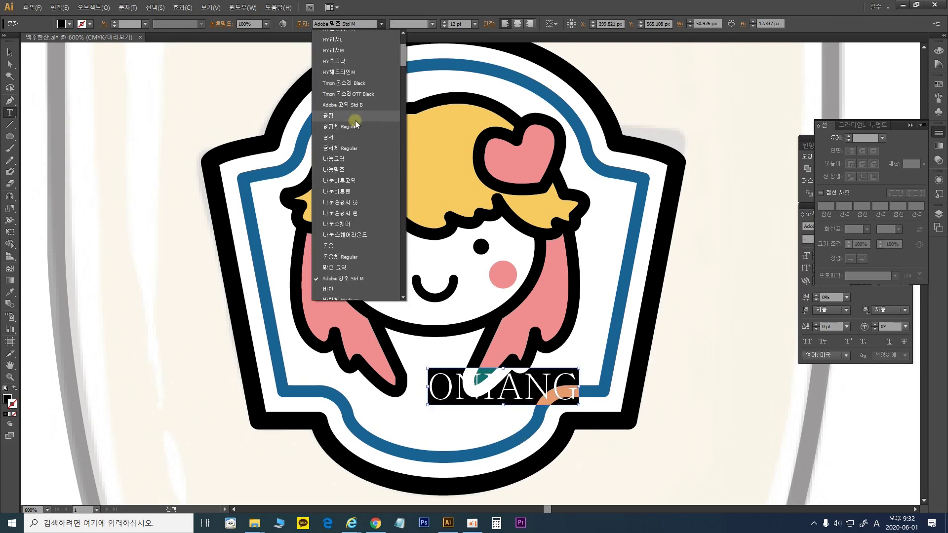
{"action": "left_click", "coordinate": [360, 84]}
Move the ONIANG text into the label's lower curve beneath the head and enlarge it to 12.75 pt.
{"action": "left_click", "coordinate": [11, 52]}
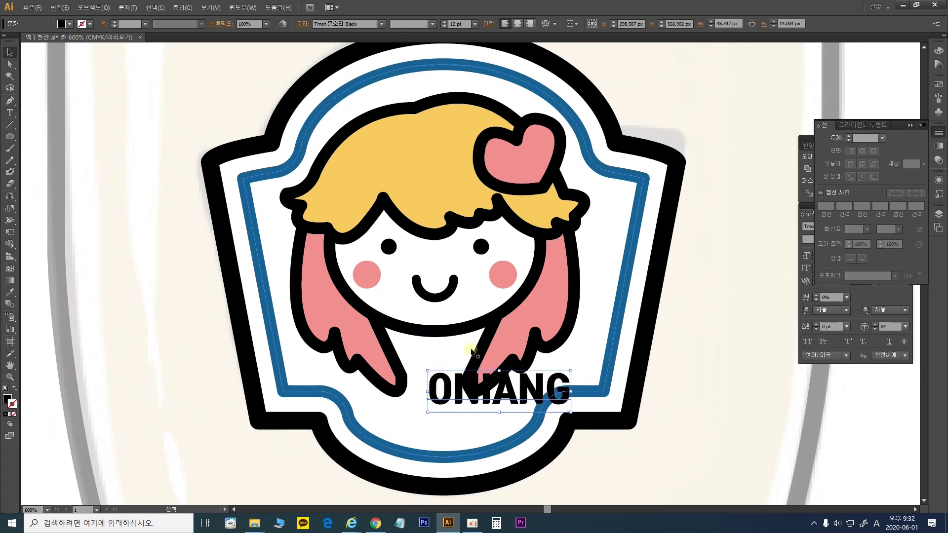
{"action": "left_click_drag", "start_coordinate": [540, 396], "coordinate": [539, 446]}
{"action": "left_click_drag", "start_coordinate": [496, 416], "coordinate": [502, 427]}
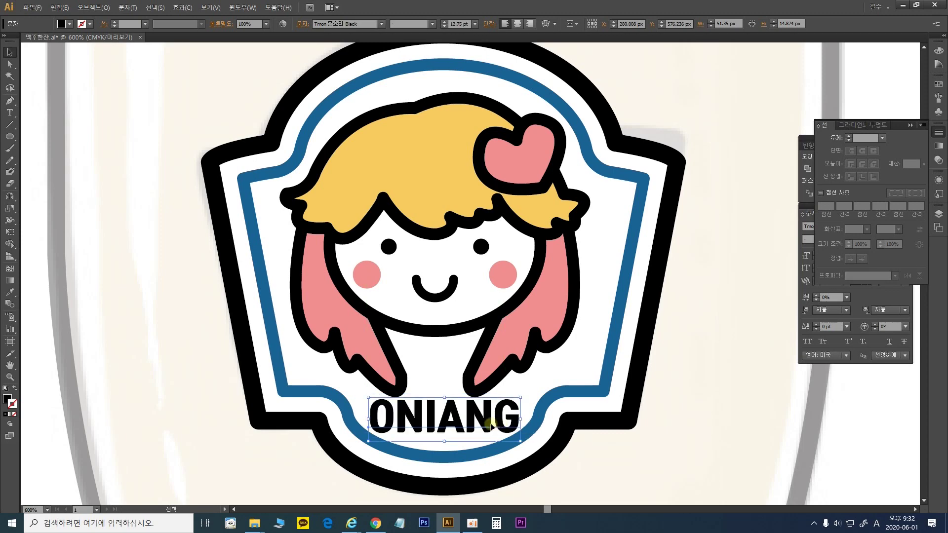
Give the ONIANG text the pink fill sampled from the girl's side lock, with no stroke.
{"action": "left_click", "coordinate": [11, 295]}
{"action": "left_click", "coordinate": [559, 366]}
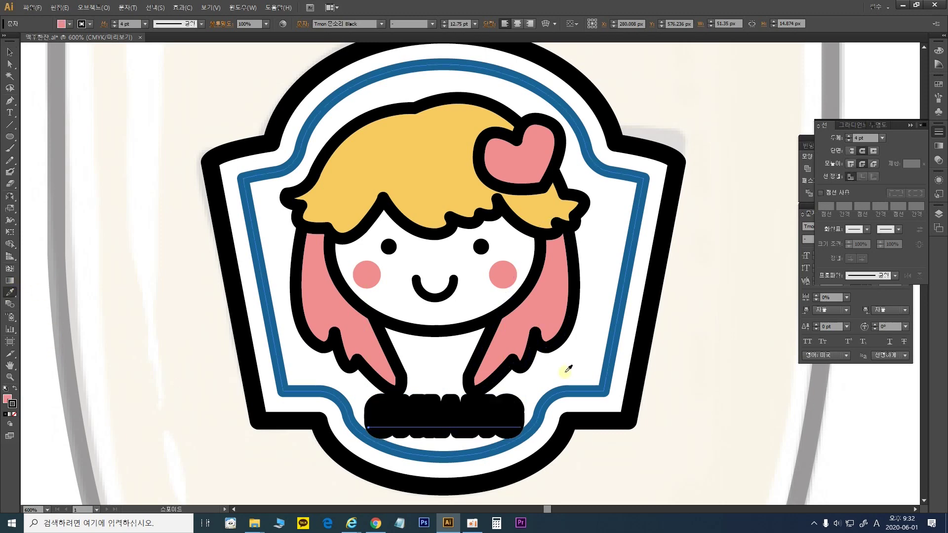
{"action": "left_click", "coordinate": [15, 388]}
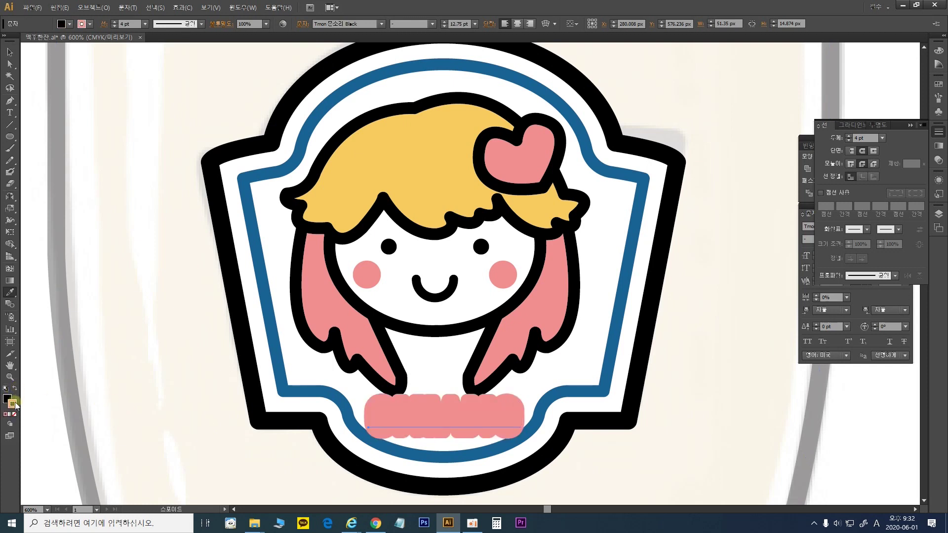
{"action": "left_click", "coordinate": [15, 389]}
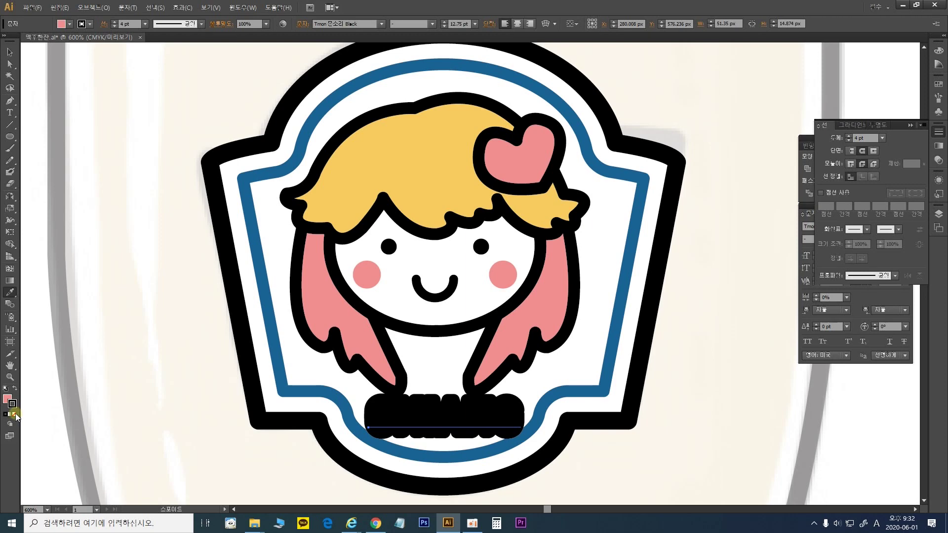
{"action": "left_click", "coordinate": [15, 414]}
{"action": "left_click", "coordinate": [9, 51]}
Centre the ONIANG text horizontally beneath the girl's head and group the two together.
{"action": "mouse_move", "coordinate": [492, 430]}
{"action": "left_mouse_down"}
{"action": "mouse_move", "coordinate": [417, 430]}
{"action": "mouse_move", "coordinate": [489, 429]}
{"action": "mouse_move", "coordinate": [479, 427]}
{"action": "left_mouse_up"}
{"action": "left_click", "coordinate": [434, 250], "text": "shift"}
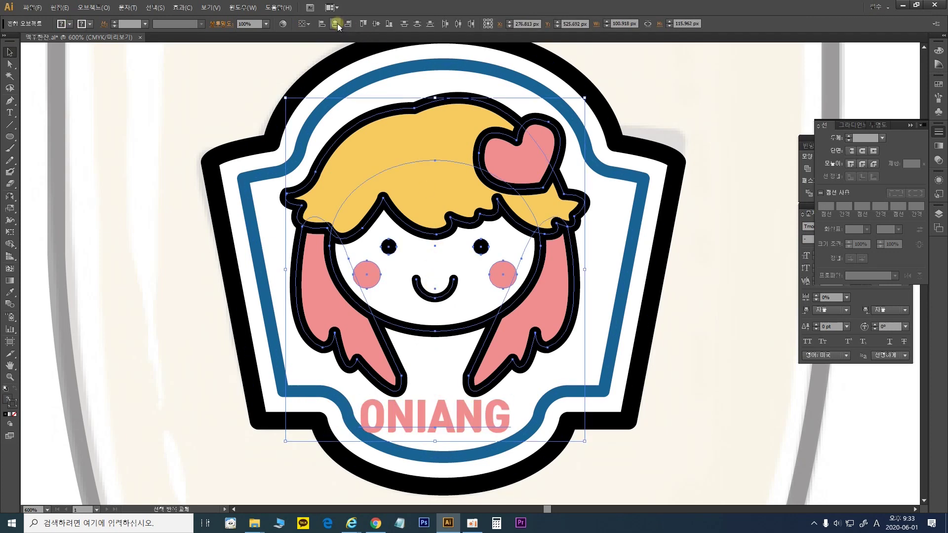
{"action": "key", "text": "ctrl+g"}
Align both label outlines with the head and ONIANG text on a common horizontal centre.
{"action": "mouse_move", "coordinate": [610, 480]}
{"action": "left_mouse_down"}
{"action": "mouse_move", "coordinate": [361, 150]}
{"action": "mouse_move", "coordinate": [370, 152]}
{"action": "left_mouse_up"}
{"action": "left_click", "coordinate": [626, 270]}
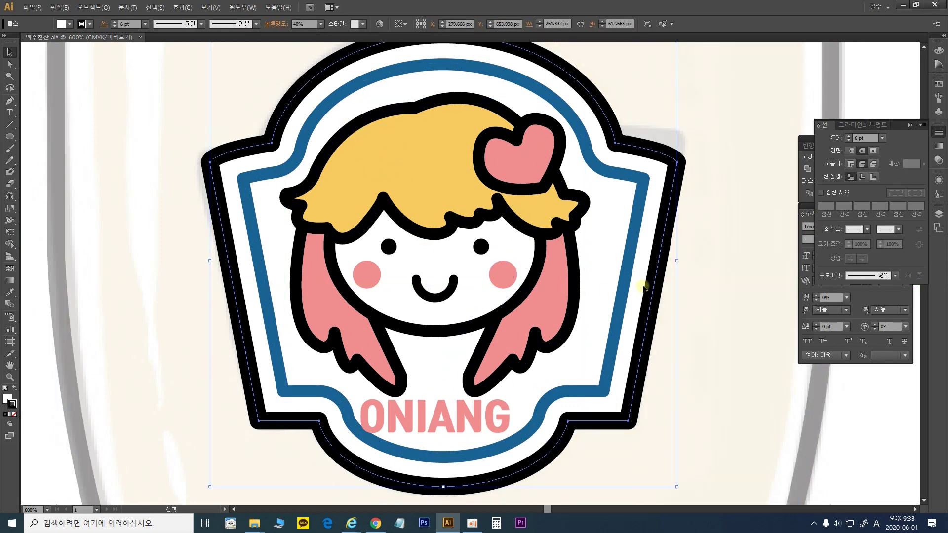
{"action": "left_click", "coordinate": [564, 240], "text": "shift"}
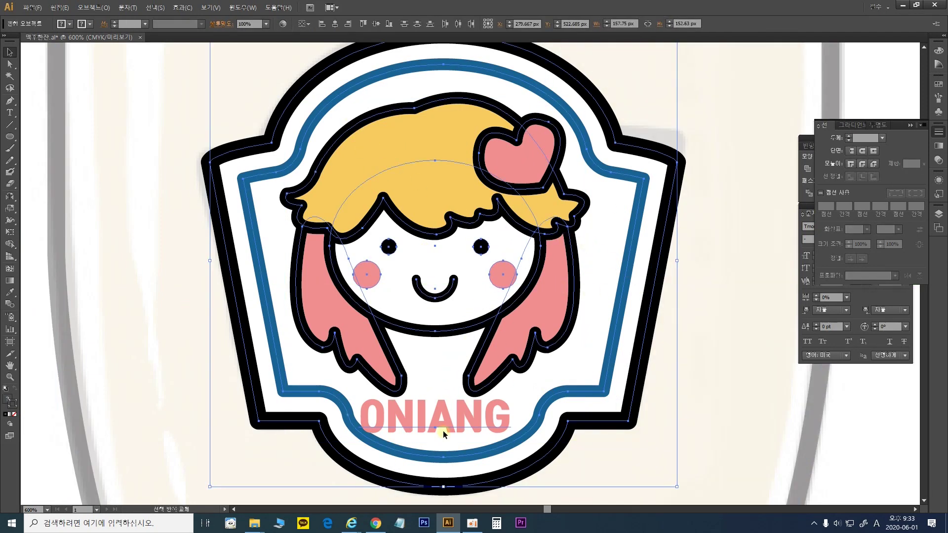
{"action": "left_click", "coordinate": [336, 25]}
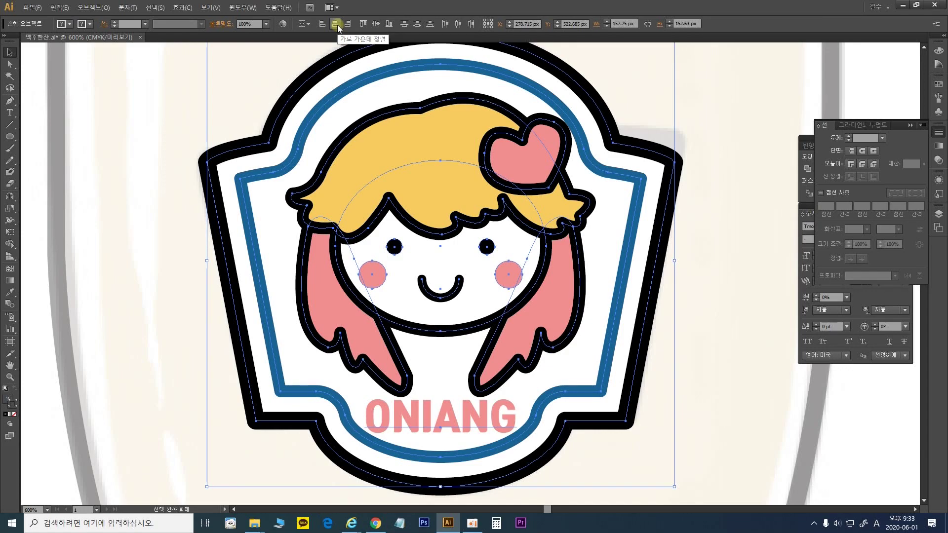
{"action": "key", "text": "ctrl+minus"}
{"action": "key", "text": "ctrl+minus"}
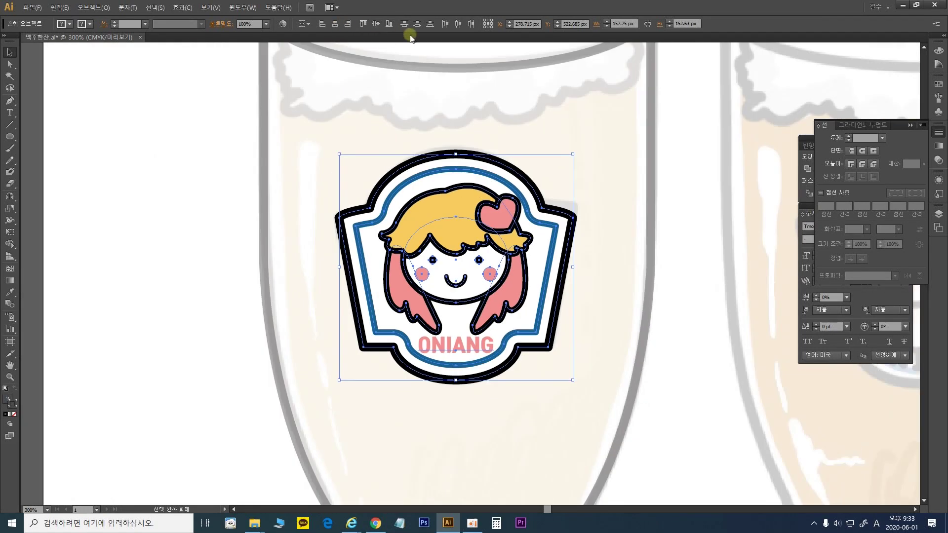
{"action": "left_click", "coordinate": [462, 93]}
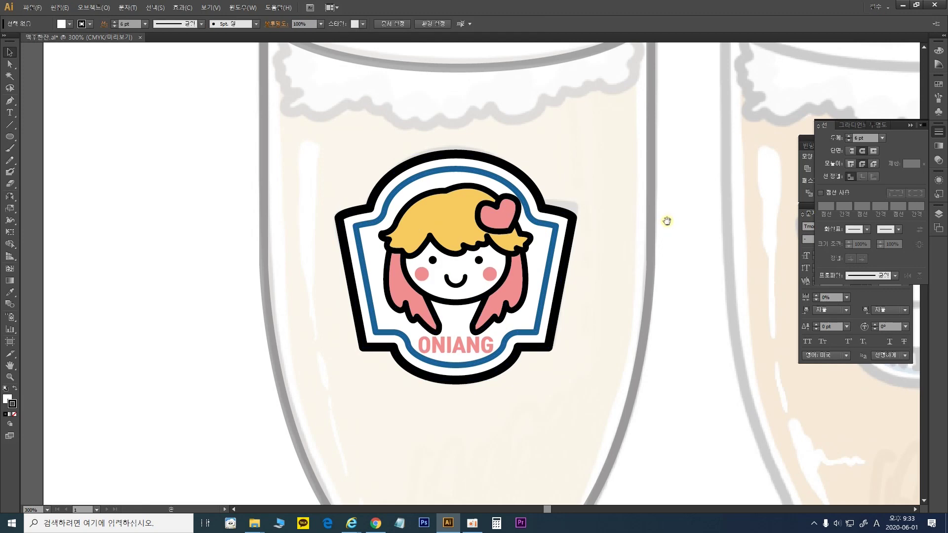
Set the opacity of the glass body and its rim ellipse to 100%.
{"action": "scroll", "coordinate": [666, 220], "scroll_direction": "up", "scroll_amount": 5}
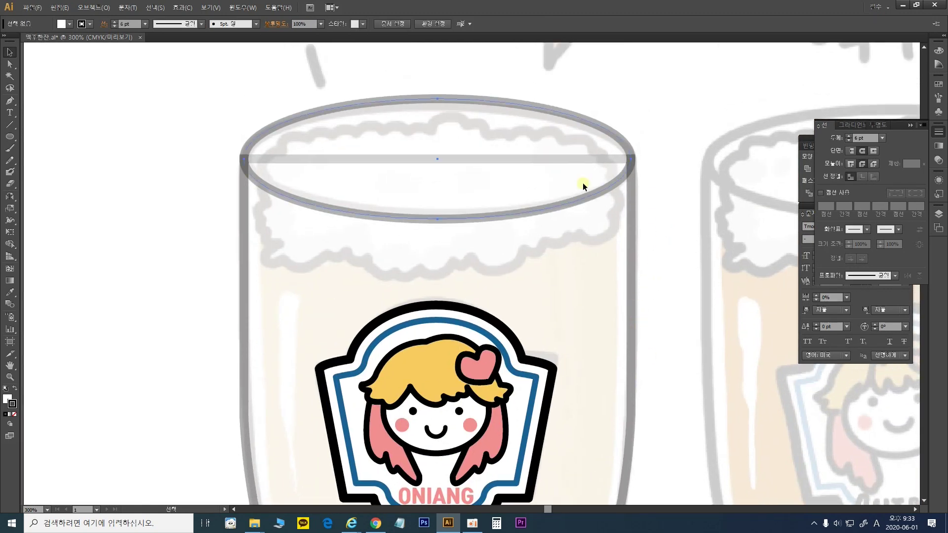
{"action": "left_click", "coordinate": [583, 185]}
{"action": "left_click", "coordinate": [629, 230], "text": "shift"}
{"action": "left_click_drag", "start_coordinate": [663, 243], "coordinate": [687, 72]}
{"action": "scroll", "coordinate": [656, 249], "scroll_direction": "down", "scroll_amount": 18}
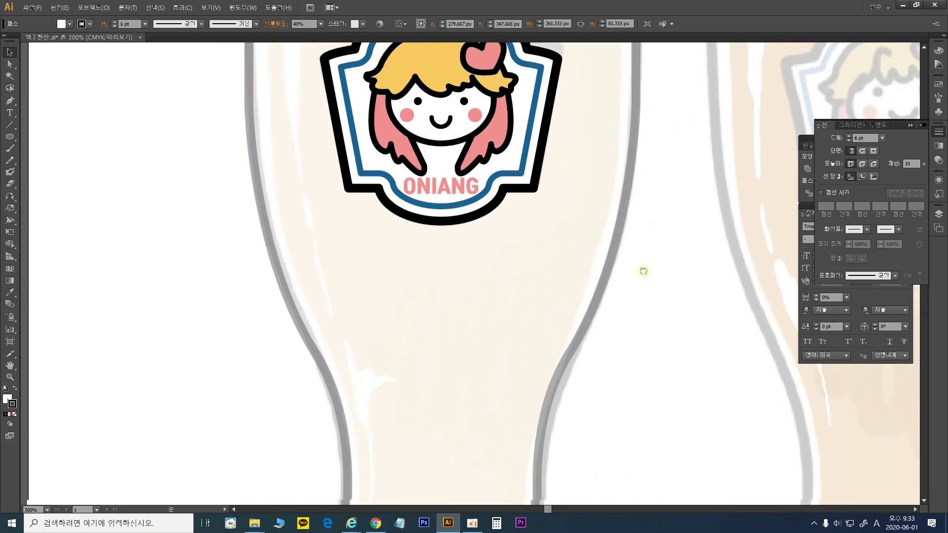
{"action": "scroll", "coordinate": [634, 169], "scroll_direction": "up", "scroll_amount": 20}
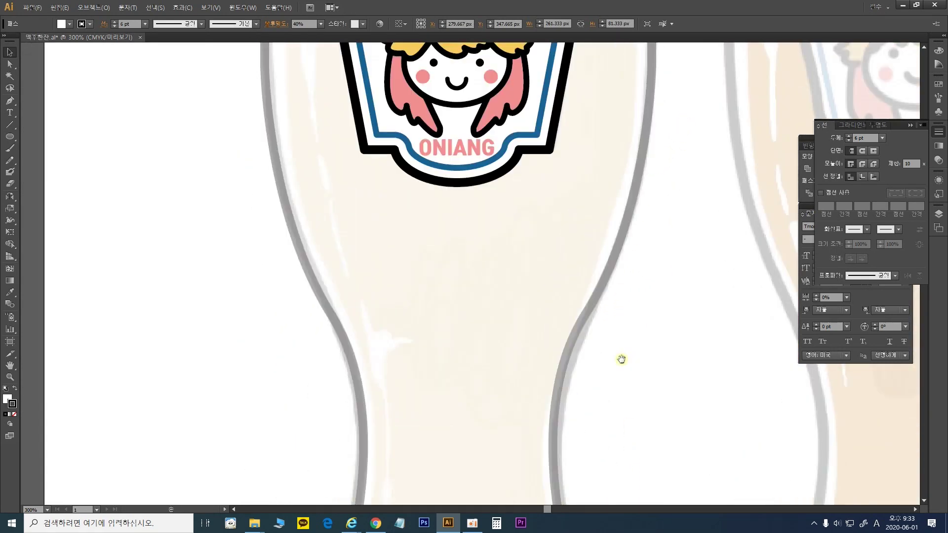
{"action": "left_click_drag", "start_coordinate": [666, 154], "coordinate": [563, 92]}
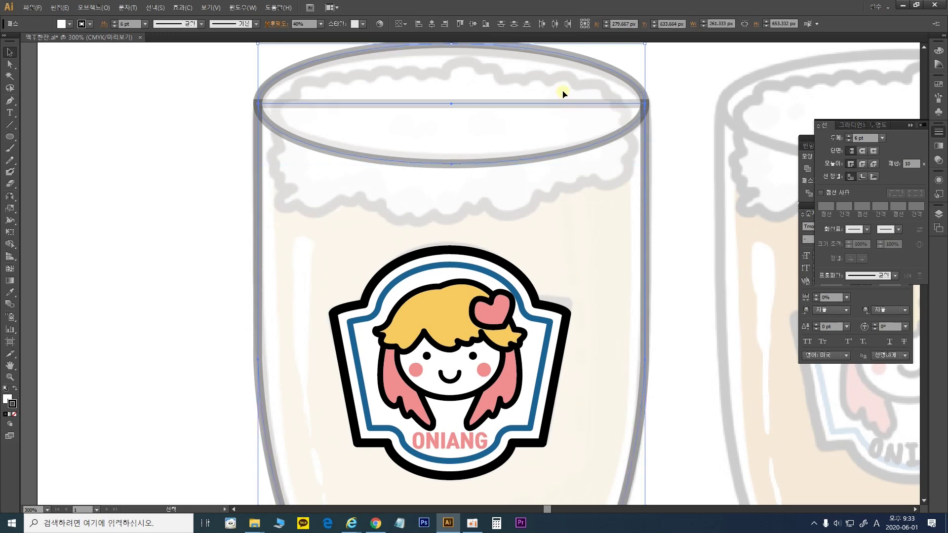
{"action": "left_click", "coordinate": [322, 23]}
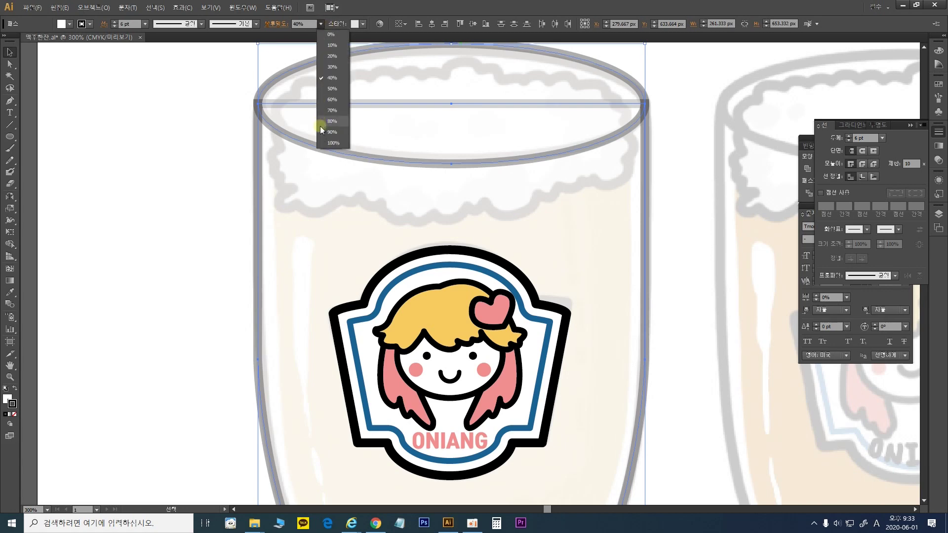
{"action": "left_click", "coordinate": [331, 143]}
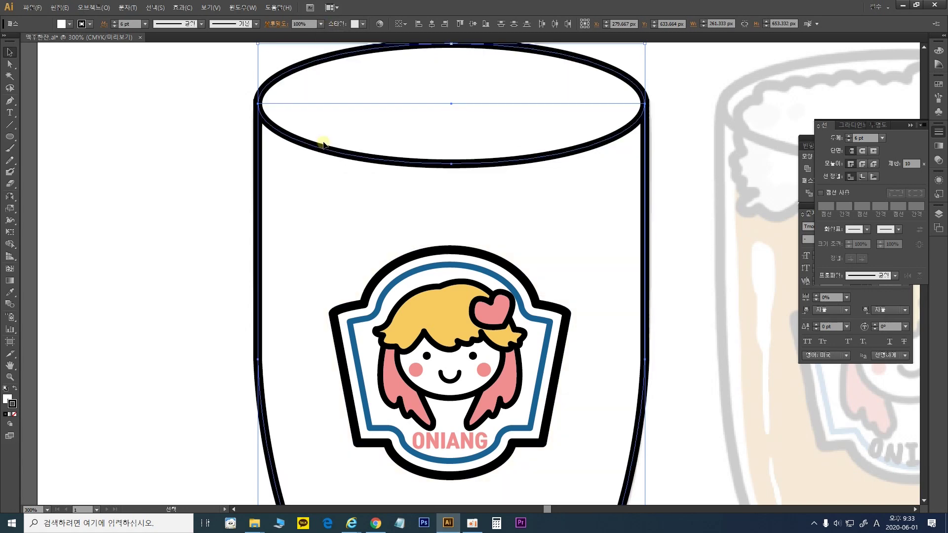
{"action": "left_click", "coordinate": [668, 168]}
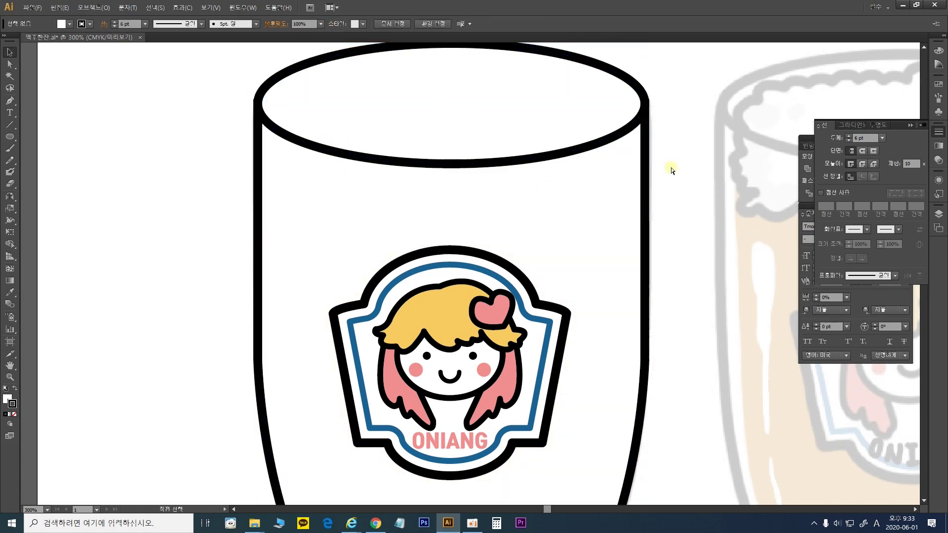
Offset the glass body's path inward to create an inset beer shape about 235 px wide.
{"action": "key", "text": "ctrl+minus"}
{"action": "key", "text": "ctrl+minus"}
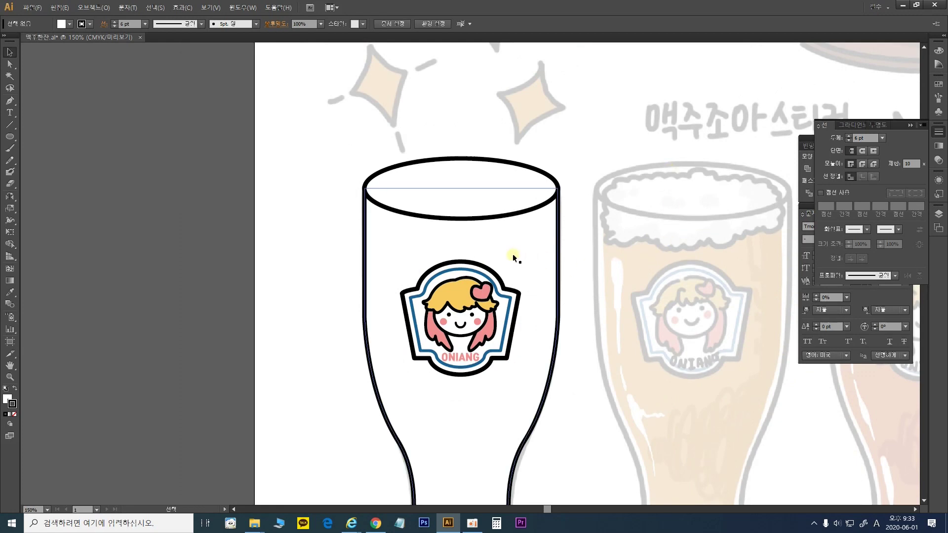
{"action": "key", "text": "space"}
{"action": "left_click_drag", "start_coordinate": [577, 353], "coordinate": [567, 253]}
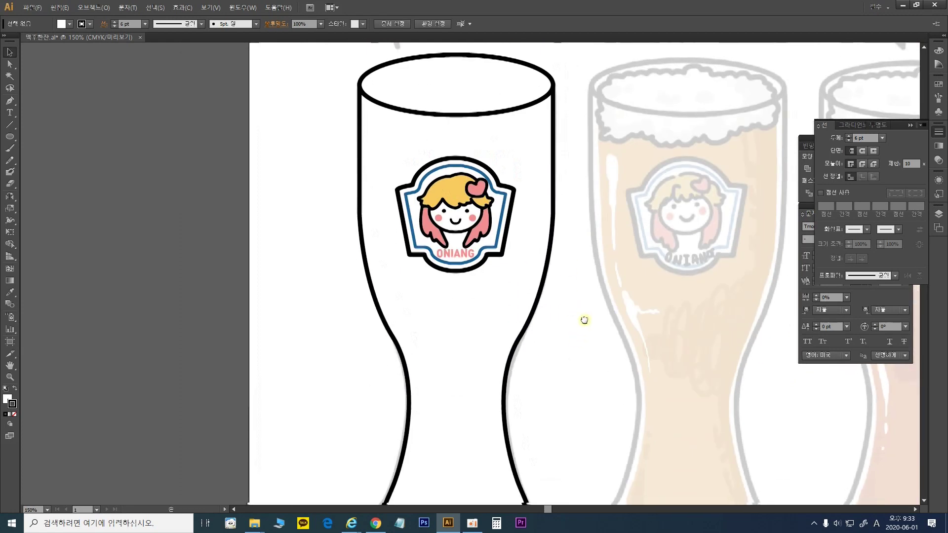
{"action": "left_click_drag", "start_coordinate": [582, 322], "coordinate": [562, 324]}
{"action": "left_click_drag", "start_coordinate": [531, 226], "coordinate": [520, 265]}
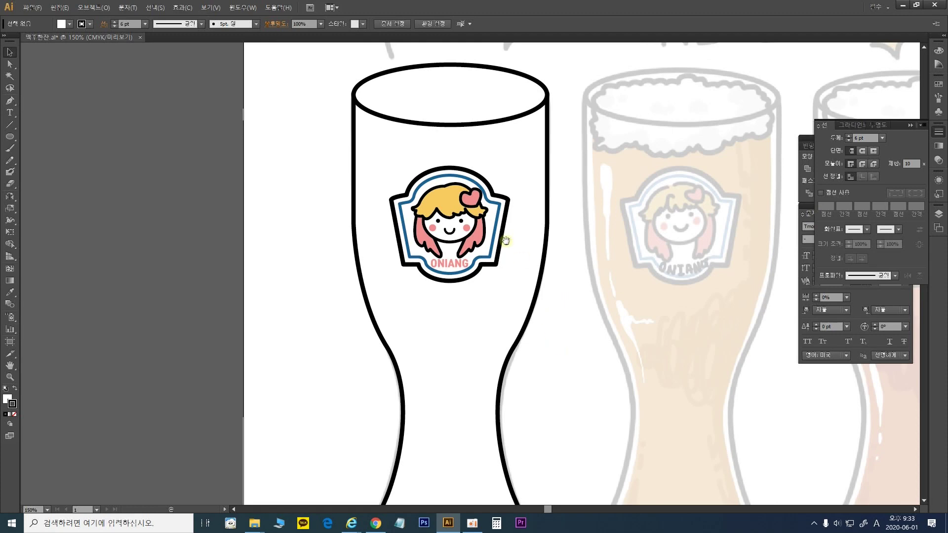
{"action": "left_click_drag", "start_coordinate": [493, 229], "coordinate": [489, 266]}
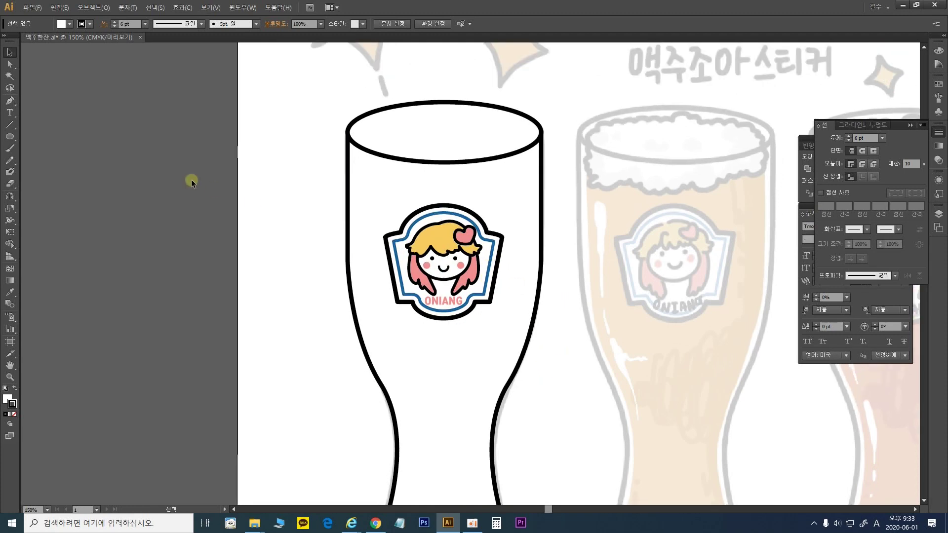
{"action": "left_click", "coordinate": [530, 174]}
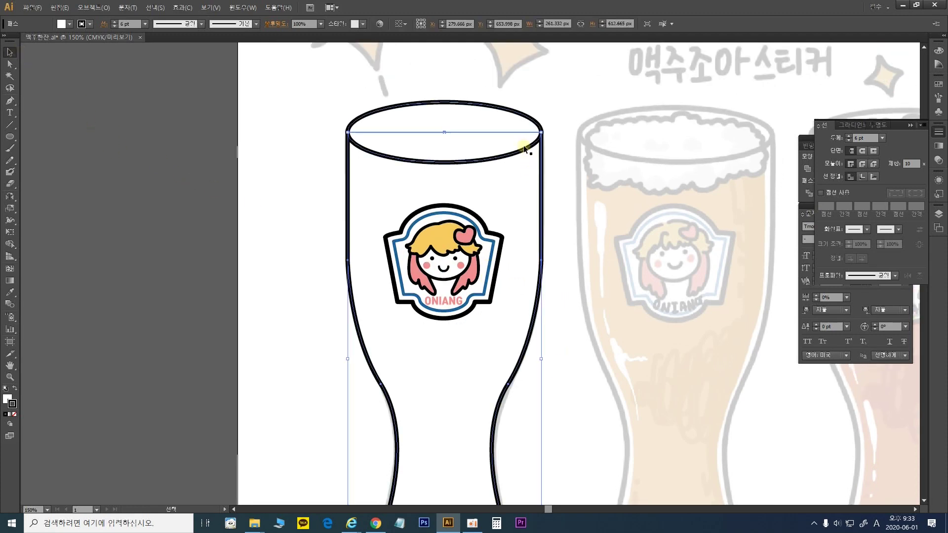
{"action": "left_click", "coordinate": [511, 120], "text": "shift"}
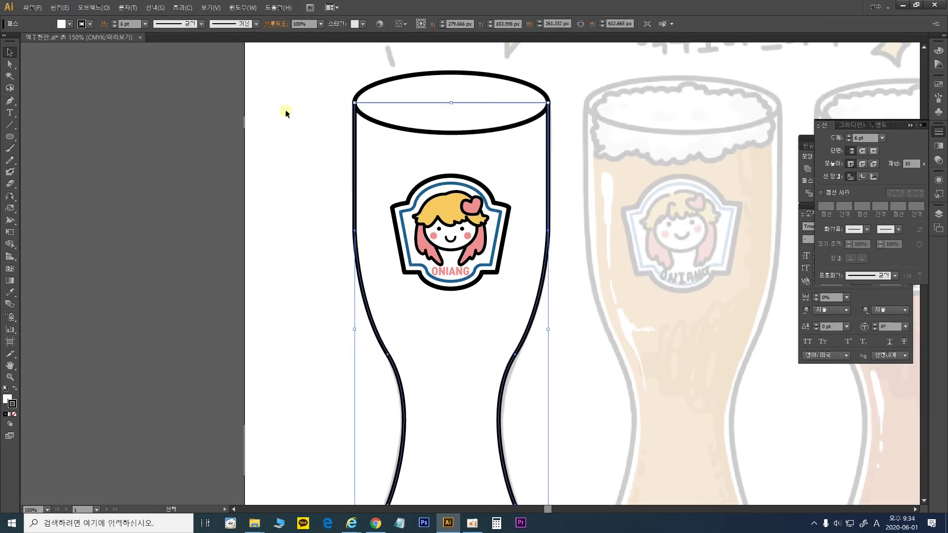
{"action": "left_click", "coordinate": [93, 8]}
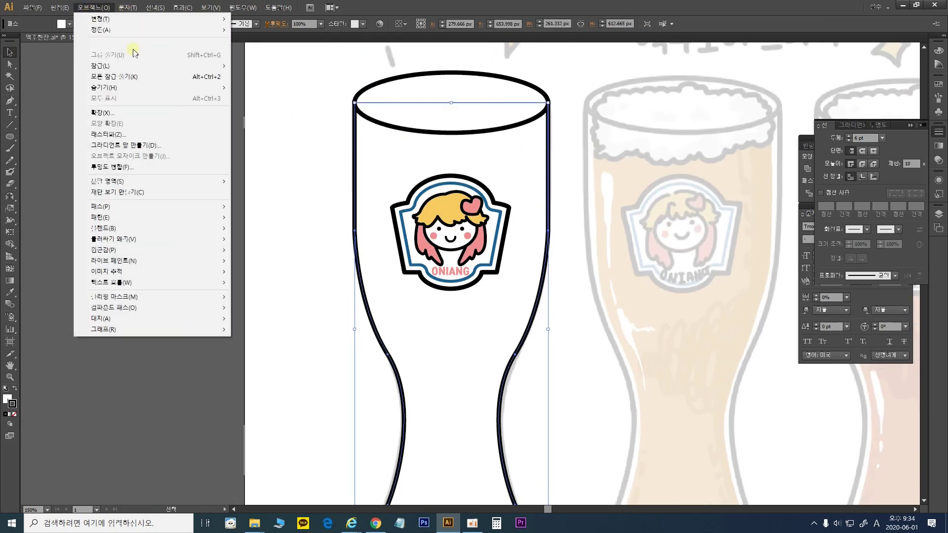
{"action": "mouse_move", "coordinate": [168, 205]}
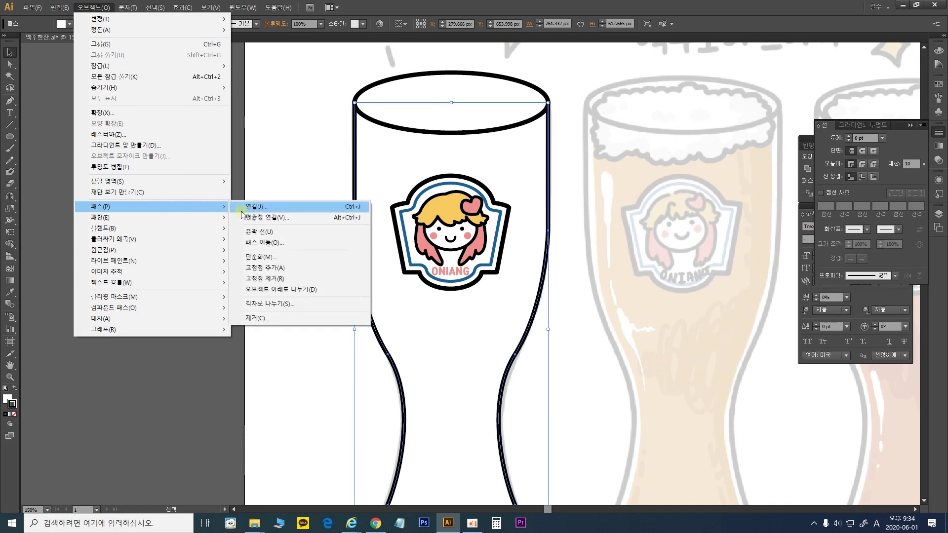
{"action": "left_click", "coordinate": [286, 243]}
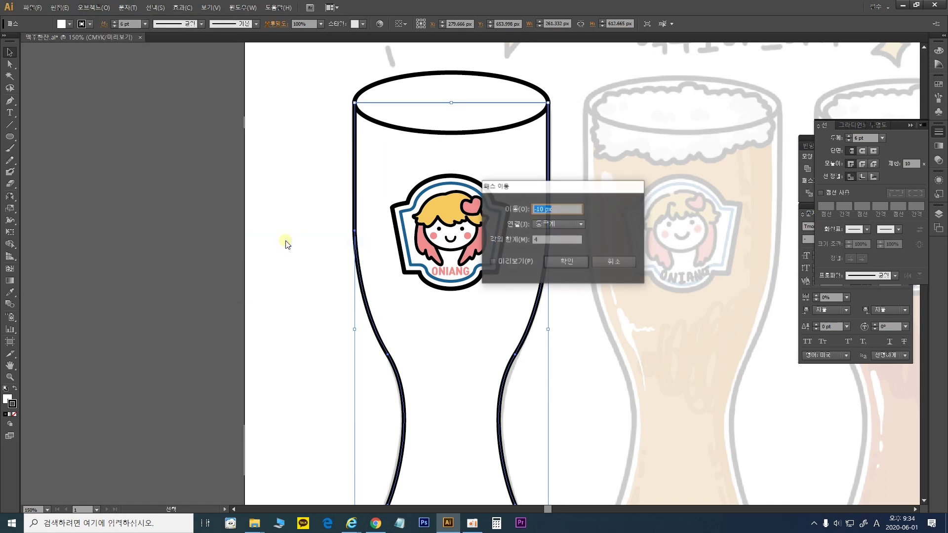
{"action": "left_click", "coordinate": [514, 262]}
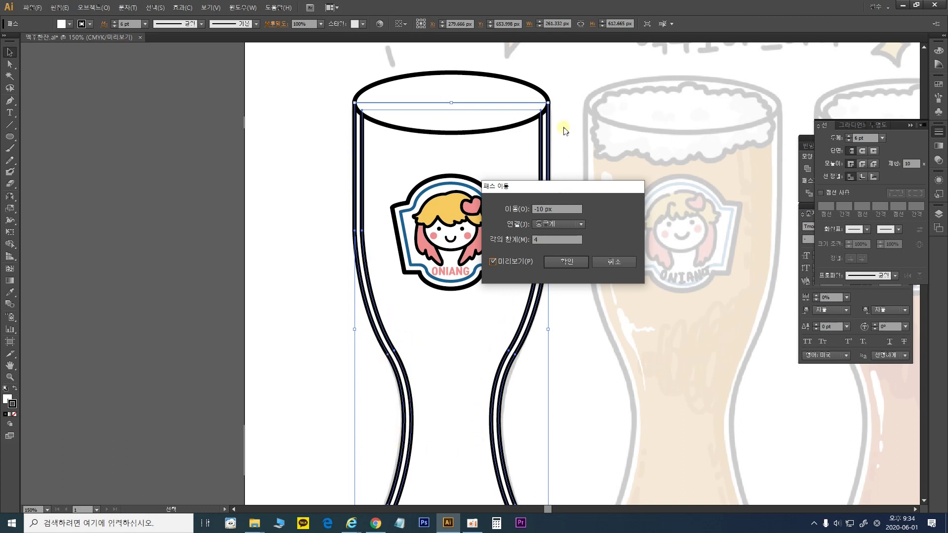
{"action": "left_click", "coordinate": [540, 209]}
{"action": "key", "text": "Return"}
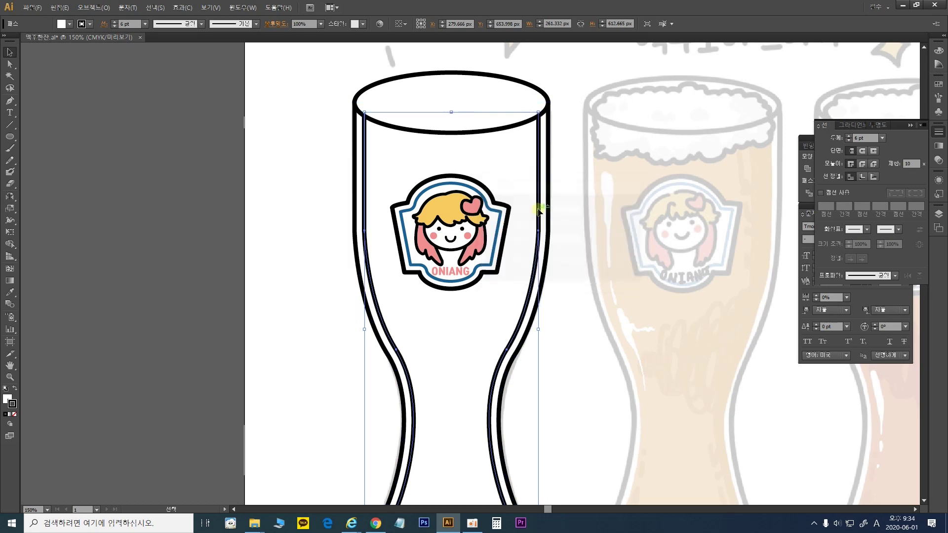
Remove the inset shape's stroke and fill it with light yellow, about H 43°, S 45%, B 100%.
{"action": "scroll", "coordinate": [561, 230], "scroll_direction": "down", "scroll_amount": 3}
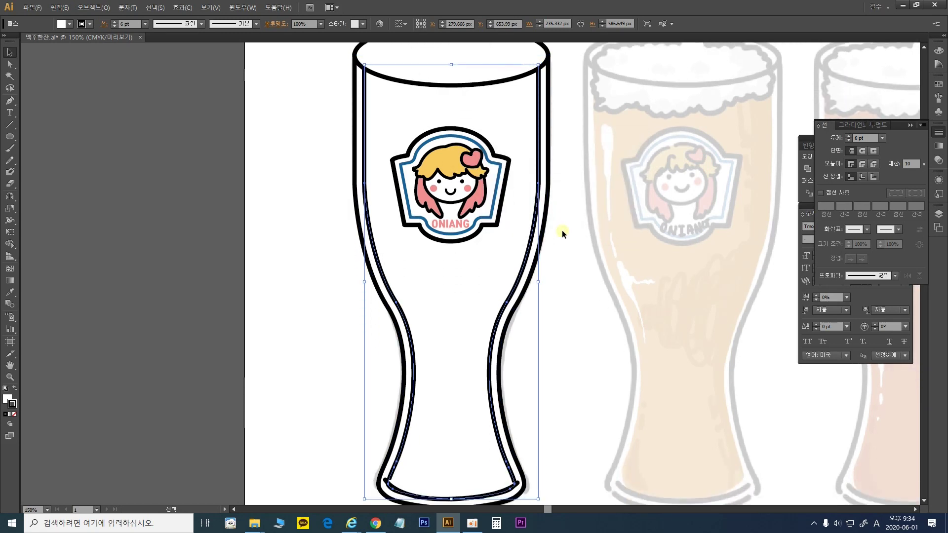
{"action": "scroll", "coordinate": [448, 318], "scroll_direction": "up", "scroll_amount": 10}
{"action": "scroll", "coordinate": [454, 296], "scroll_direction": "down", "scroll_amount": 11}
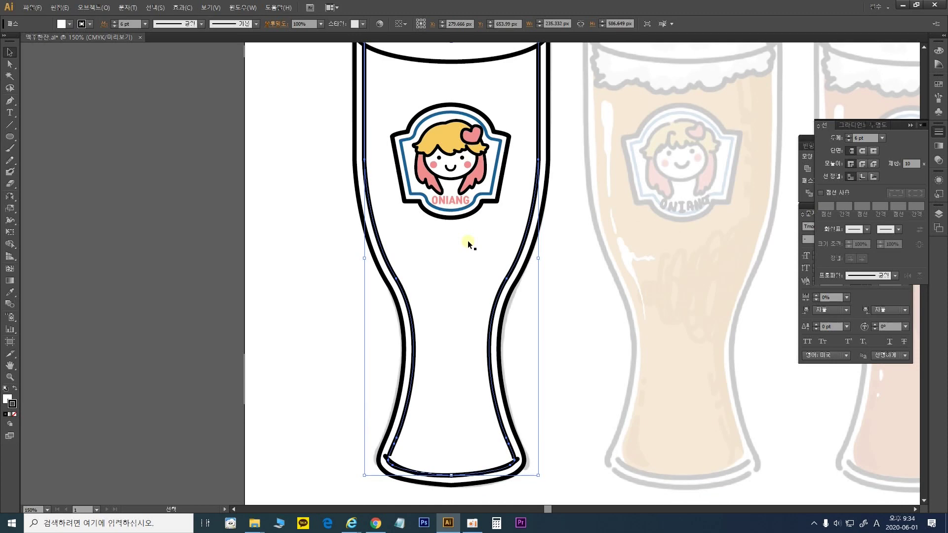
{"action": "scroll", "coordinate": [469, 242], "scroll_direction": "up", "scroll_amount": 2}
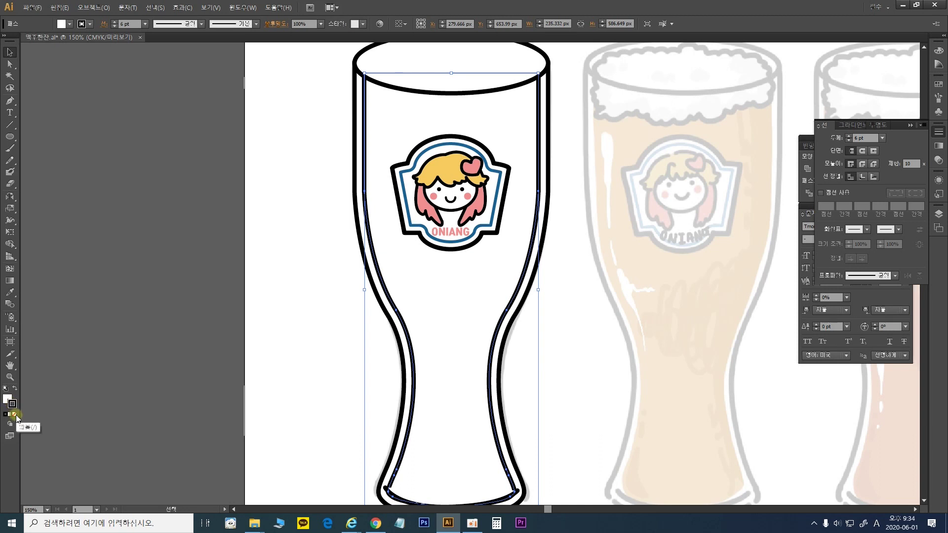
{"action": "left_click", "coordinate": [15, 415]}
{"action": "double_click", "coordinate": [7, 400]}
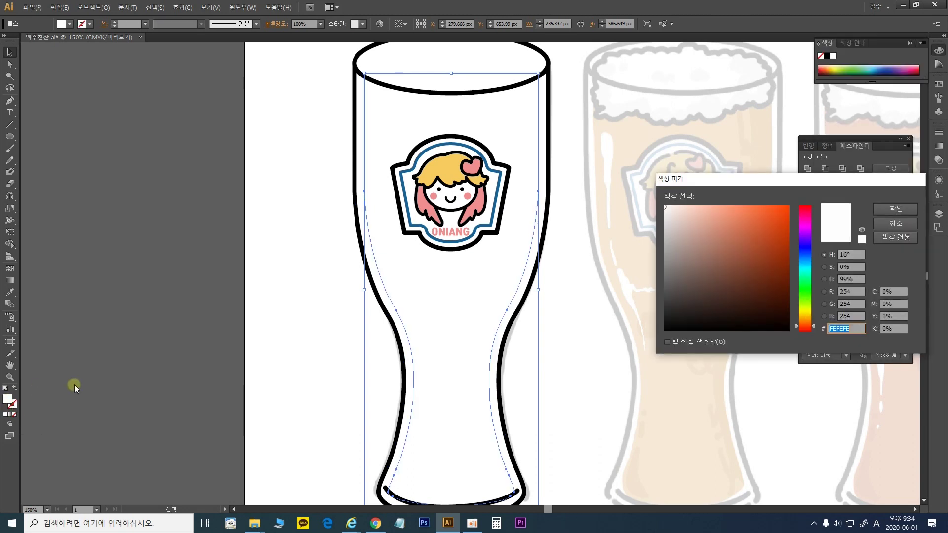
{"action": "left_click_drag", "start_coordinate": [800, 326], "coordinate": [805, 316]}
{"action": "left_click", "coordinate": [714, 206]}
{"action": "left_click_drag", "start_coordinate": [749, 220], "coordinate": [725, 201]}
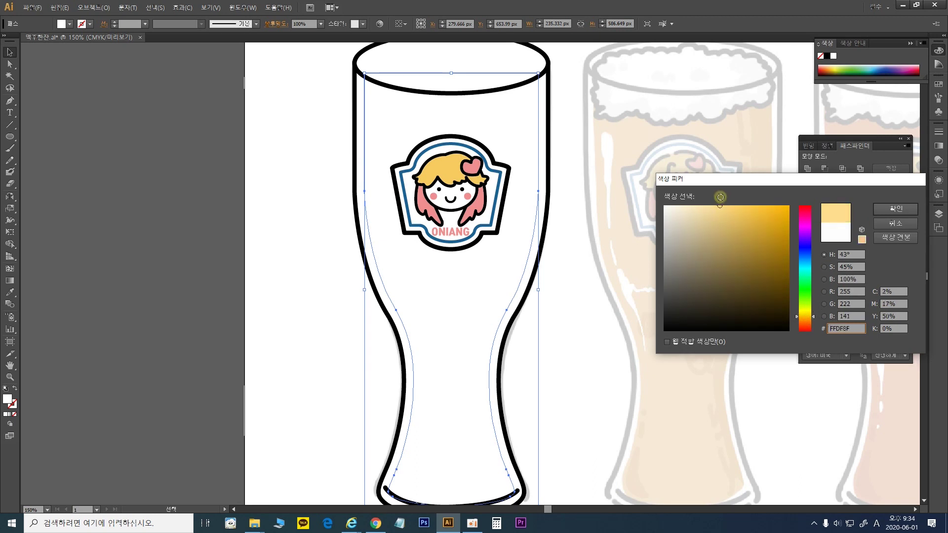
{"action": "left_click", "coordinate": [887, 208]}
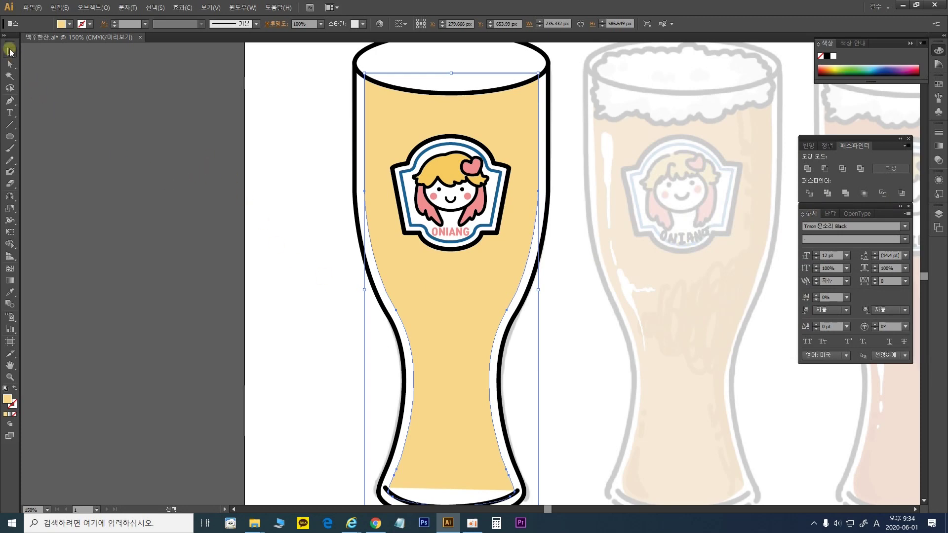
Remove the fill from the inner curve at the glass base, keeping its black stroke.
{"action": "left_click", "coordinate": [211, 148]}
{"action": "scroll", "coordinate": [413, 279], "scroll_direction": "down", "scroll_amount": 1}
{"action": "left_click", "coordinate": [468, 458]}
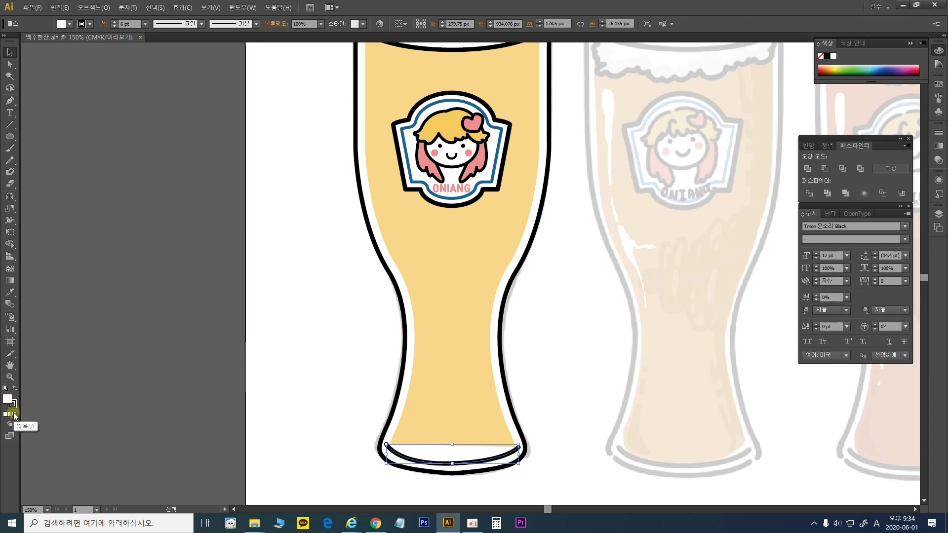
{"action": "left_click", "coordinate": [14, 414]}
{"action": "left_click", "coordinate": [371, 374]}
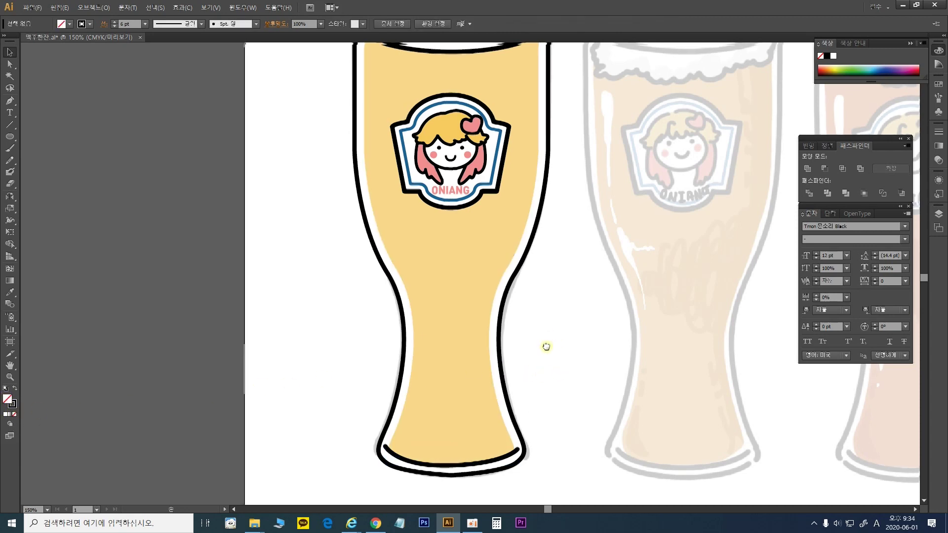
{"action": "scroll", "coordinate": [546, 345], "scroll_direction": "up", "scroll_amount": 2}
{"action": "left_click", "coordinate": [411, 119]}
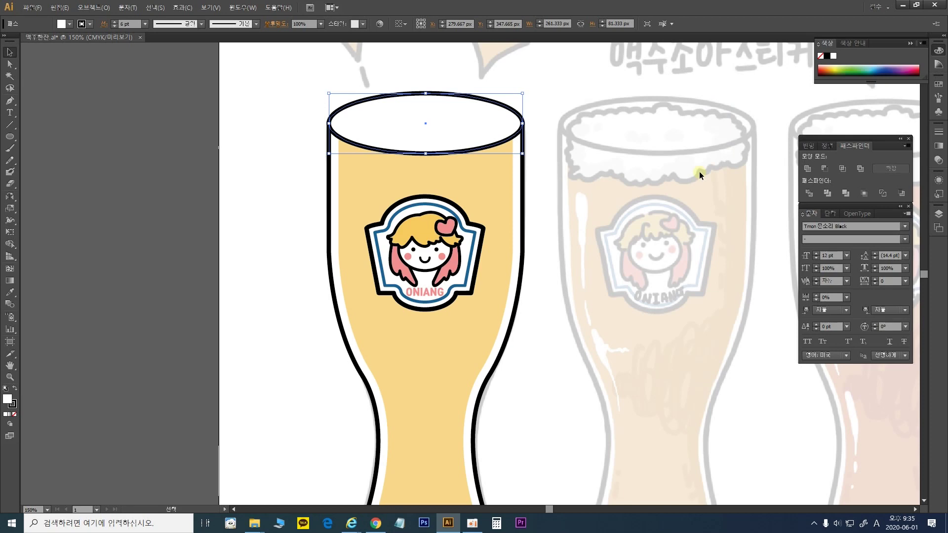
{"action": "key", "text": "ctrl+plus"}
{"action": "left_click_drag", "start_coordinate": [689, 187], "coordinate": [626, 272]}
{"action": "left_click", "coordinate": [529, 179]}
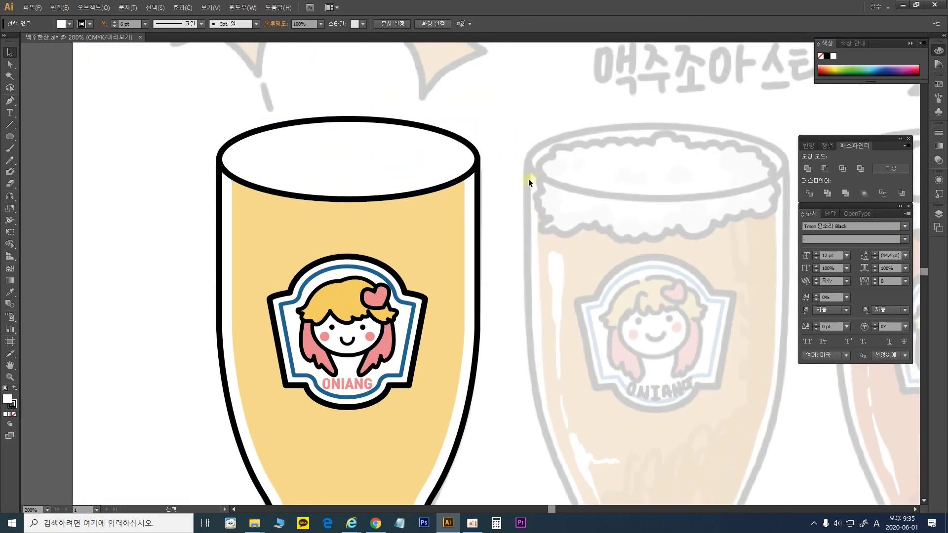
{"action": "left_click", "coordinate": [10, 102]}
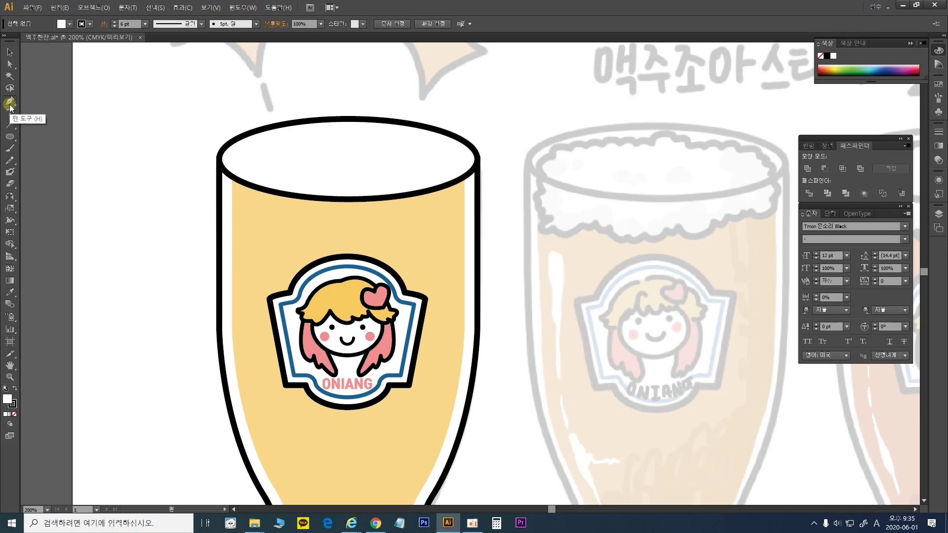
{"action": "key", "text": "ctrl+plus"}
{"action": "key", "text": "ctrl+plus"}
{"action": "left_click_drag", "start_coordinate": [514, 195], "coordinate": [276, 303]}
{"action": "left_click", "coordinate": [500, 157]}
{"action": "mouse_move", "coordinate": [475, 155]}
{"action": "left_mouse_down"}
{"action": "mouse_move", "coordinate": [462, 175]}
{"action": "mouse_move", "coordinate": [436, 166]}
{"action": "left_mouse_up"}
{"action": "key", "text": "ctrl+z"}
{"action": "key", "text": "ctrl+z"}
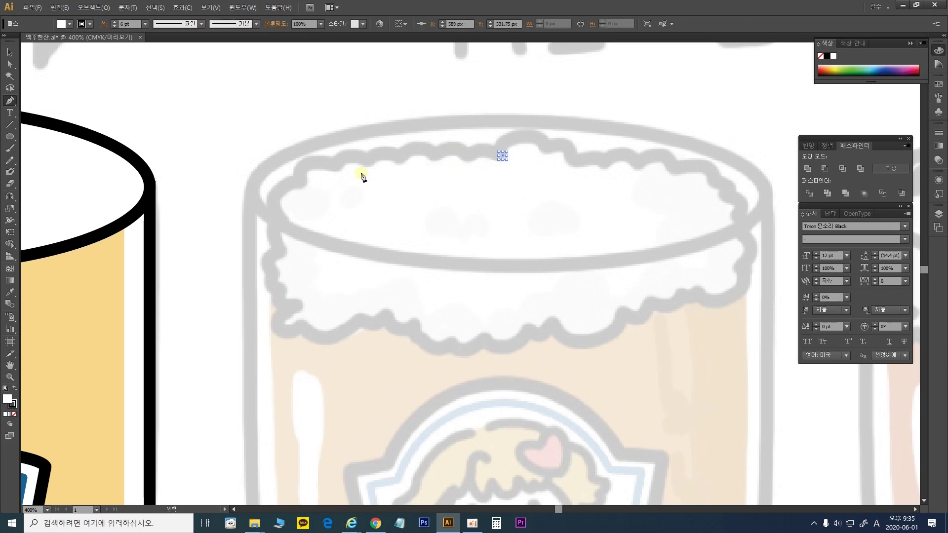
{"action": "key", "text": "ctrl+z"}
Draw overlapping white circles of varied sizes with 6 pt black strokes around the reference foam's edge, forming a ring about 254 by 114 px.
{"action": "left_click", "coordinate": [9, 136]}
{"action": "left_click_drag", "start_coordinate": [504, 132], "coordinate": [548, 177]}
{"action": "left_click_drag", "start_coordinate": [467, 144], "coordinate": [517, 189]}
{"action": "left_click_drag", "start_coordinate": [429, 139], "coordinate": [479, 189]}
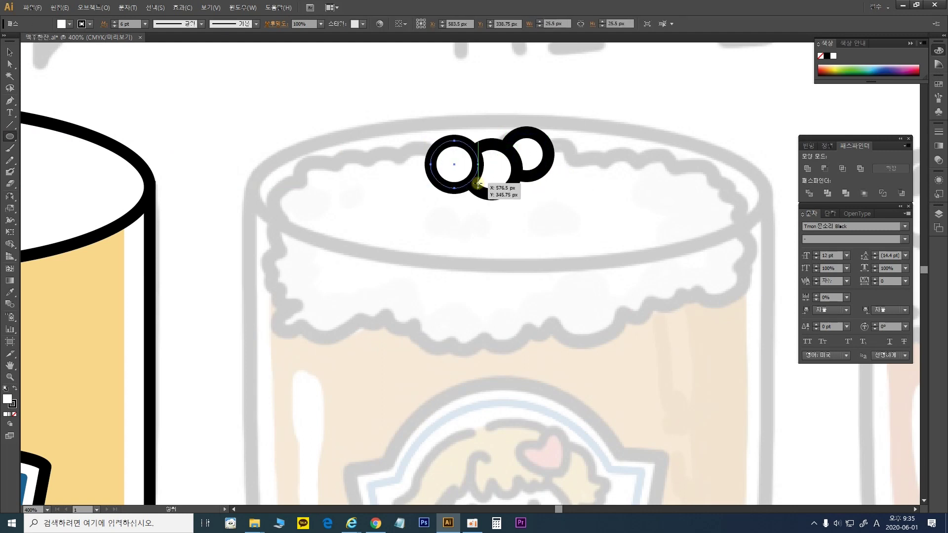
{"action": "left_click_drag", "start_coordinate": [395, 149], "coordinate": [451, 203]}
{"action": "mouse_move", "coordinate": [318, 141]}
{"action": "left_mouse_down"}
{"action": "mouse_move", "coordinate": [385, 195]}
{"action": "mouse_move", "coordinate": [384, 207]}
{"action": "left_mouse_up"}
{"action": "left_click_drag", "start_coordinate": [374, 147], "coordinate": [421, 194]}
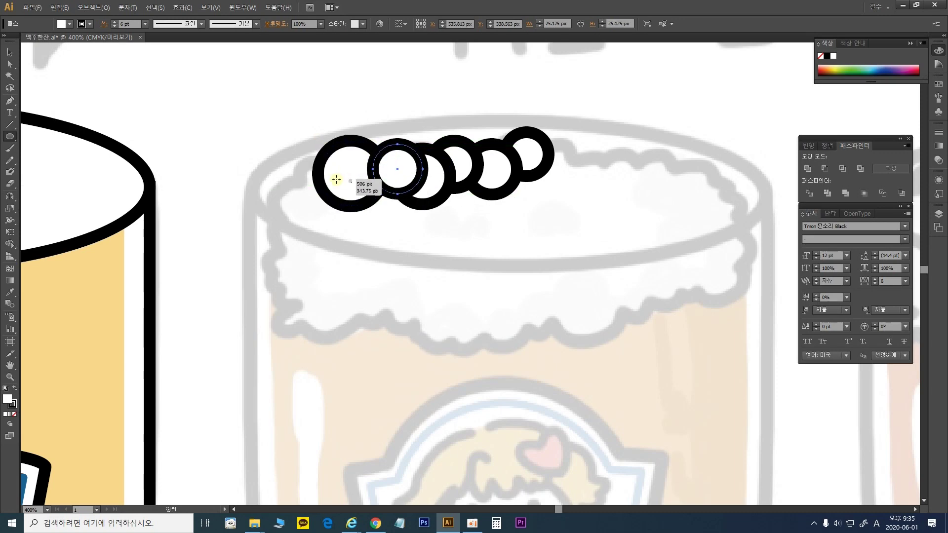
{"action": "left_click_drag", "start_coordinate": [288, 164], "coordinate": [340, 204]}
{"action": "mouse_move", "coordinate": [267, 188]}
{"action": "left_mouse_down"}
{"action": "mouse_move", "coordinate": [325, 227]}
{"action": "mouse_move", "coordinate": [278, 242]}
{"action": "mouse_move", "coordinate": [321, 281]}
{"action": "left_mouse_up"}
{"action": "mouse_move", "coordinate": [258, 264]}
{"action": "left_mouse_down"}
{"action": "mouse_move", "coordinate": [306, 292]}
{"action": "mouse_move", "coordinate": [303, 309]}
{"action": "mouse_move", "coordinate": [285, 301]}
{"action": "mouse_move", "coordinate": [318, 330]}
{"action": "mouse_move", "coordinate": [381, 335]}
{"action": "mouse_move", "coordinate": [371, 321]}
{"action": "mouse_move", "coordinate": [364, 348]}
{"action": "left_mouse_up"}
{"action": "left_click_drag", "start_coordinate": [412, 324], "coordinate": [492, 348]}
{"action": "left_click_drag", "start_coordinate": [515, 306], "coordinate": [548, 340]}
{"action": "left_click_drag", "start_coordinate": [563, 305], "coordinate": [585, 327]}
{"action": "left_click_drag", "start_coordinate": [593, 306], "coordinate": [636, 352]}
{"action": "left_click_drag", "start_coordinate": [606, 288], "coordinate": [652, 314]}
{"action": "left_click_drag", "start_coordinate": [636, 257], "coordinate": [683, 309]}
{"action": "left_click_drag", "start_coordinate": [680, 252], "coordinate": [735, 308]}
{"action": "left_click_drag", "start_coordinate": [714, 223], "coordinate": [754, 263]}
{"action": "left_click_drag", "start_coordinate": [711, 193], "coordinate": [757, 240]}
{"action": "left_click_drag", "start_coordinate": [691, 165], "coordinate": [740, 212]}
{"action": "left_click_drag", "start_coordinate": [643, 151], "coordinate": [705, 202]}
{"action": "left_click_drag", "start_coordinate": [606, 149], "coordinate": [638, 179]}
{"action": "mouse_move", "coordinate": [554, 141]}
{"action": "left_mouse_down"}
{"action": "mouse_move", "coordinate": [613, 191]}
{"action": "mouse_move", "coordinate": [584, 185]}
{"action": "left_mouse_up"}
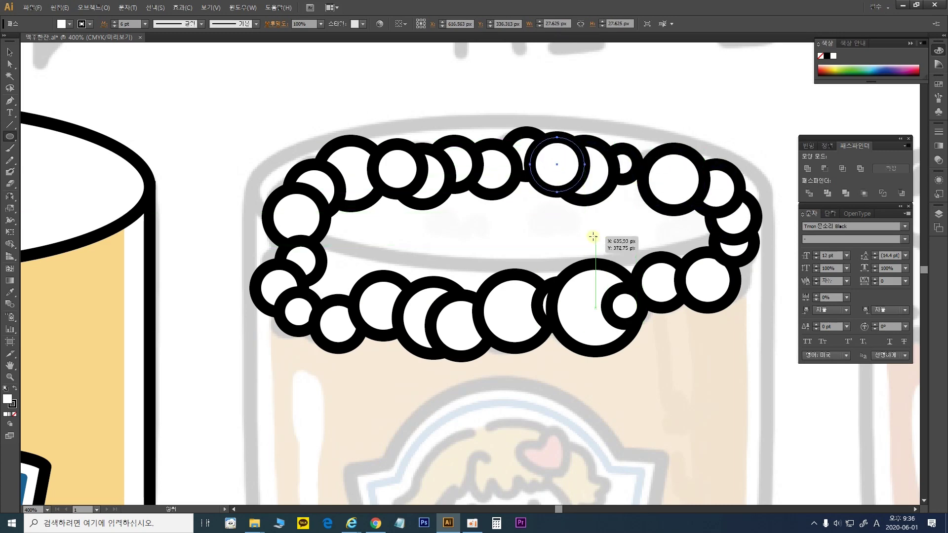
{"action": "left_click_drag", "start_coordinate": [625, 295], "coordinate": [665, 335]}
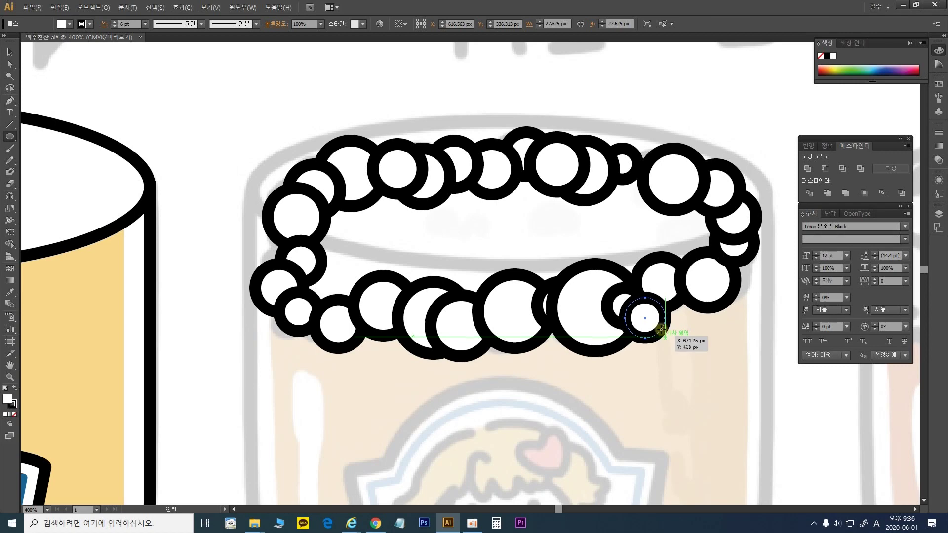
Select all the foam circles and unite them into one ring shape.
{"action": "left_click", "coordinate": [8, 53]}
{"action": "left_click_drag", "start_coordinate": [243, 103], "coordinate": [790, 390]}
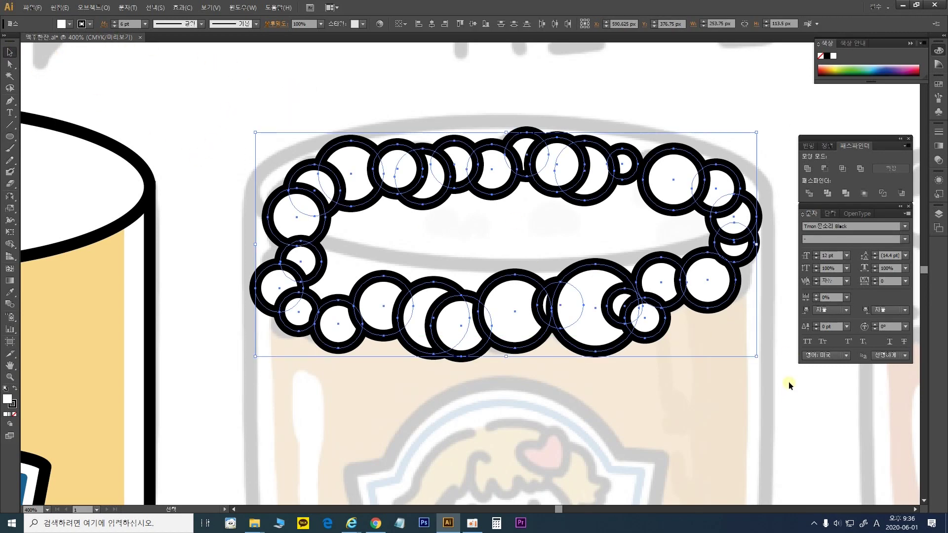
{"action": "left_click", "coordinate": [807, 168]}
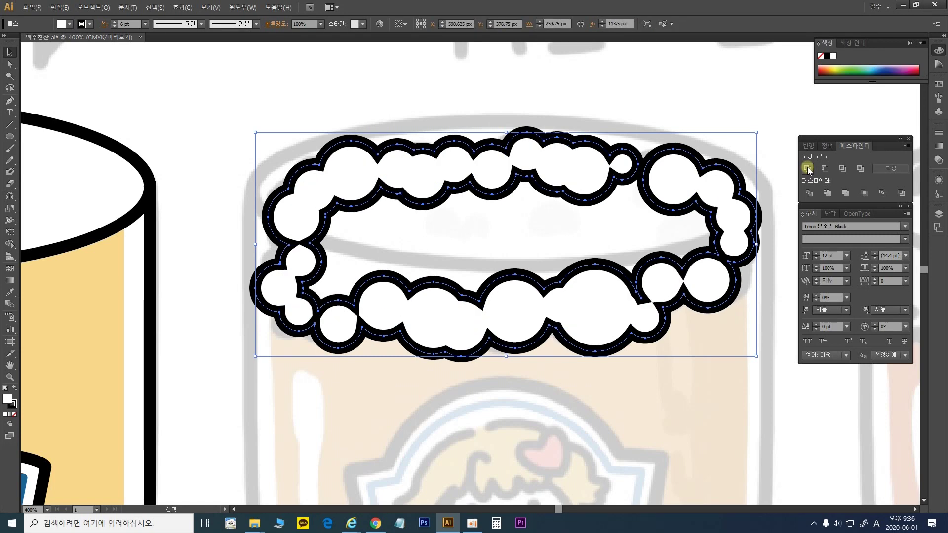
Cover the open middle of the foam ring with larger overlapping white circles of varied sizes.
{"action": "key", "text": "l"}
{"action": "left_click_drag", "start_coordinate": [612, 161], "coordinate": [691, 240]}
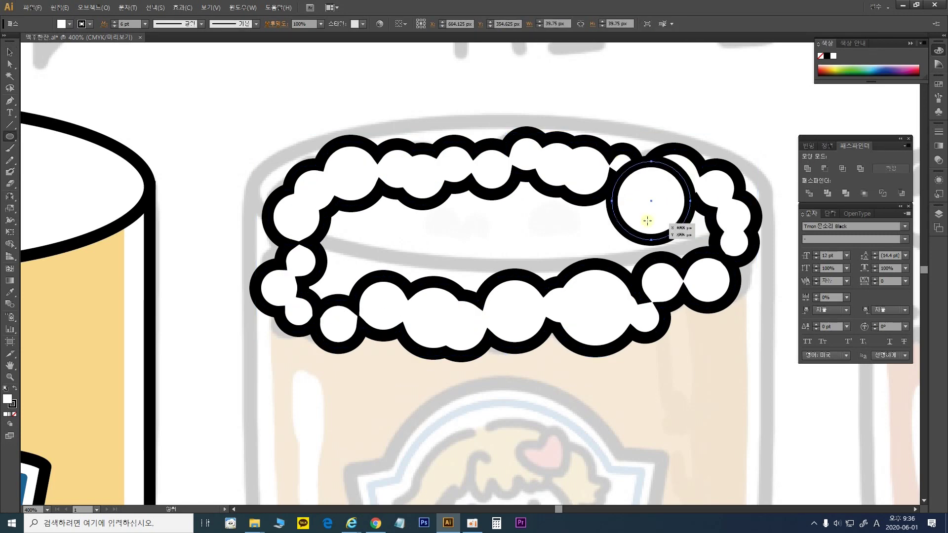
{"action": "left_click_drag", "start_coordinate": [557, 173], "coordinate": [641, 257]}
{"action": "mouse_move", "coordinate": [603, 196]}
{"action": "left_mouse_down"}
{"action": "mouse_move", "coordinate": [701, 305]}
{"action": "mouse_move", "coordinate": [713, 306]}
{"action": "left_mouse_up"}
{"action": "left_click_drag", "start_coordinate": [647, 172], "coordinate": [736, 261]}
{"action": "left_click_drag", "start_coordinate": [691, 216], "coordinate": [745, 271]}
{"action": "mouse_move", "coordinate": [472, 179]}
{"action": "left_mouse_down"}
{"action": "mouse_move", "coordinate": [592, 286]}
{"action": "mouse_move", "coordinate": [591, 297]}
{"action": "left_mouse_up"}
{"action": "mouse_move", "coordinate": [423, 180]}
{"action": "left_mouse_down"}
{"action": "mouse_move", "coordinate": [540, 284]}
{"action": "mouse_move", "coordinate": [544, 300]}
{"action": "mouse_move", "coordinate": [367, 179]}
{"action": "left_mouse_up"}
{"action": "left_click_drag", "start_coordinate": [413, 300], "coordinate": [301, 188]}
{"action": "left_click_drag", "start_coordinate": [351, 319], "coordinate": [289, 257]}
{"action": "left_click_drag", "start_coordinate": [413, 234], "coordinate": [344, 165]}
{"action": "mouse_move", "coordinate": [508, 215]}
{"action": "left_mouse_down"}
{"action": "mouse_move", "coordinate": [446, 154]}
{"action": "mouse_move", "coordinate": [454, 162]}
{"action": "left_mouse_up"}
Unite the foam ring and the inner circles into one cloud-like foam shape.
{"action": "left_click", "coordinate": [6, 53]}
{"action": "left_click_drag", "start_coordinate": [320, 154], "coordinate": [826, 428]}
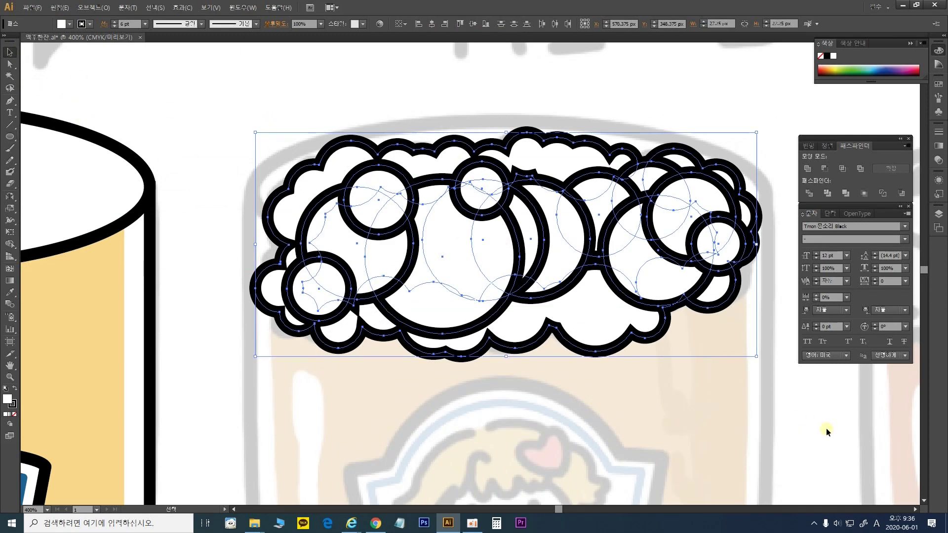
{"action": "left_click", "coordinate": [809, 169]}
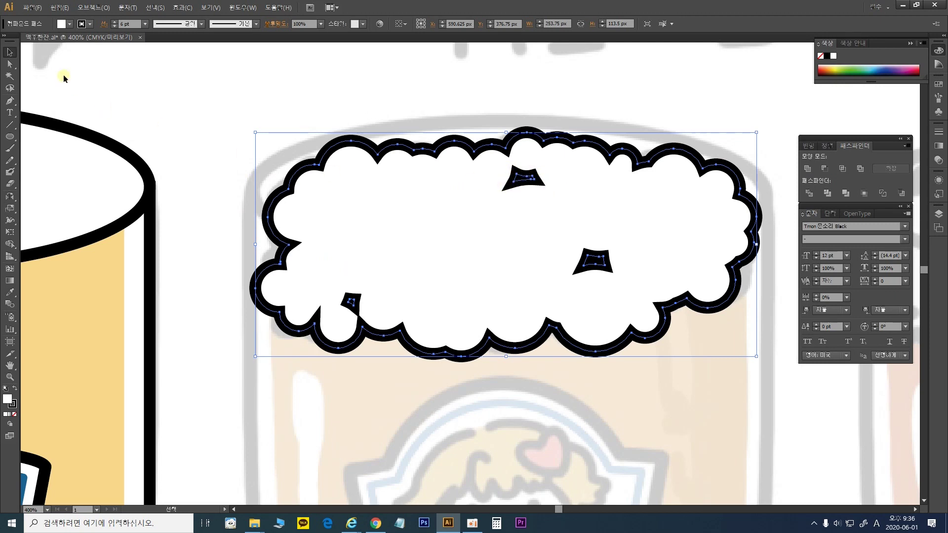
Delete the three small leftover hole paths inside the united foam cloud.
{"action": "left_click", "coordinate": [10, 63]}
{"action": "left_click", "coordinate": [519, 249]}
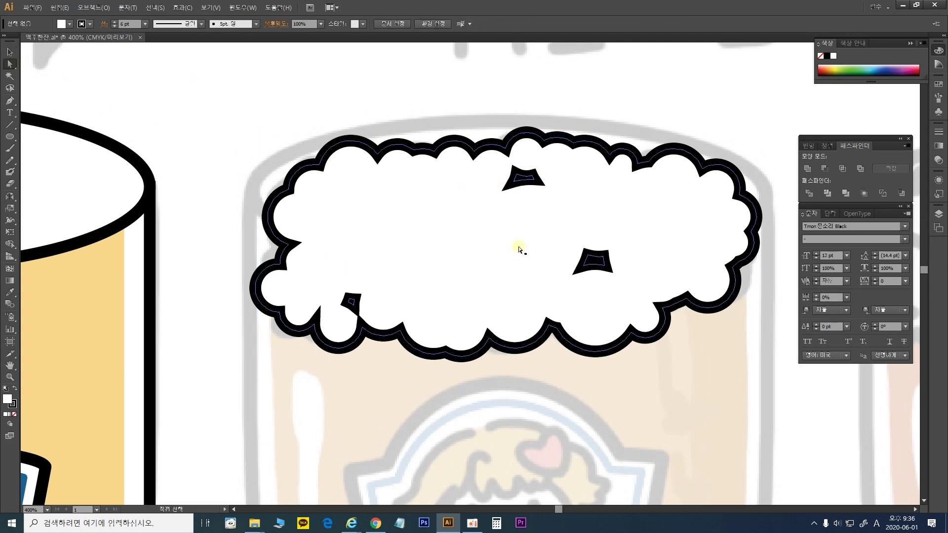
{"action": "left_click", "coordinate": [536, 182]}
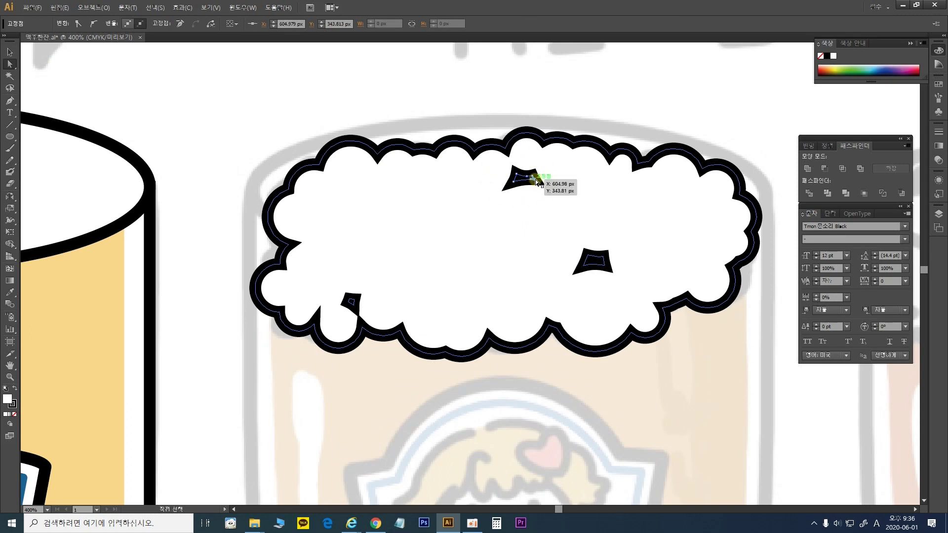
{"action": "key", "text": "Delete"}
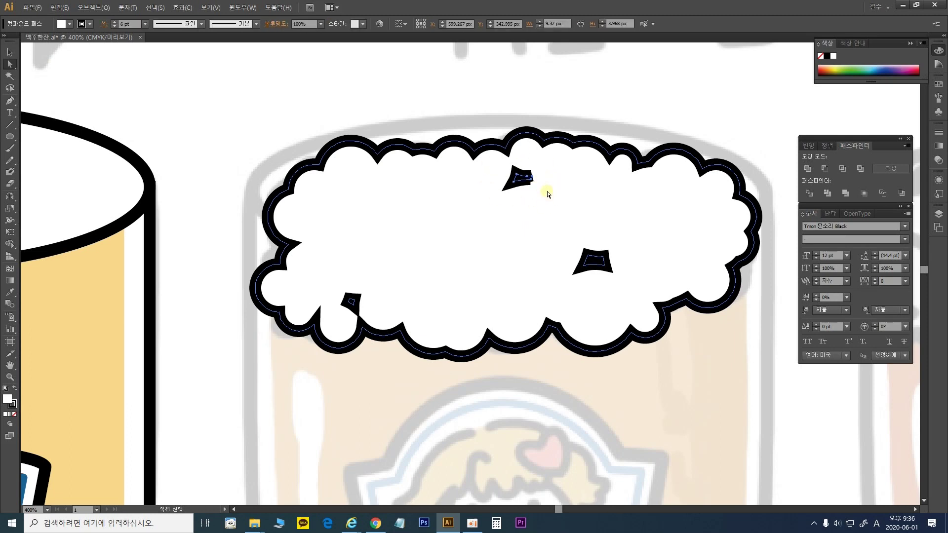
{"action": "left_click", "coordinate": [590, 254]}
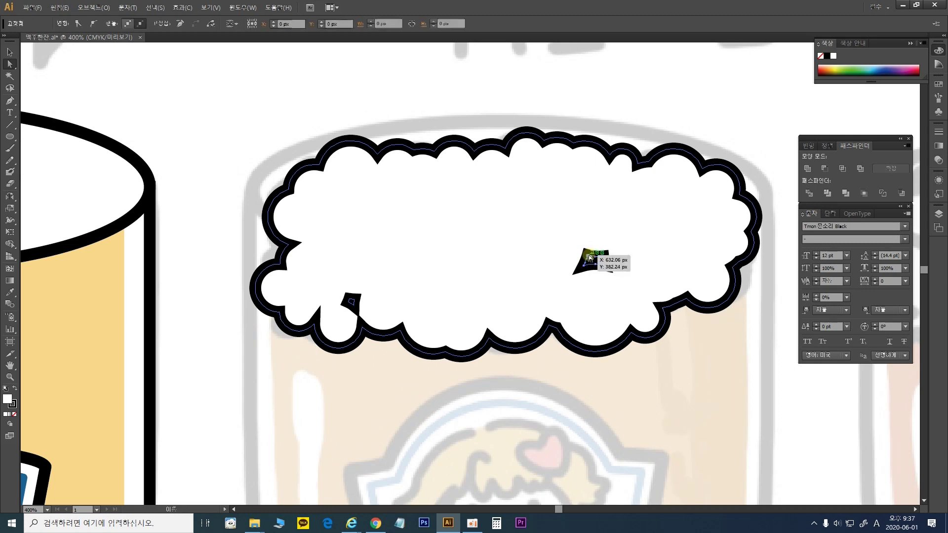
{"action": "key", "text": "Delete"}
{"action": "key", "text": "Delete"}
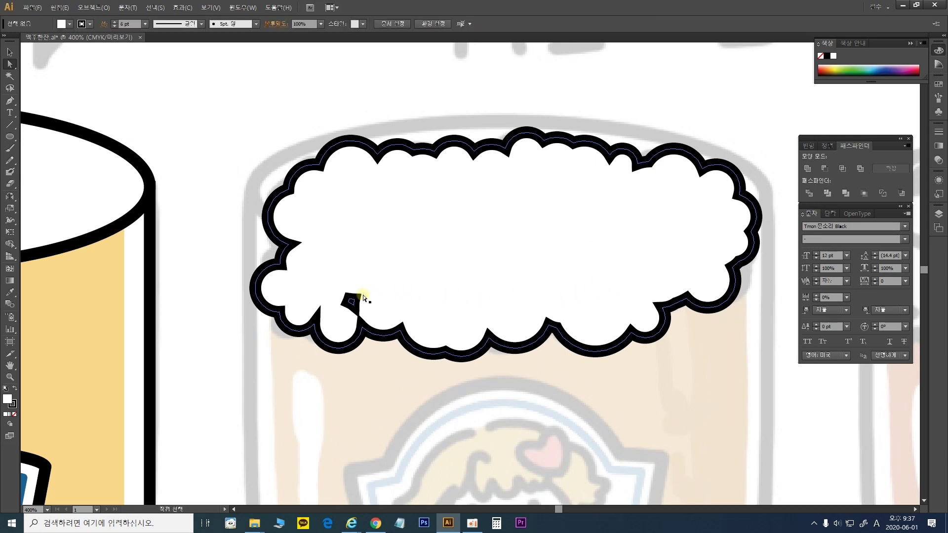
{"action": "left_click", "coordinate": [358, 302]}
{"action": "key", "text": "Delete"}
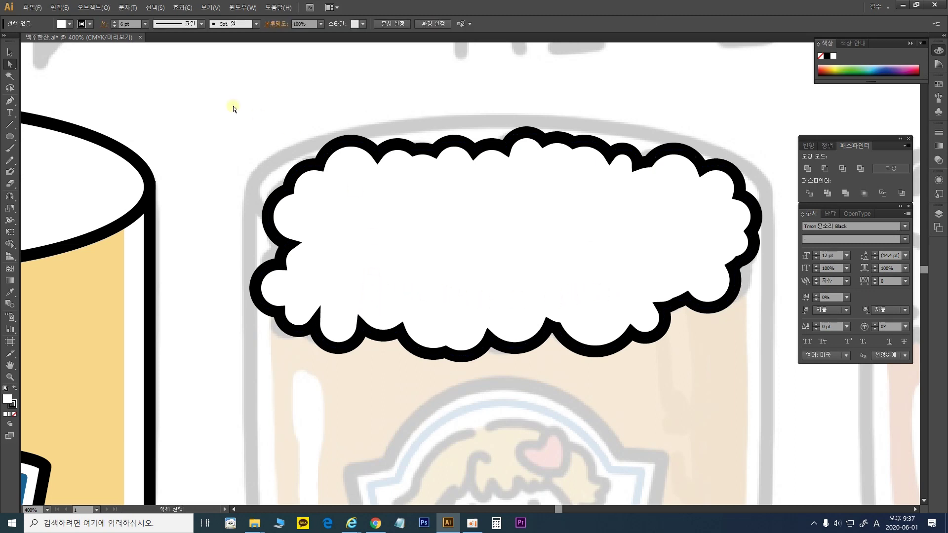
Give the foam cloud's 6 pt outline rounded corner joins.
{"action": "left_click", "coordinate": [8, 53]}
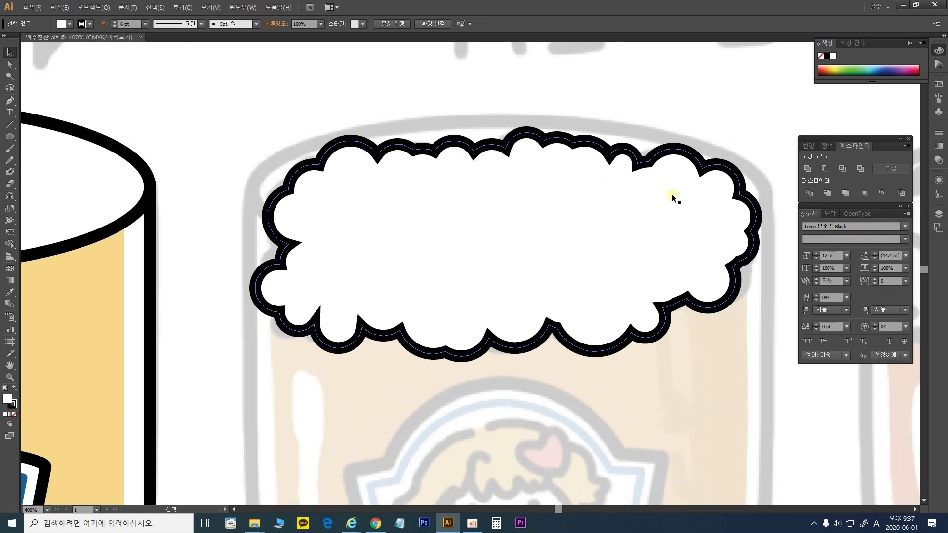
{"action": "left_click", "coordinate": [696, 306]}
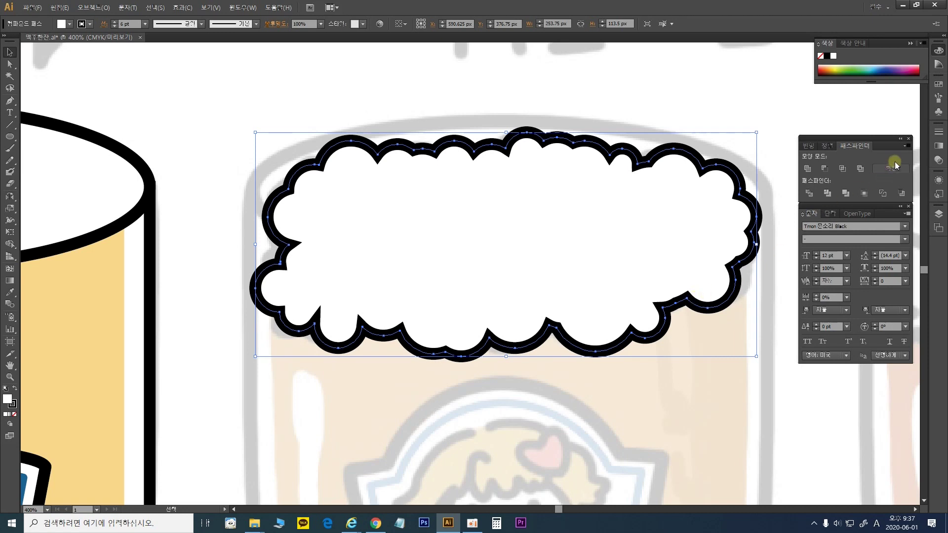
{"action": "left_click", "coordinate": [938, 133]}
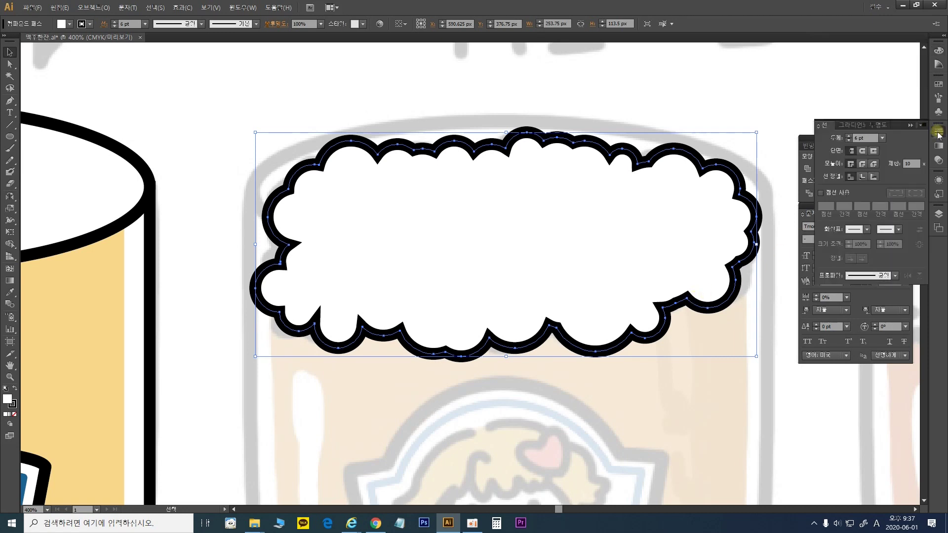
{"action": "left_click", "coordinate": [862, 164]}
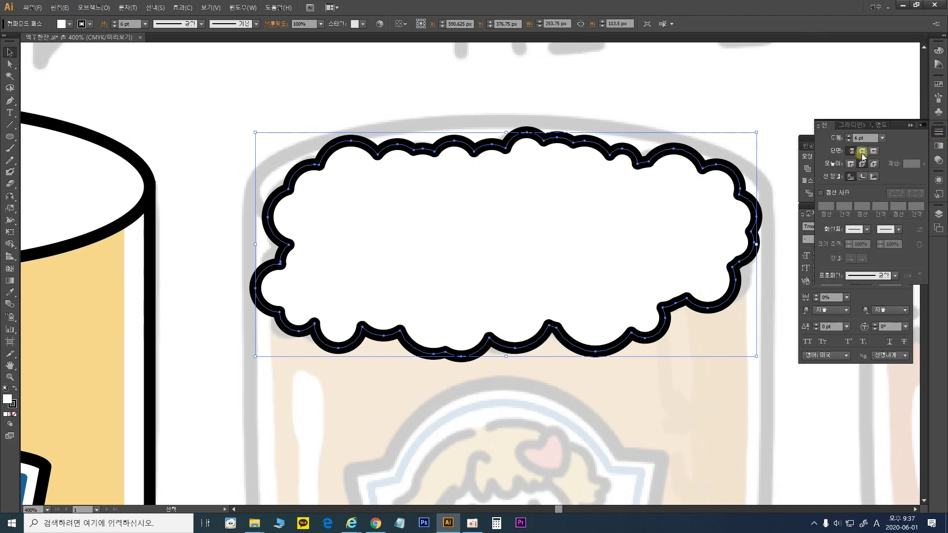
{"action": "left_click", "coordinate": [747, 130]}
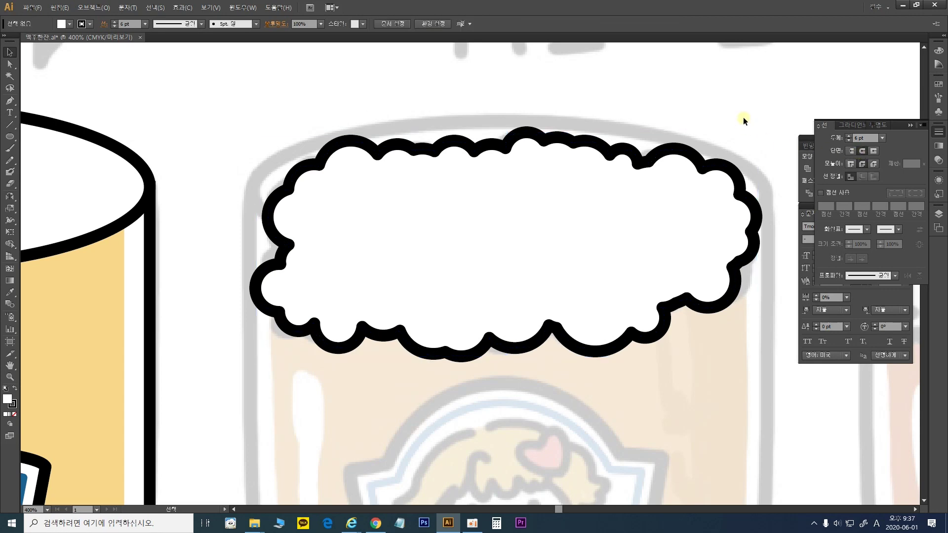
Place a copy of the foam cloud inside the top of the coloured beer glass.
{"action": "key", "text": "ctrl+minus"}
{"action": "key", "text": "ctrl+minus"}
{"action": "left_click_drag", "start_coordinate": [603, 223], "coordinate": [330, 225]}
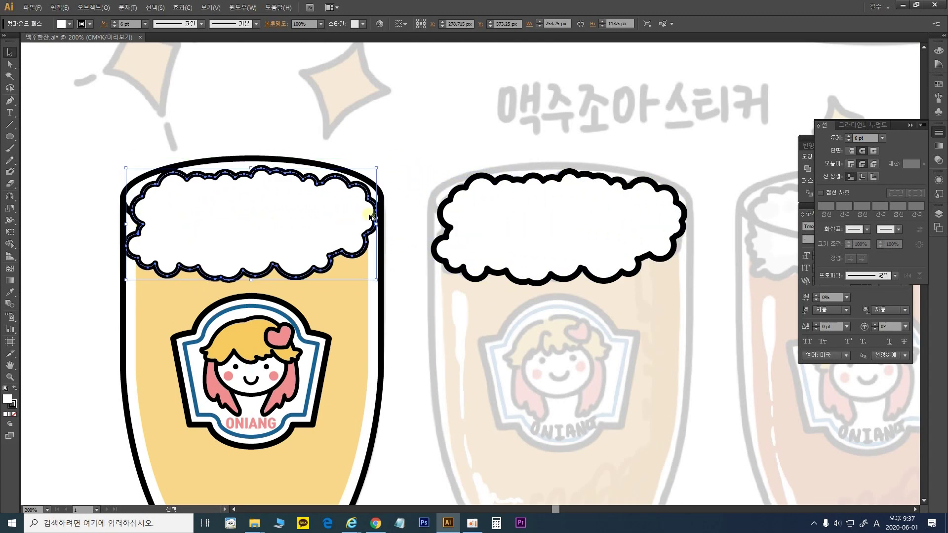
Bring the coloured glass's outline in front of the foam and remove its fill.
{"action": "left_click", "coordinate": [381, 193]}
{"action": "key", "text": "ctrl+shift+]"}
{"action": "left_click", "coordinate": [13, 415]}
{"action": "left_click", "coordinate": [67, 404]}
Delete the extra outline segment crossing the inside of the glass rim.
{"action": "left_click_drag", "start_coordinate": [290, 237], "coordinate": [321, 246]}
{"action": "left_click", "coordinate": [414, 236]}
{"action": "left_click", "coordinate": [10, 64]}
{"action": "left_click", "coordinate": [286, 208]}
{"action": "key", "text": "Delete"}
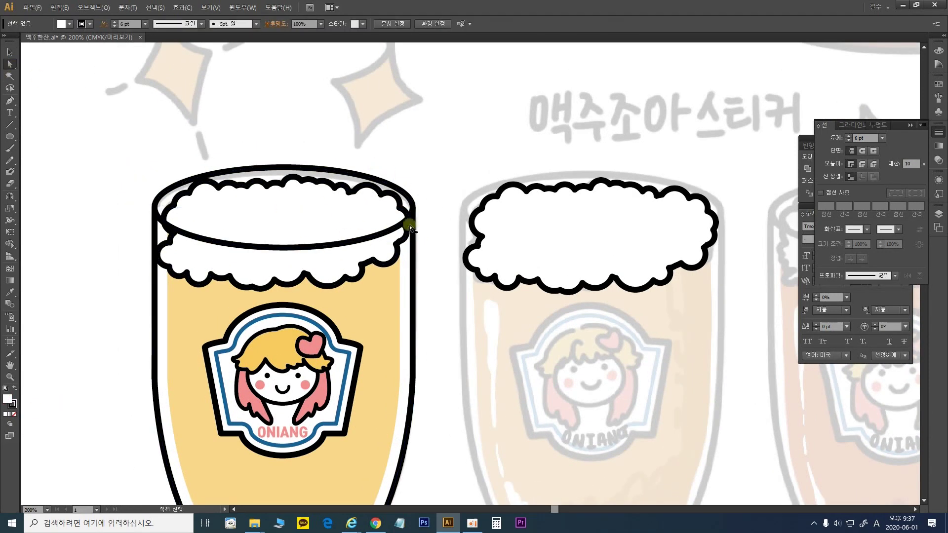
Scale the foam copy down to about 246 by 110 px so it fits inside the glass.
{"action": "left_click_drag", "start_coordinate": [432, 321], "coordinate": [456, 249]}
{"action": "left_click", "coordinate": [9, 52]}
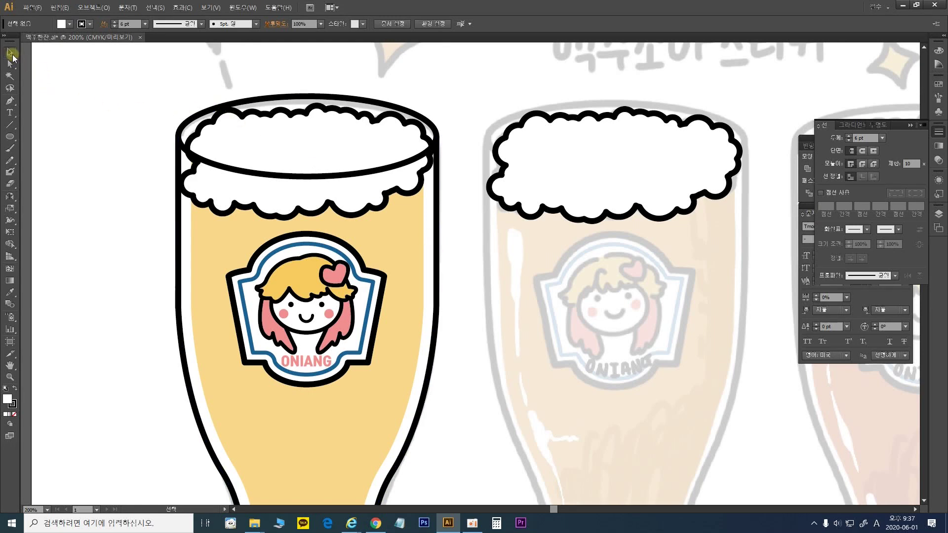
{"action": "left_click", "coordinate": [316, 200]}
{"action": "left_click_drag", "start_coordinate": [433, 218], "coordinate": [429, 215]}
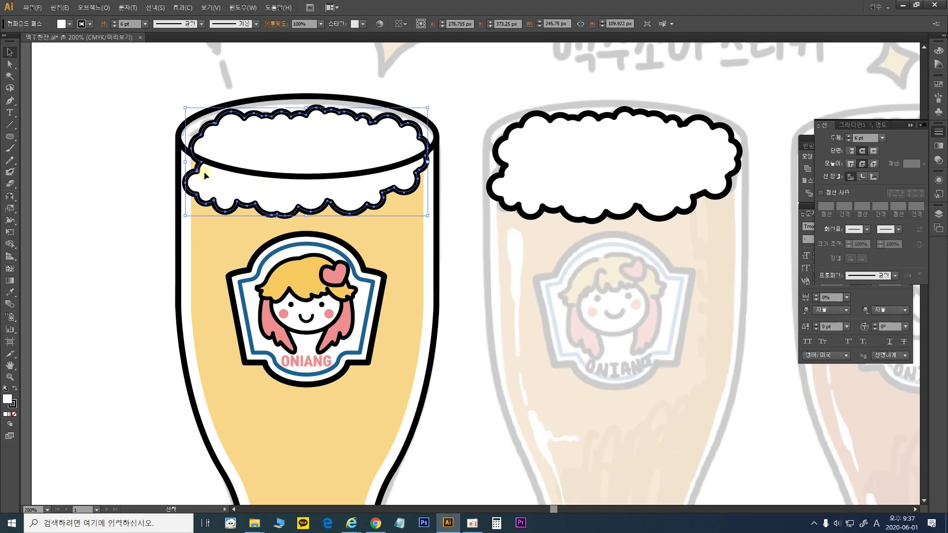
Shift the anchor point at the notch on the foam copy's left side slightly down to adjust its contour.
{"action": "left_click", "coordinate": [10, 64]}
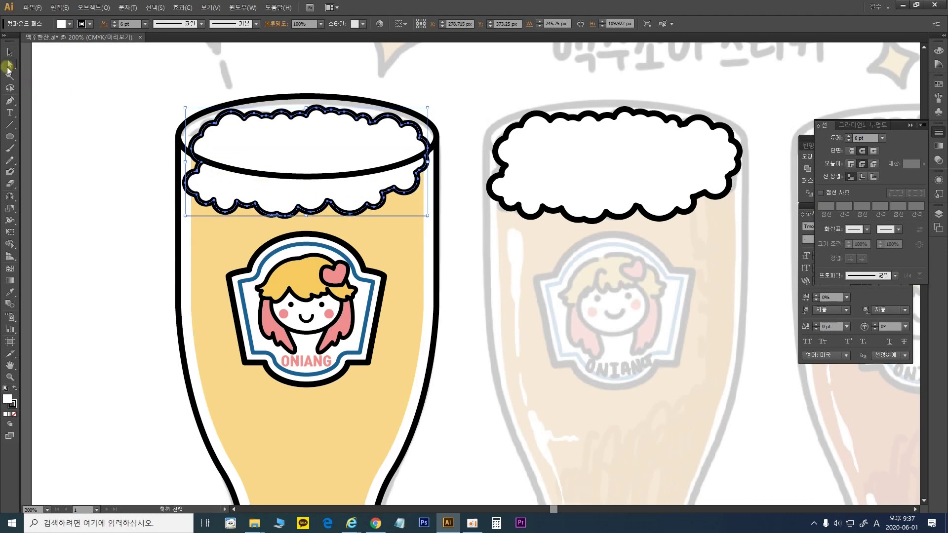
{"action": "left_click", "coordinate": [199, 164]}
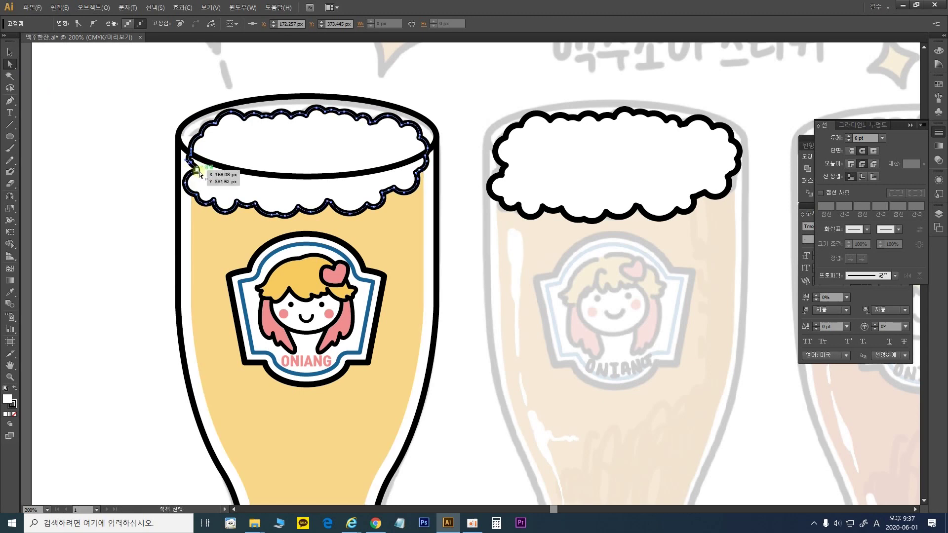
{"action": "left_click_drag", "start_coordinate": [196, 166], "coordinate": [198, 170]}
{"action": "left_click", "coordinate": [125, 126]}
Start a Pen path for the beer's shadow, drawing a wavy edge from the foam's lower left across above the label.
{"action": "key", "text": "v"}
{"action": "left_click_drag", "start_coordinate": [443, 284], "coordinate": [468, 249]}
{"action": "left_click_drag", "start_coordinate": [492, 326], "coordinate": [439, 224]}
{"action": "left_click_drag", "start_coordinate": [449, 289], "coordinate": [481, 321]}
{"action": "left_click_drag", "start_coordinate": [485, 273], "coordinate": [490, 362]}
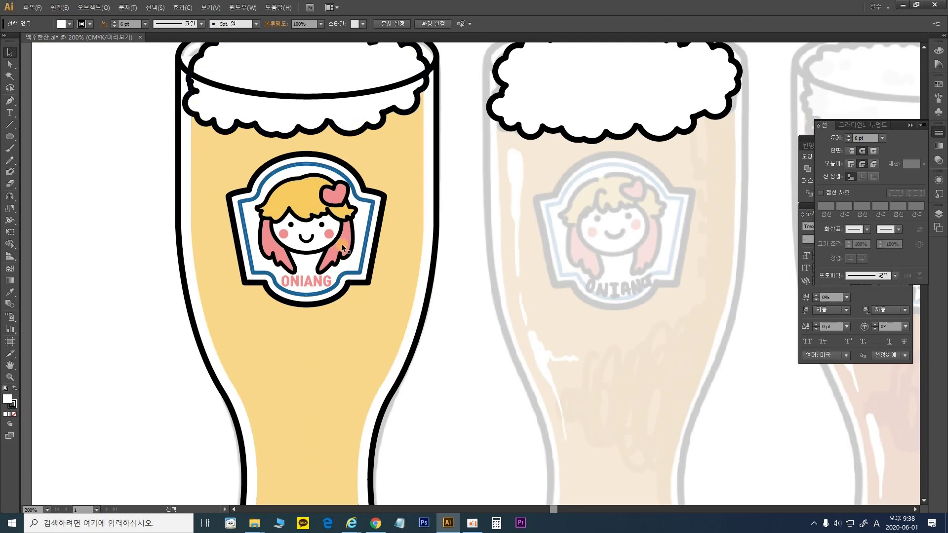
{"action": "left_click_drag", "start_coordinate": [388, 339], "coordinate": [425, 322]}
{"action": "left_click", "coordinate": [10, 101]}
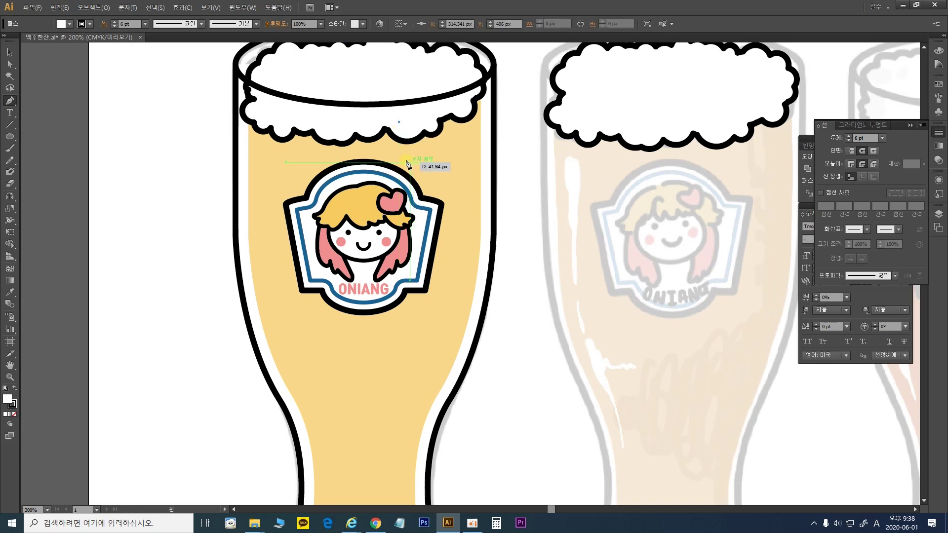
{"action": "left_click_drag", "start_coordinate": [293, 141], "coordinate": [385, 147]}
{"action": "left_click", "coordinate": [348, 154]}
{"action": "left_click_drag", "start_coordinate": [403, 159], "coordinate": [429, 152]}
{"action": "left_click", "coordinate": [403, 159]}
{"action": "left_click", "coordinate": [428, 161]}
{"action": "left_click", "coordinate": [428, 180]}
{"action": "left_click_drag", "start_coordinate": [414, 322], "coordinate": [412, 285]}
{"action": "key", "text": "ctrl+z"}
{"action": "left_click_drag", "start_coordinate": [447, 128], "coordinate": [466, 121]}
{"action": "left_click", "coordinate": [446, 127]}
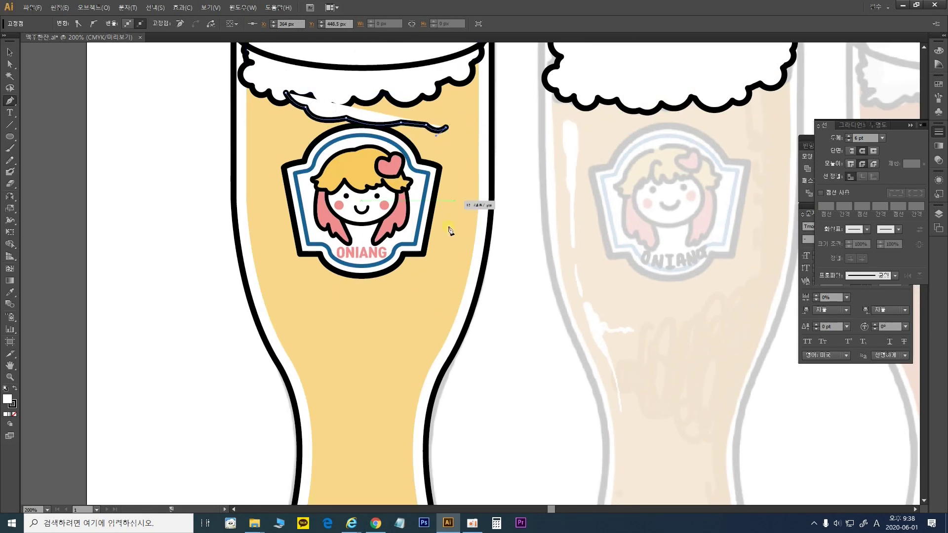
Continue the shadow path down past the label, around beneath it, and down the glass's narrow stem to the base.
{"action": "left_click_drag", "start_coordinate": [439, 276], "coordinate": [414, 337]}
{"action": "left_click", "coordinate": [309, 350]}
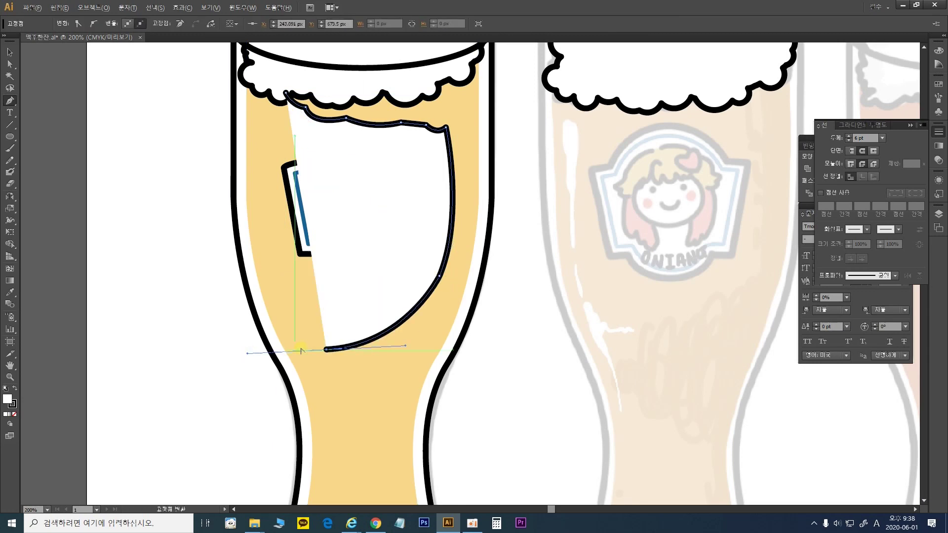
{"action": "scroll", "coordinate": [336, 415], "scroll_direction": "down", "scroll_amount": 2}
{"action": "left_click", "coordinate": [332, 382]}
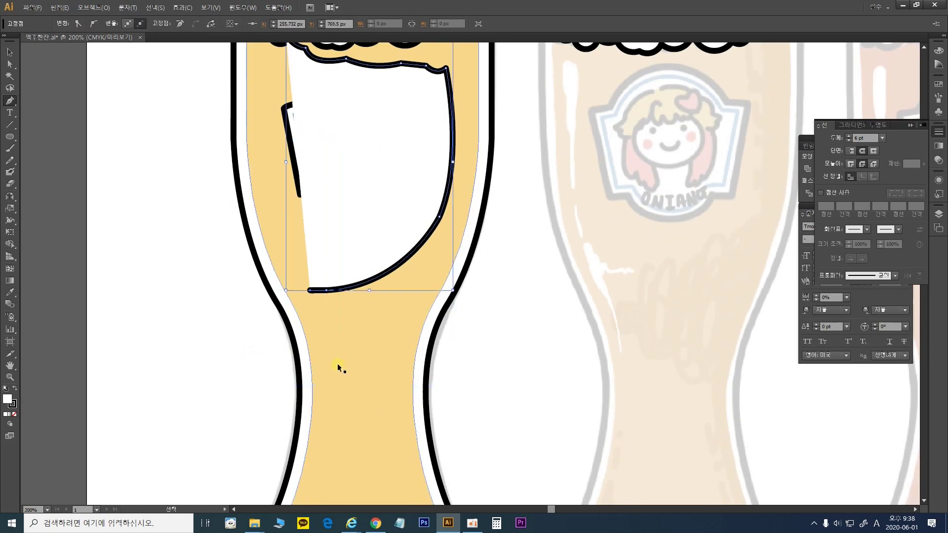
{"action": "left_click_drag", "start_coordinate": [400, 328], "coordinate": [429, 284]}
{"action": "left_click_drag", "start_coordinate": [430, 405], "coordinate": [450, 482]}
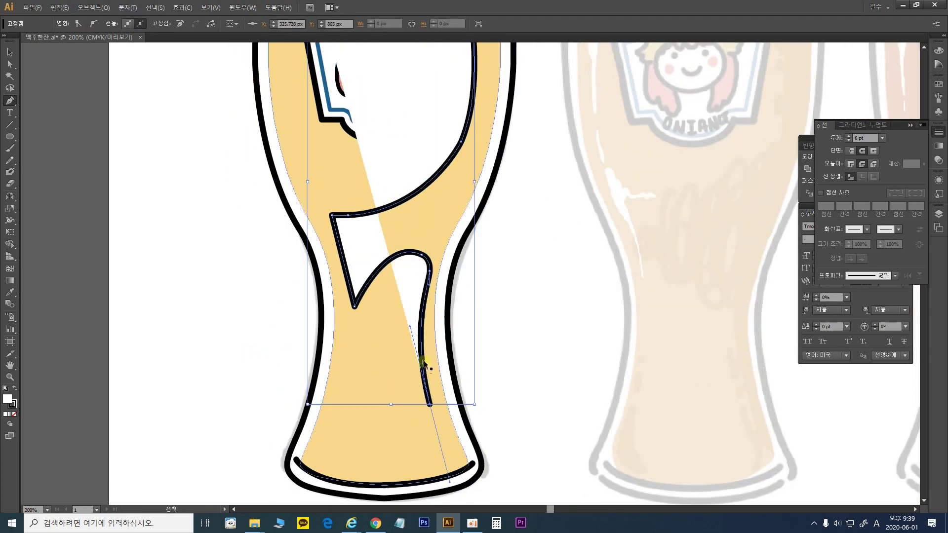
{"action": "left_click", "coordinate": [426, 473]}
{"action": "left_click", "coordinate": [427, 472]}
Run the shadow path back up the glass's right inner edge and close it across the foam.
{"action": "left_click_drag", "start_coordinate": [469, 450], "coordinate": [472, 425]}
{"action": "left_click_drag", "start_coordinate": [467, 319], "coordinate": [468, 422]}
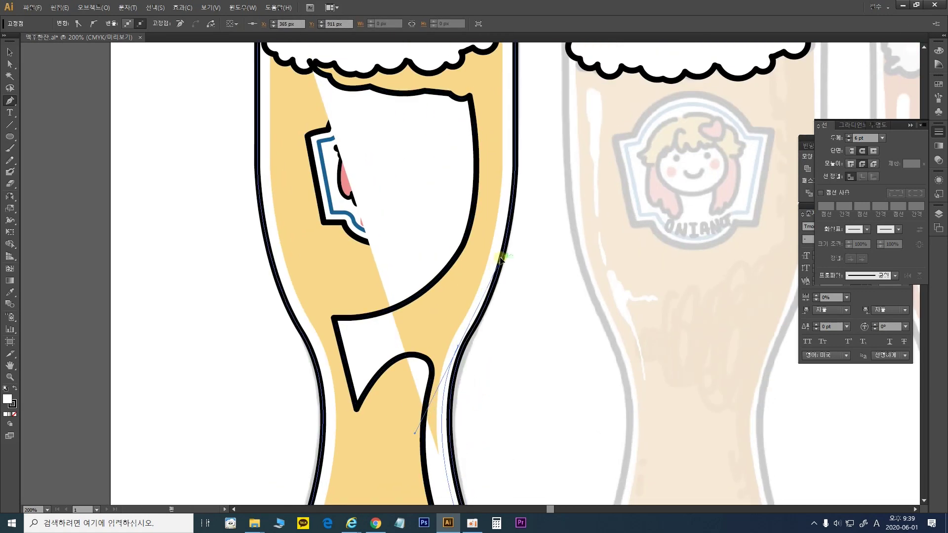
{"action": "scroll", "coordinate": [499, 404], "scroll_direction": "up", "scroll_amount": 4}
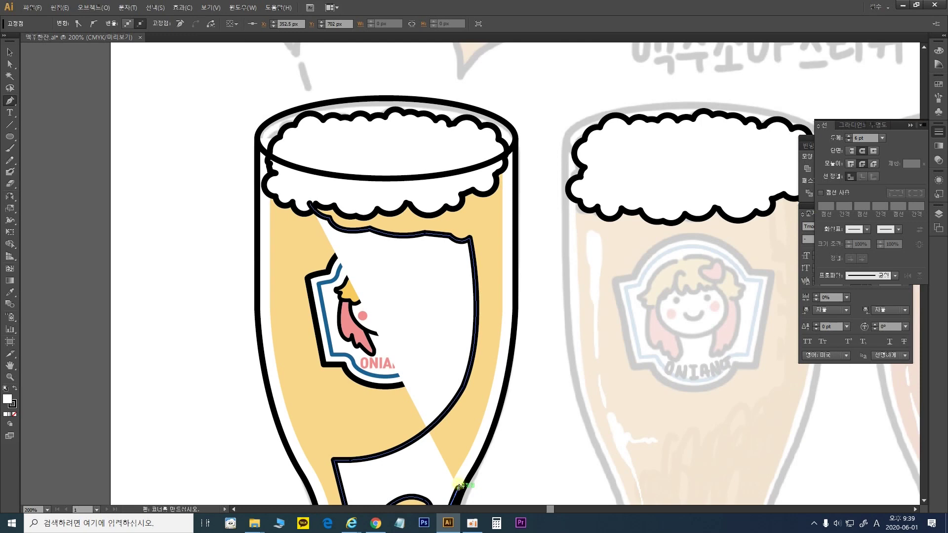
{"action": "left_click_drag", "start_coordinate": [507, 296], "coordinate": [507, 187]}
{"action": "left_click", "coordinate": [507, 298]}
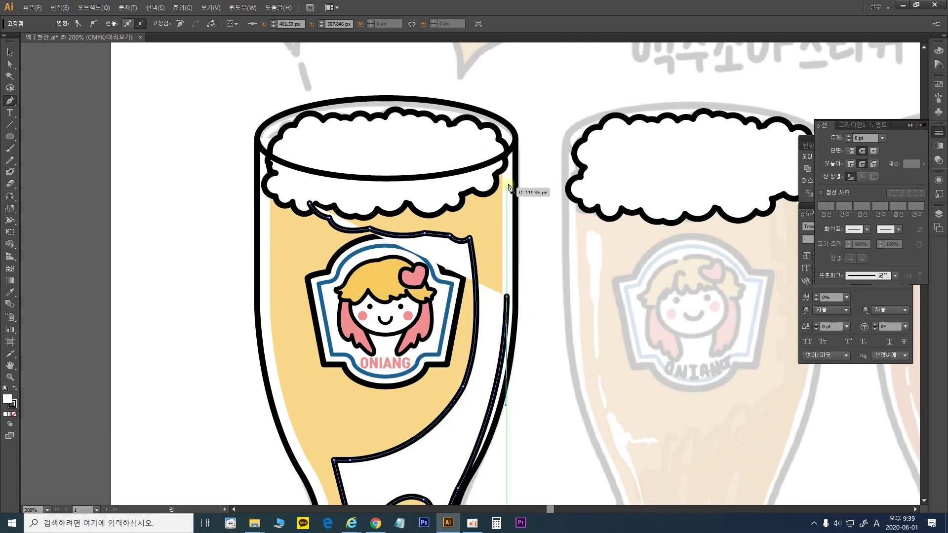
{"action": "left_click", "coordinate": [509, 171]}
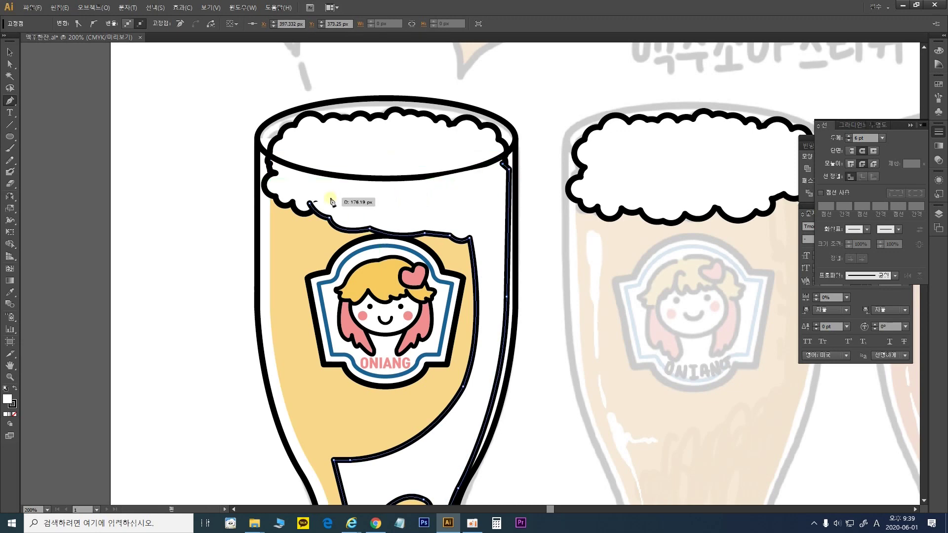
{"action": "left_click_drag", "start_coordinate": [310, 203], "coordinate": [309, 230]}
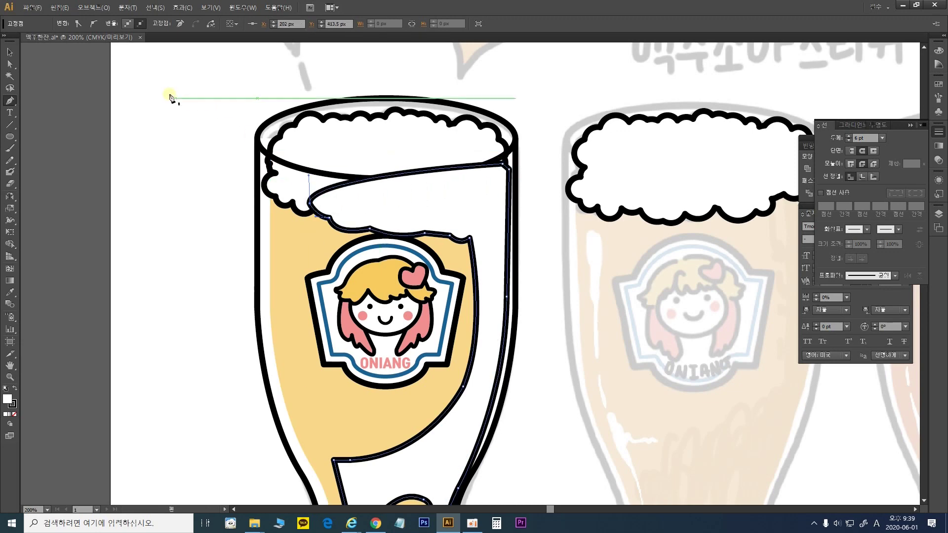
Select the finished shadow shape and remove its stroke.
{"action": "left_click", "coordinate": [10, 52]}
{"action": "scroll", "coordinate": [474, 345], "scroll_direction": "down", "scroll_amount": 5}
{"action": "left_click", "coordinate": [458, 311]}
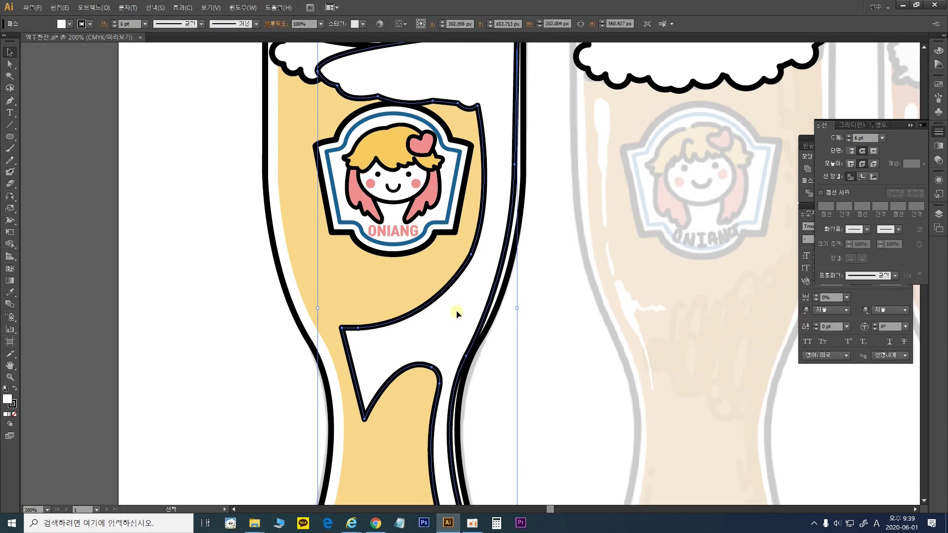
{"action": "left_click", "coordinate": [13, 405]}
{"action": "left_click", "coordinate": [14, 415]}
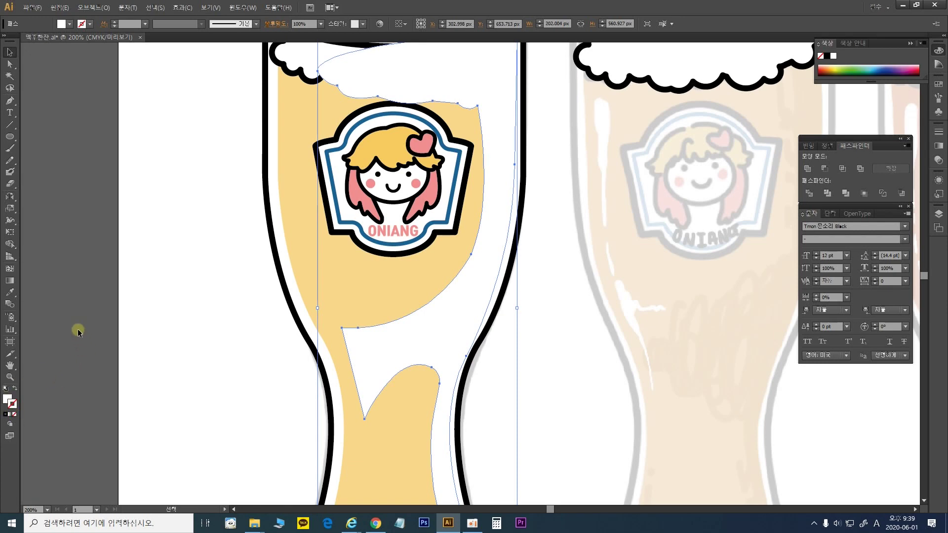
Sample the beer's yellow for the shadow shape and darken its fill to a golden tone around #E2BD6A.
{"action": "left_click", "coordinate": [10, 292]}
{"action": "left_click", "coordinate": [407, 289]}
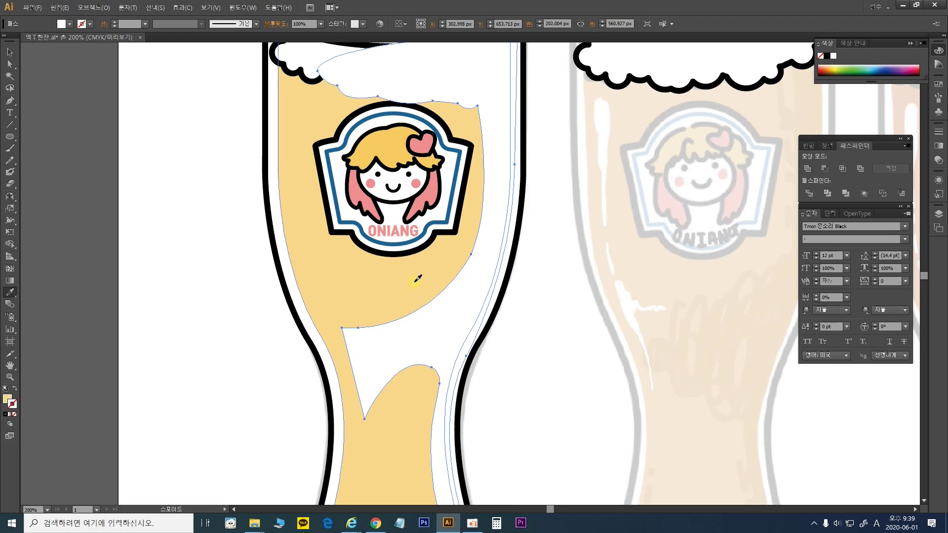
{"action": "left_click", "coordinate": [418, 279]}
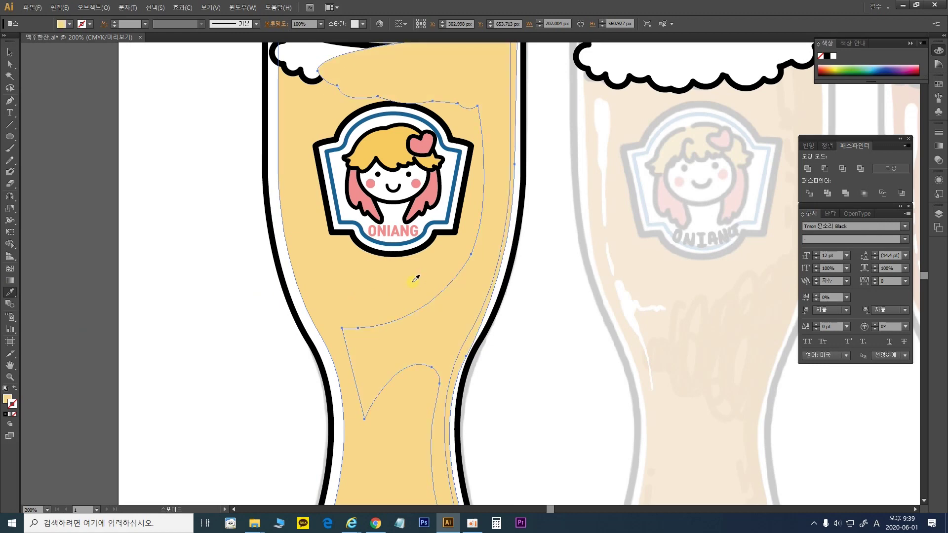
{"action": "double_click", "coordinate": [7, 399]}
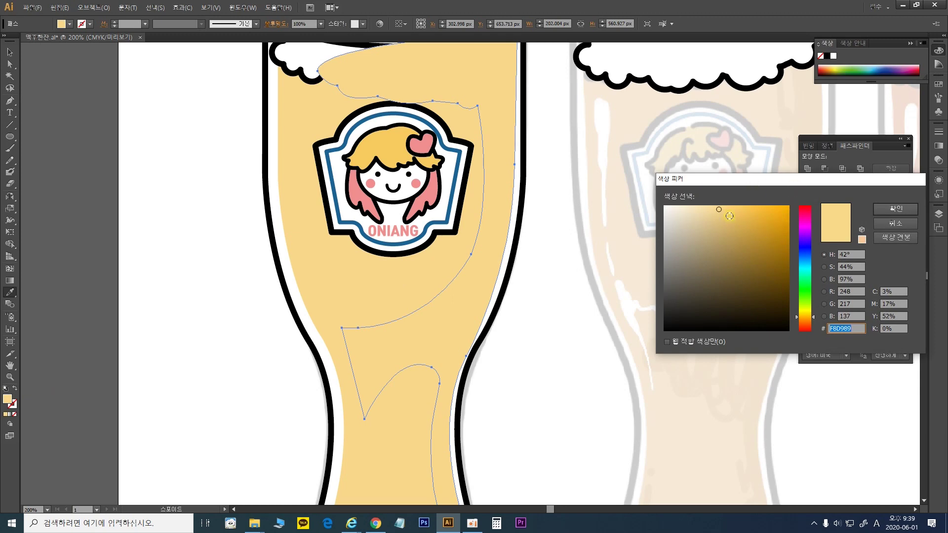
{"action": "left_click", "coordinate": [730, 215]}
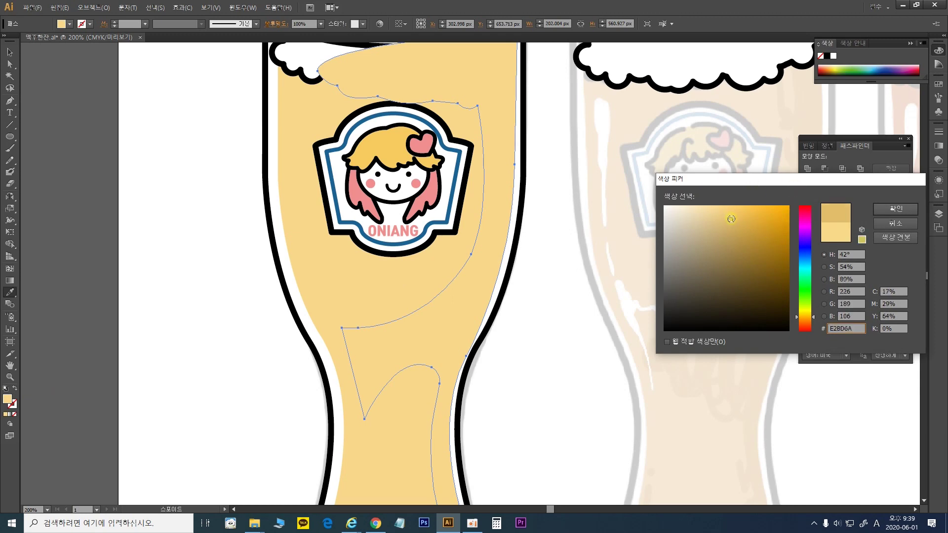
{"action": "left_click", "coordinate": [895, 209]}
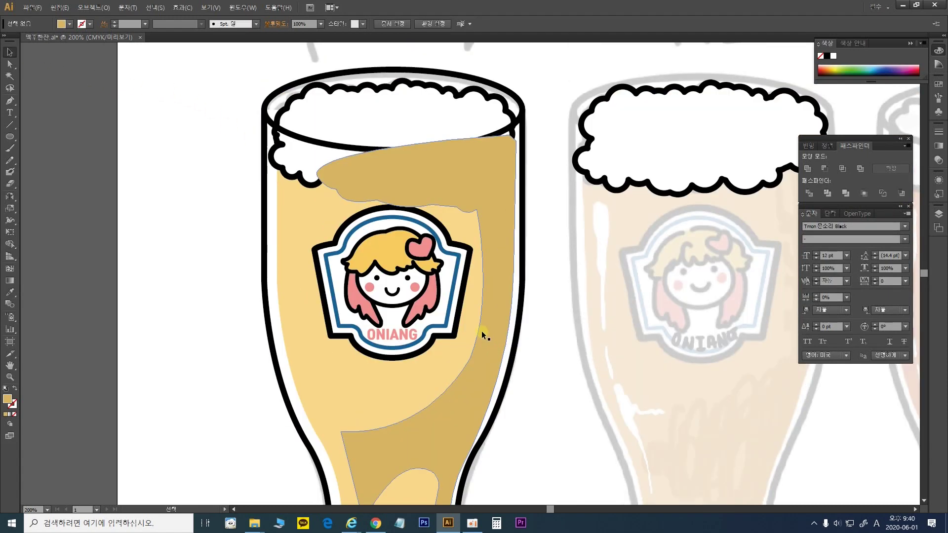
Copy the yellow beer fill and paste a duplicate in front at the same position.
{"action": "left_click", "coordinate": [482, 330]}
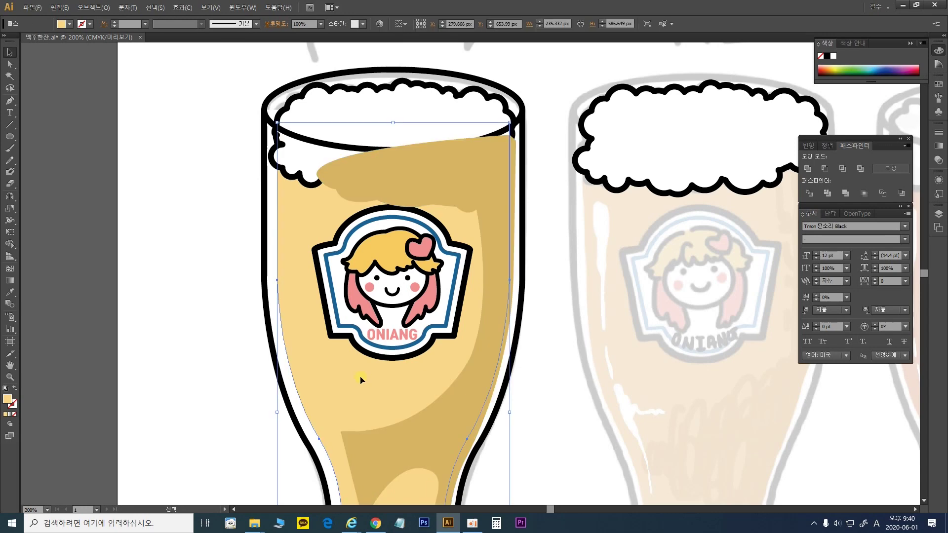
{"action": "key", "text": "a"}
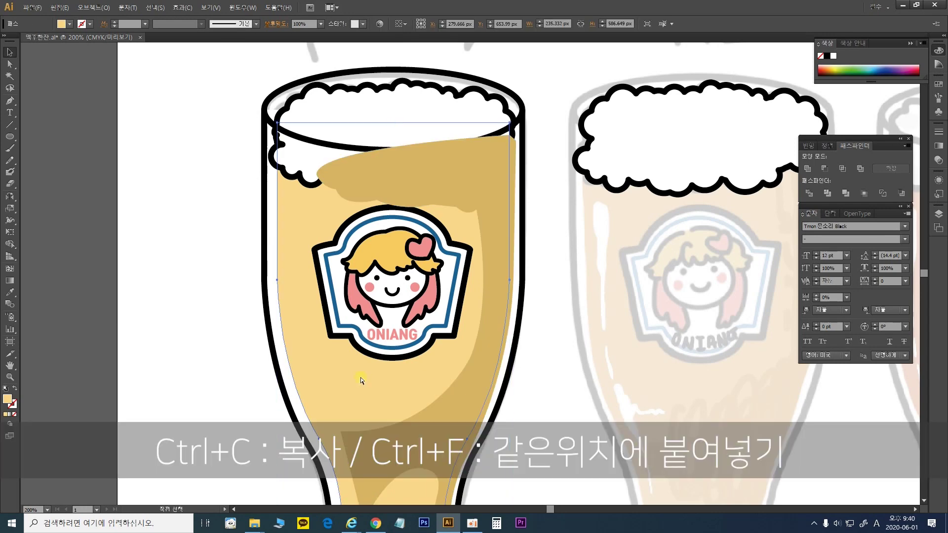
{"action": "key", "text": "v"}
Try offsetting the duplicated beer fill from the original, and undo the move.
{"action": "left_click_drag", "start_coordinate": [360, 379], "coordinate": [387, 352]}
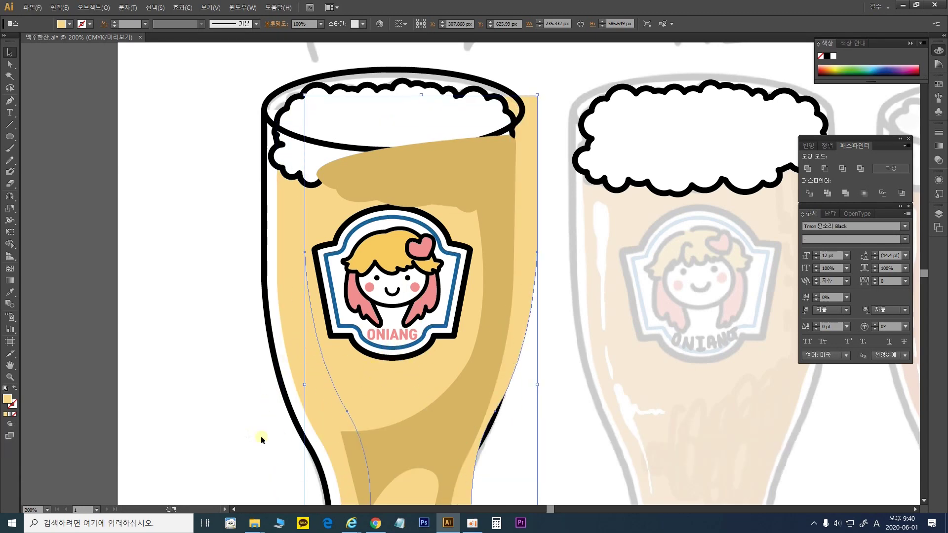
{"action": "key", "text": "a"}
{"action": "key", "text": "ctrl+z"}
Send the golden shadow shape to the back and select it together with the duplicated beer fill.
{"action": "key", "text": "v"}
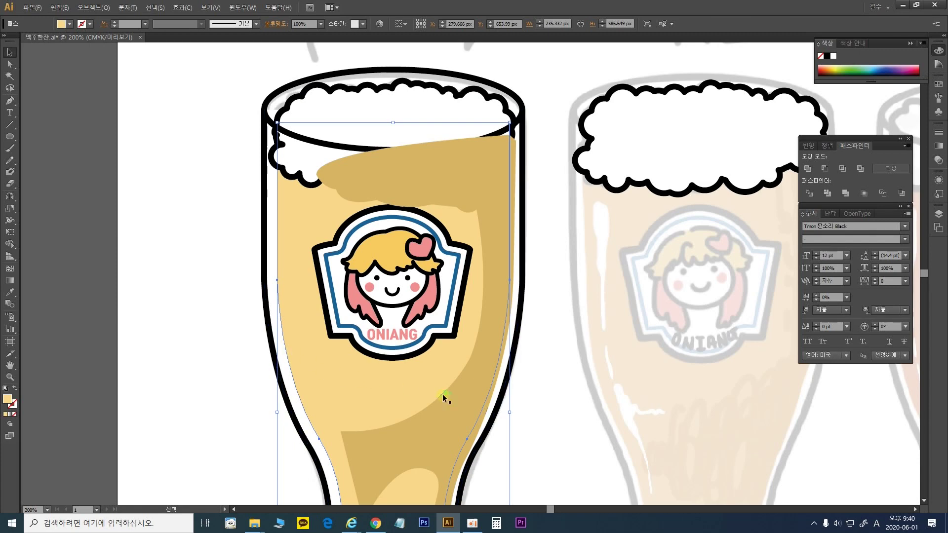
{"action": "left_click", "coordinate": [440, 415]}
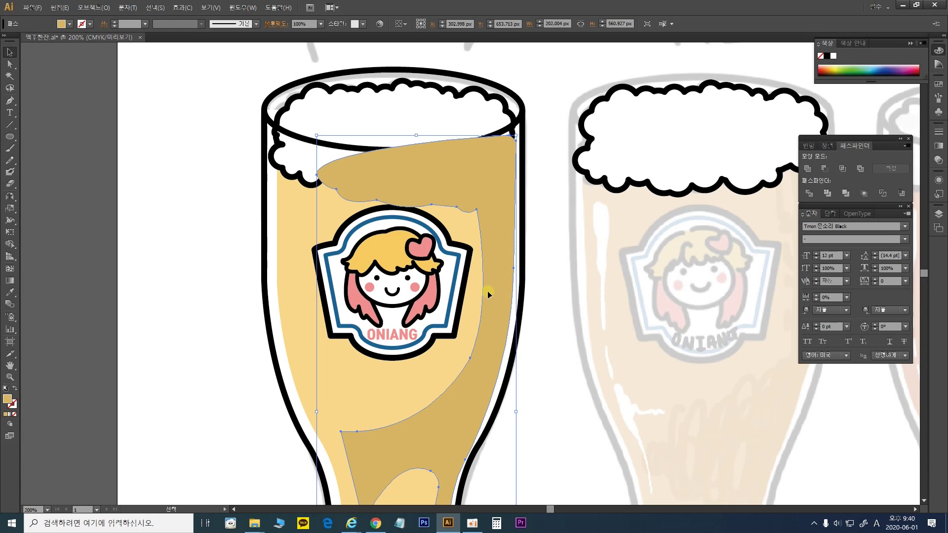
{"action": "key", "text": "a"}
{"action": "key", "text": "ctrl+shift+bracketleft"}
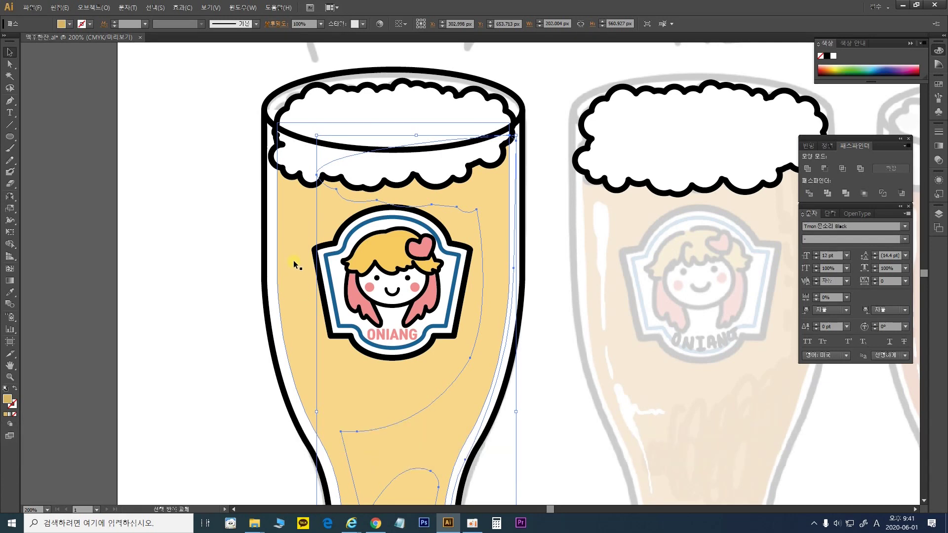
{"action": "left_click", "coordinate": [293, 260], "text": "shift"}
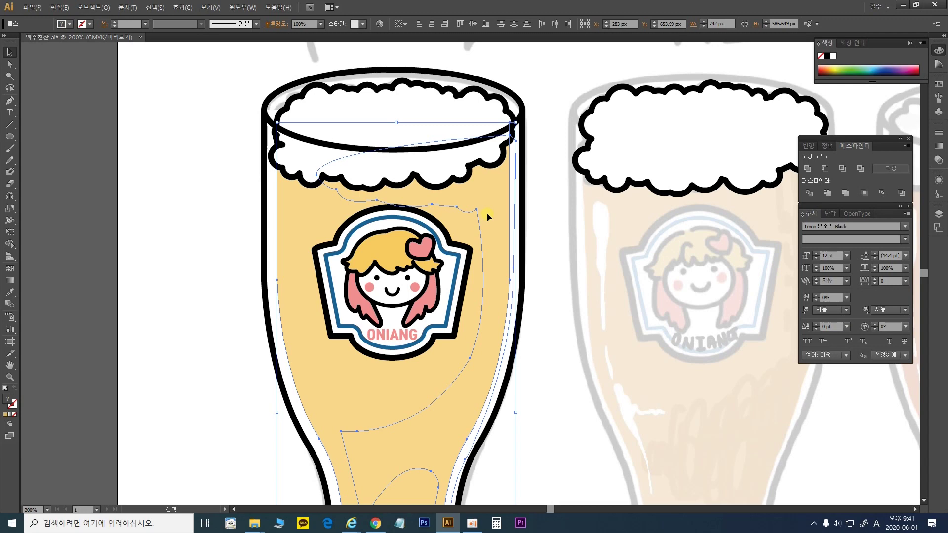
Make a clipping mask from the duplicated beer fill so it trims the golden shadow, and deselect it.
{"action": "key", "text": "ctrl+7"}
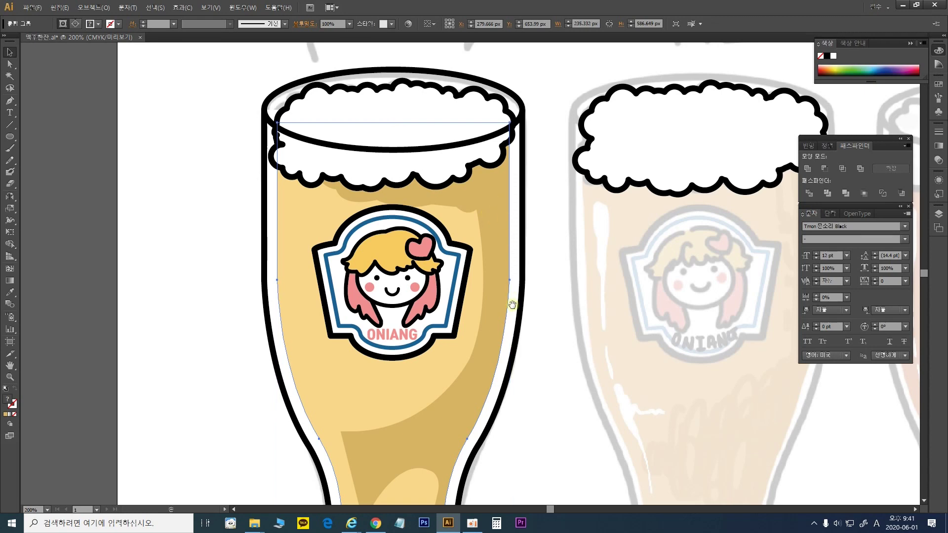
{"action": "left_click_drag", "start_coordinate": [513, 306], "coordinate": [540, 152]}
{"action": "left_click_drag", "start_coordinate": [563, 285], "coordinate": [572, 321]}
{"action": "scroll", "coordinate": [572, 321], "scroll_direction": "up", "scroll_amount": 5}
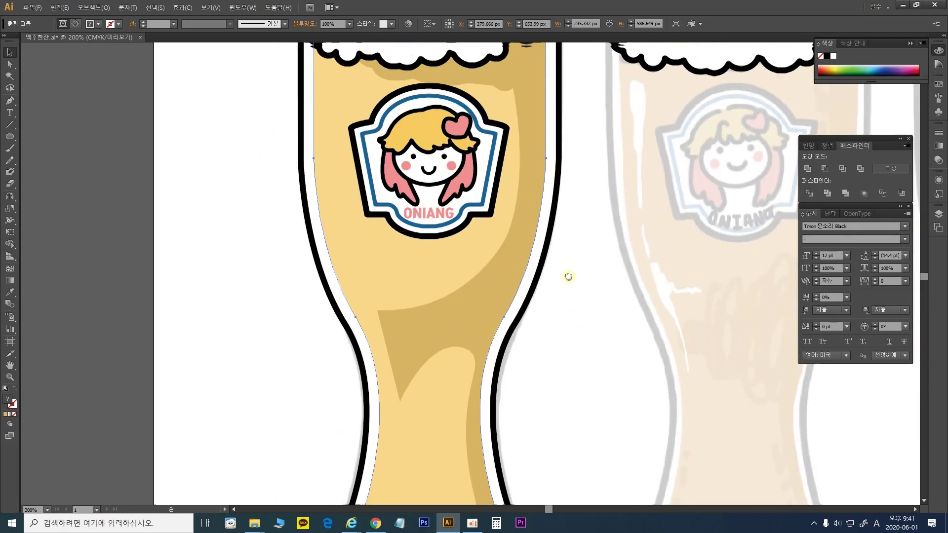
{"action": "key", "text": "a"}
{"action": "key", "text": "ctrl+minus"}
{"action": "key", "text": "ctrl+minus"}
{"action": "left_click", "coordinate": [604, 333]}
{"action": "left_click_drag", "start_coordinate": [625, 329], "coordinate": [599, 304]}
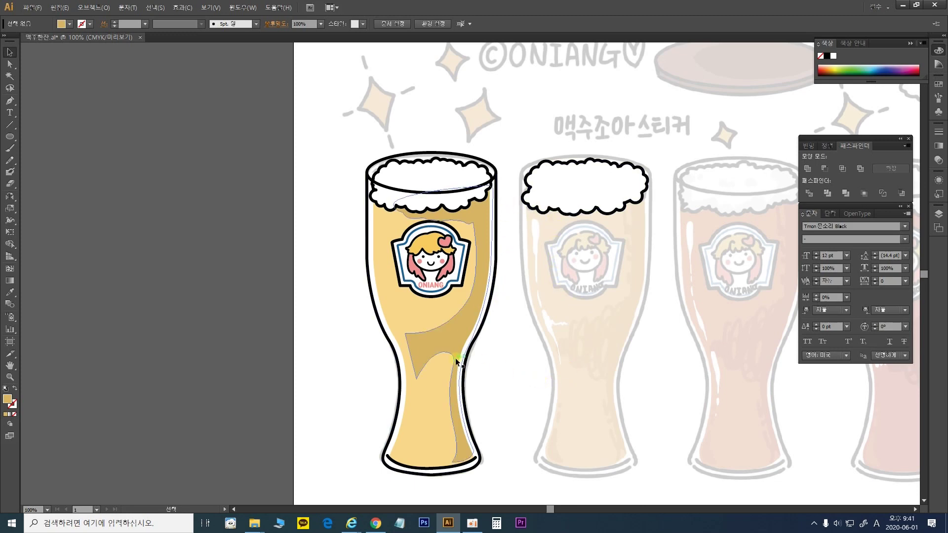
Paint a long vertical highlight with a short one beneath it along the beer's left side using the Blob Brush.
{"action": "key", "text": "ctrl+plus"}
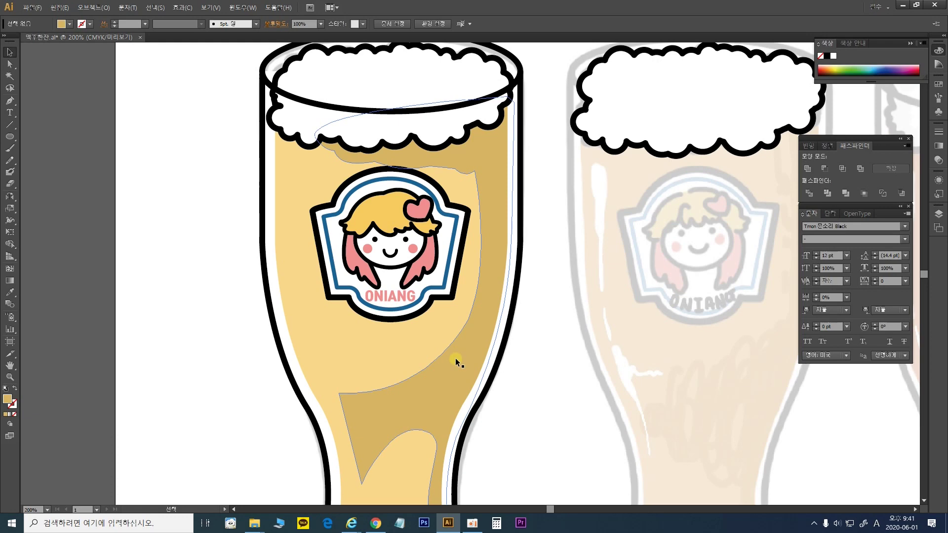
{"action": "left_click", "coordinate": [10, 174]}
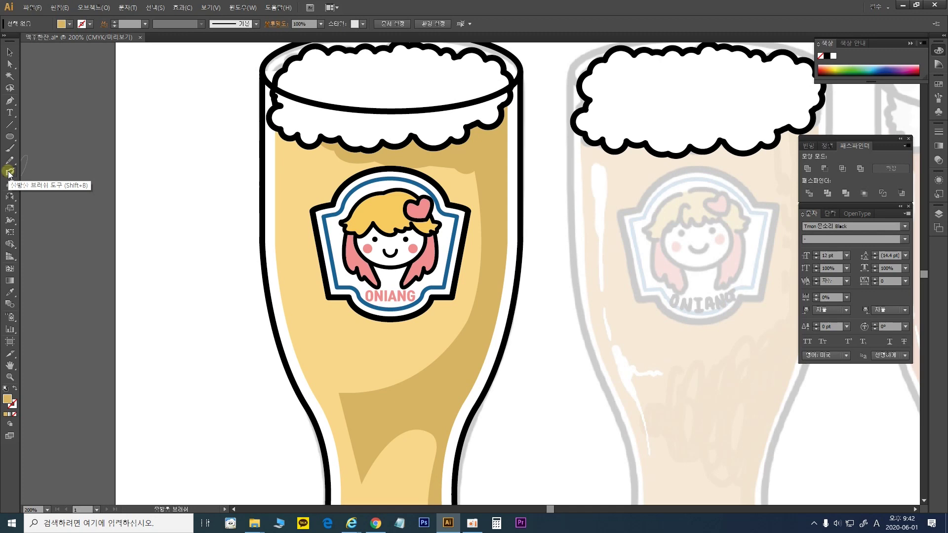
{"action": "mouse_move", "coordinate": [288, 181]}
{"action": "left_mouse_down"}
{"action": "mouse_move", "coordinate": [284, 154]}
{"action": "mouse_move", "coordinate": [293, 178]}
{"action": "left_mouse_up"}
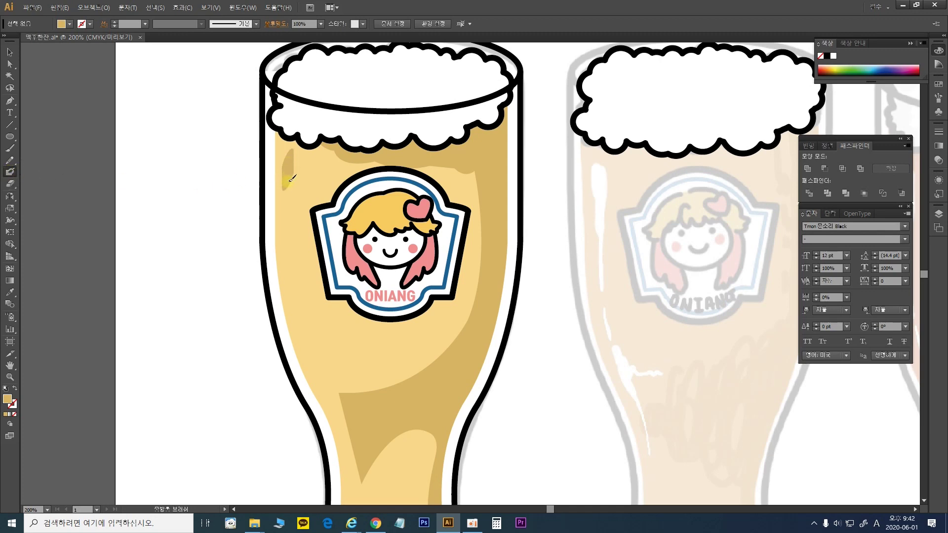
{"action": "left_click_drag", "start_coordinate": [292, 255], "coordinate": [284, 292]}
Select both highlight strokes on the beer and recolour them white by sampling the blank artboard.
{"action": "left_click", "coordinate": [11, 52]}
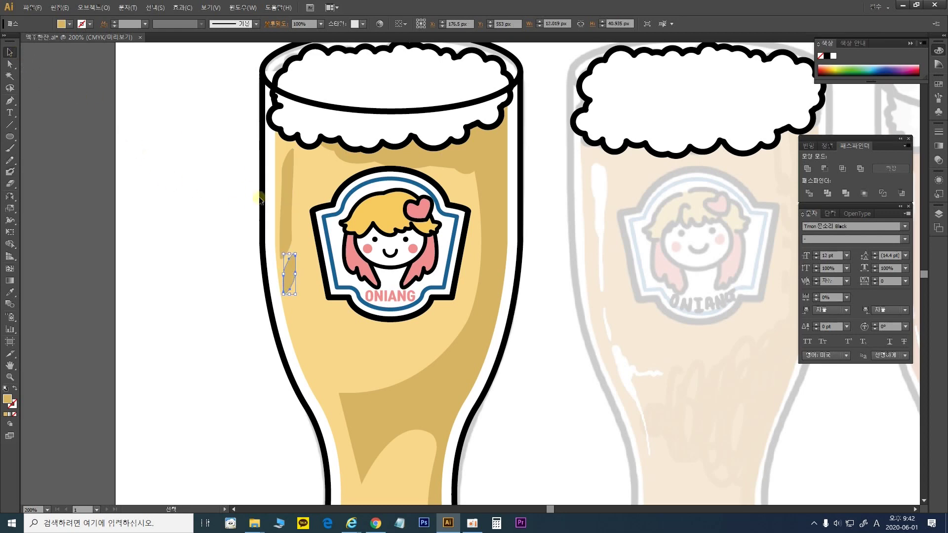
{"action": "left_click", "coordinate": [279, 188]}
{"action": "left_click", "coordinate": [286, 180]}
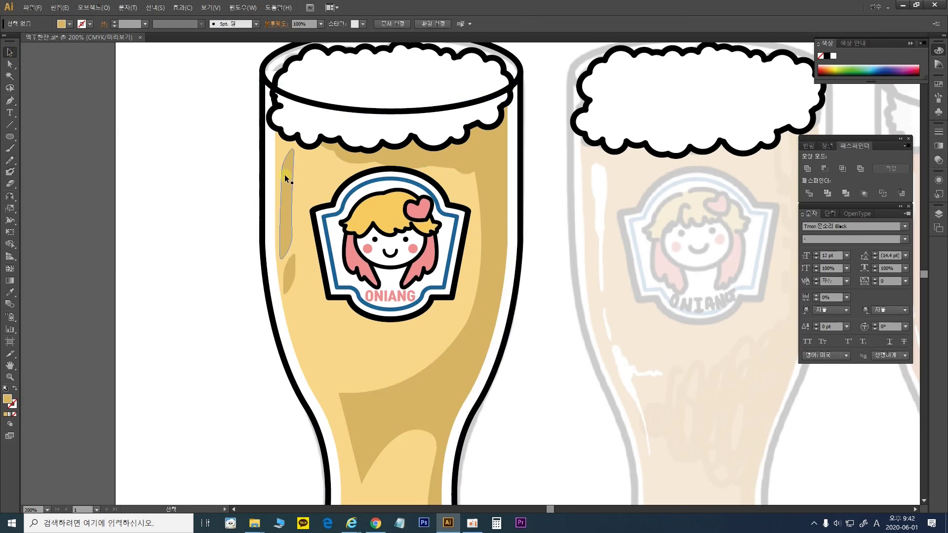
{"action": "left_click", "coordinate": [293, 277], "text": "shift"}
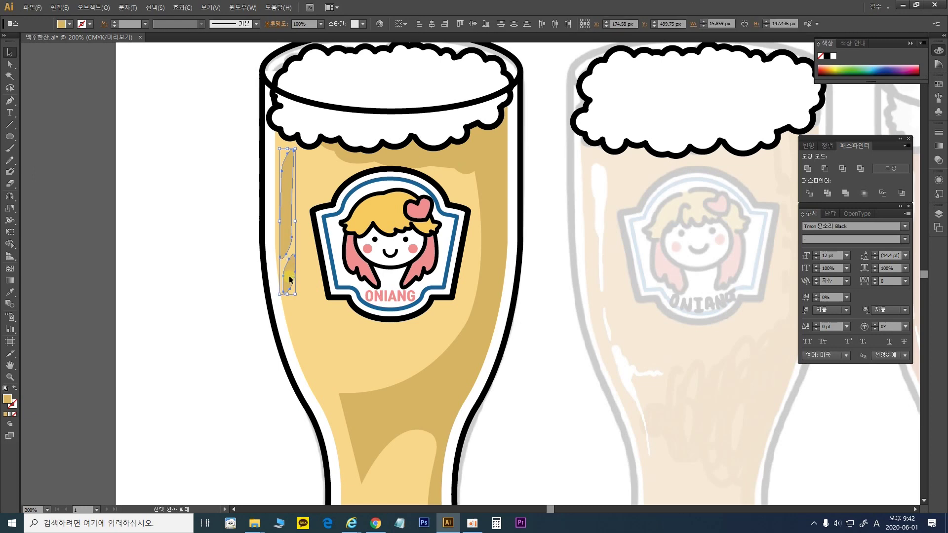
{"action": "left_click", "coordinate": [10, 292]}
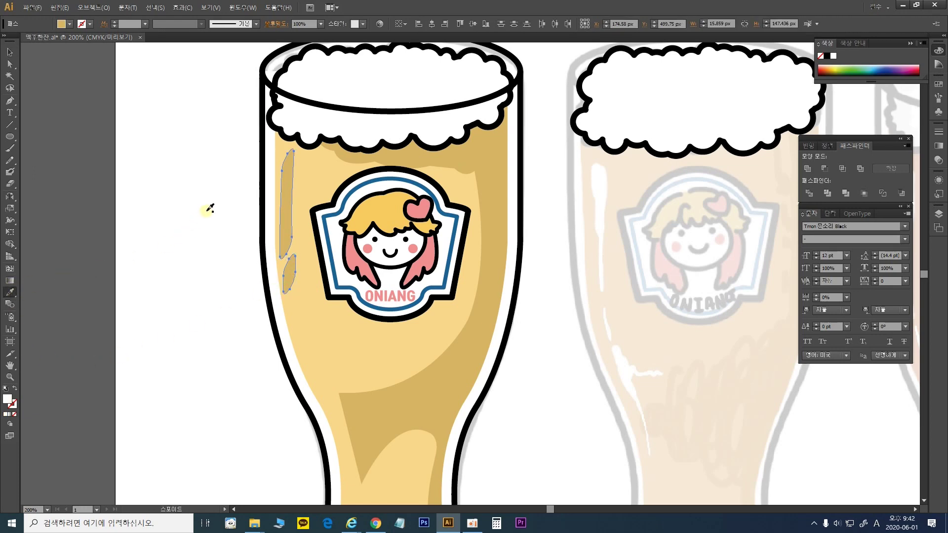
{"action": "left_click", "coordinate": [207, 210]}
{"action": "left_click", "coordinate": [10, 52]}
{"action": "left_click", "coordinate": [235, 154]}
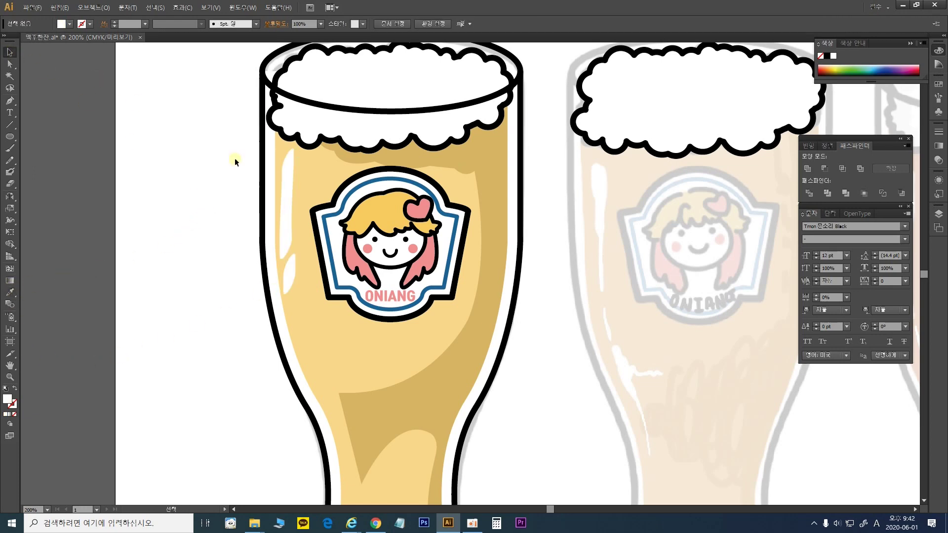
Scale both white highlights down together to about 11 by 106 px and nudge them slightly within the beer's left edge.
{"action": "left_click_drag", "start_coordinate": [424, 220], "coordinate": [424, 276]}
{"action": "left_click", "coordinate": [285, 284]}
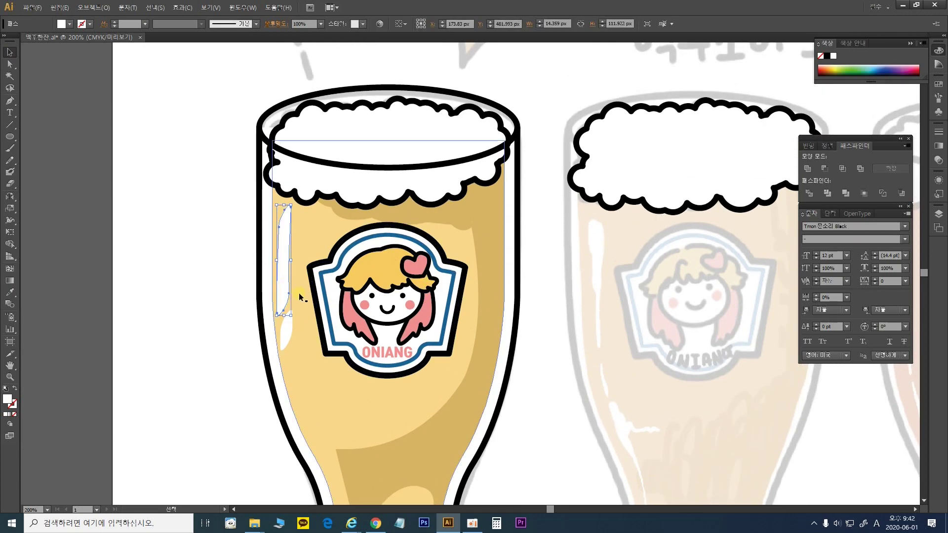
{"action": "left_click", "coordinate": [289, 334], "text": "shift"}
{"action": "left_click_drag", "start_coordinate": [292, 350], "coordinate": [288, 333]}
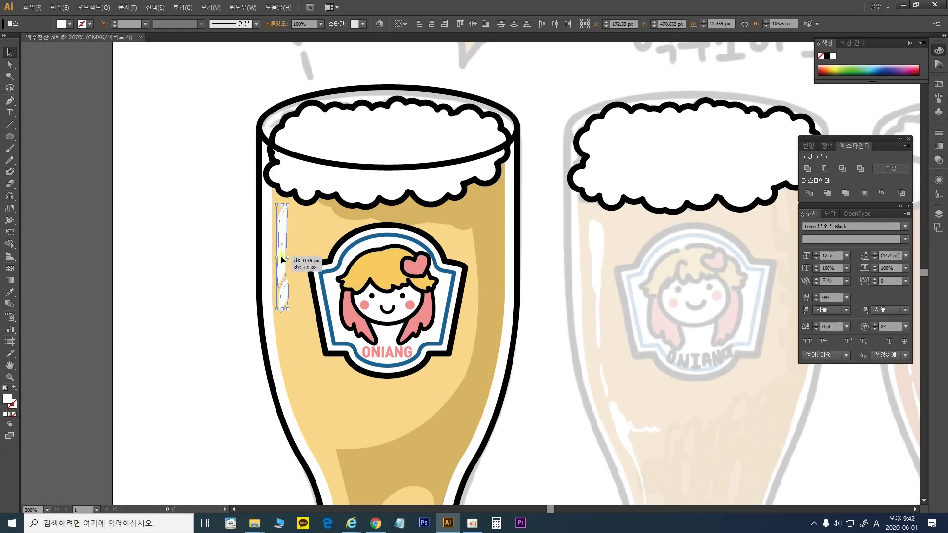
{"action": "left_click", "coordinate": [218, 253]}
Extend the artboard downward to a height of about 1997 px, making empty space below the row of glasses.
{"action": "key", "text": "ctrl+minus"}
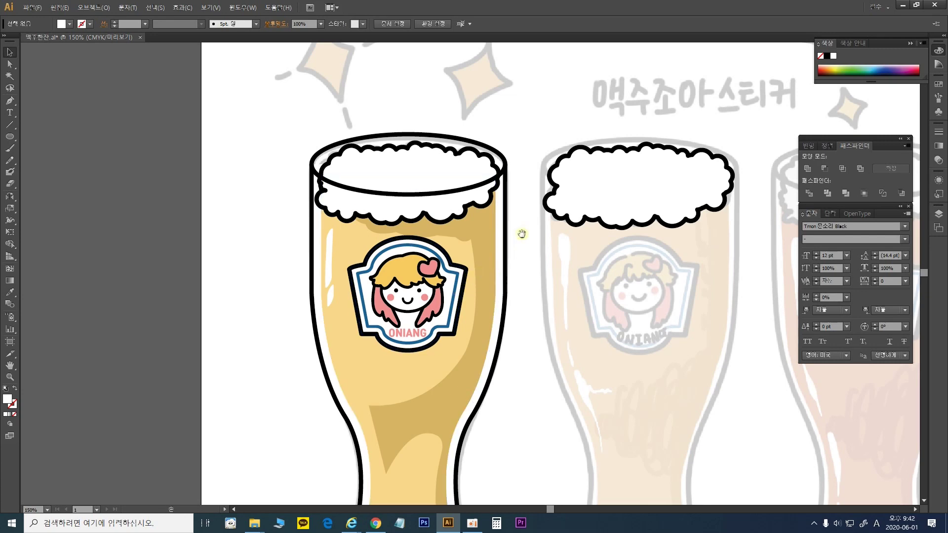
{"action": "left_click_drag", "start_coordinate": [529, 290], "coordinate": [431, 336]}
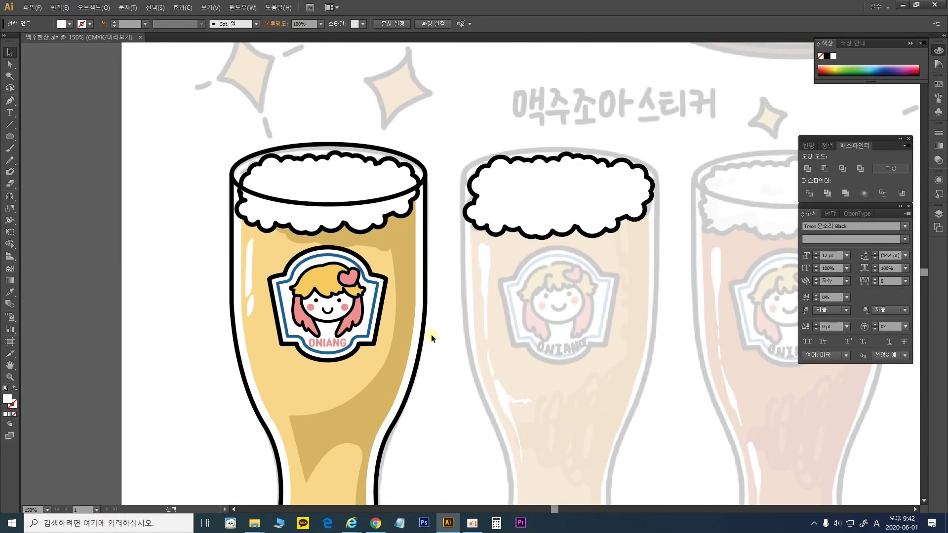
{"action": "key", "text": "ctrl+minus"}
{"action": "left_click", "coordinate": [495, 326]}
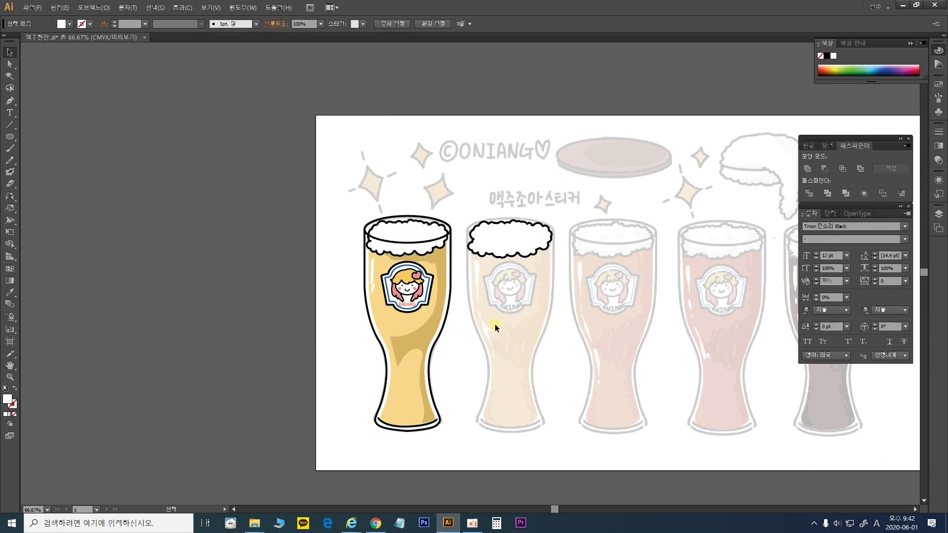
{"action": "left_click_drag", "start_coordinate": [495, 324], "coordinate": [443, 239]}
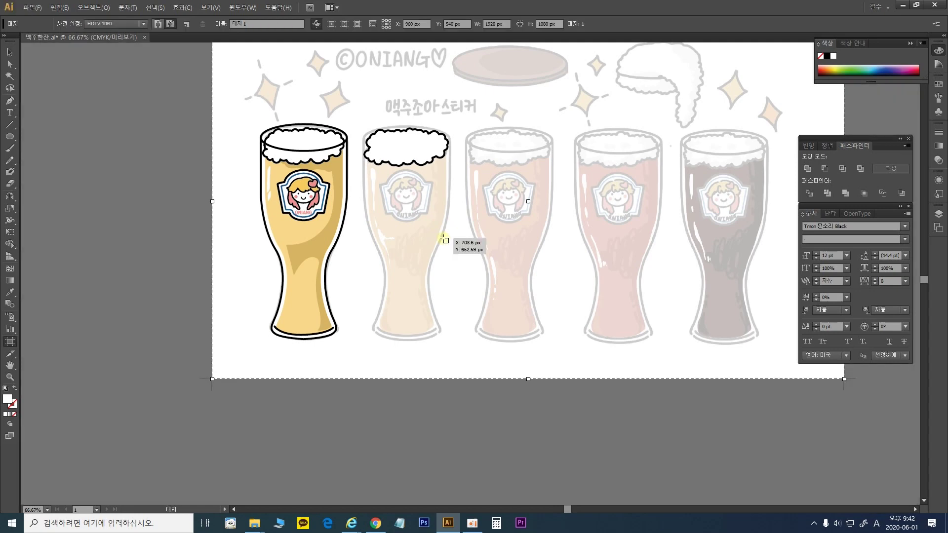
{"action": "key", "text": "shift+o"}
{"action": "left_click_drag", "start_coordinate": [456, 268], "coordinate": [448, 130]}
{"action": "left_click_drag", "start_coordinate": [520, 242], "coordinate": [548, 474]}
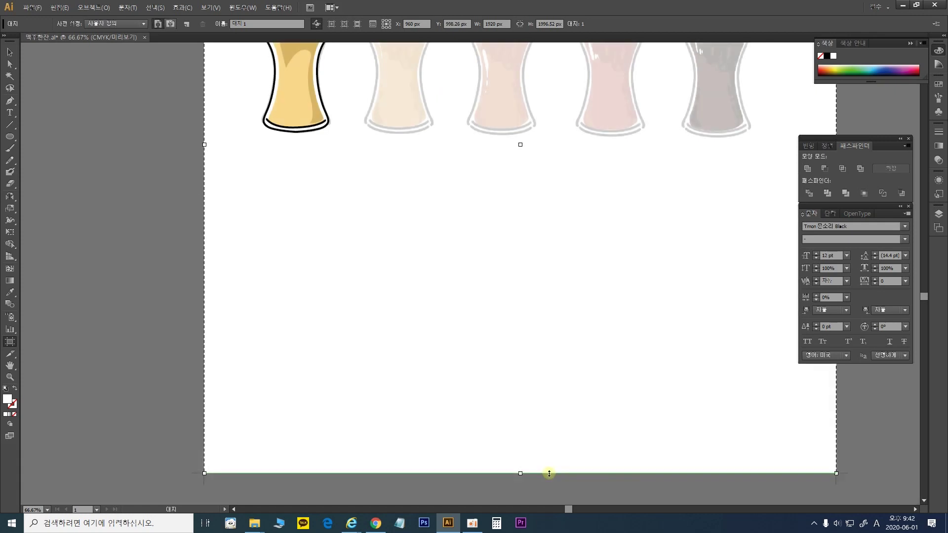
Select the whole finished yellow beer glass and place a copy directly below it in the empty artboard area.
{"action": "left_click", "coordinate": [10, 51]}
{"action": "left_click_drag", "start_coordinate": [281, 139], "coordinate": [312, 309]}
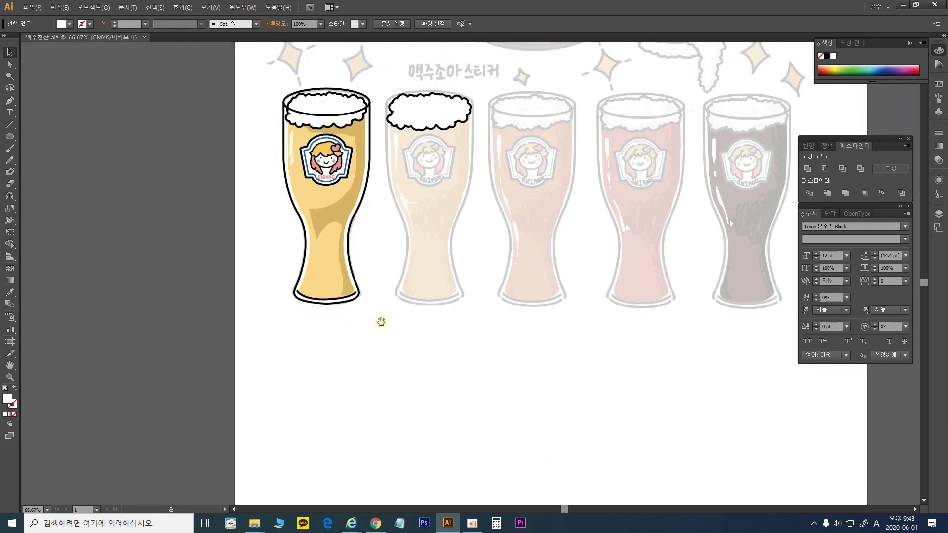
{"action": "left_click_drag", "start_coordinate": [390, 324], "coordinate": [264, 89]}
{"action": "left_click_drag", "start_coordinate": [373, 324], "coordinate": [227, 75]}
{"action": "left_click_drag", "start_coordinate": [347, 133], "coordinate": [347, 368]}
{"action": "left_click", "coordinate": [421, 350]}
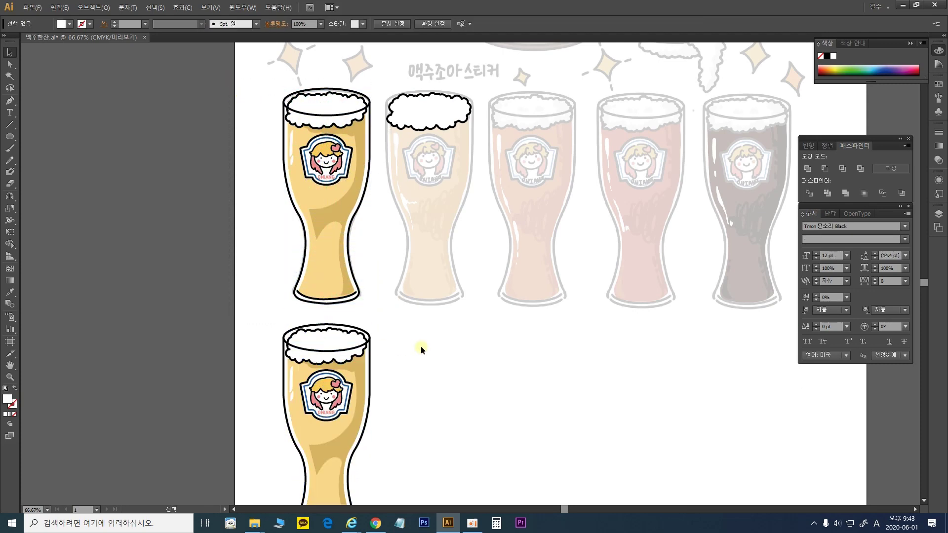
Place another copy of the lower beer glass beside it on the right, level with the first, and deselect.
{"action": "left_click_drag", "start_coordinate": [421, 350], "coordinate": [451, 250]}
{"action": "key", "text": "ctrl+plus"}
{"action": "key", "text": "ctrl+plus"}
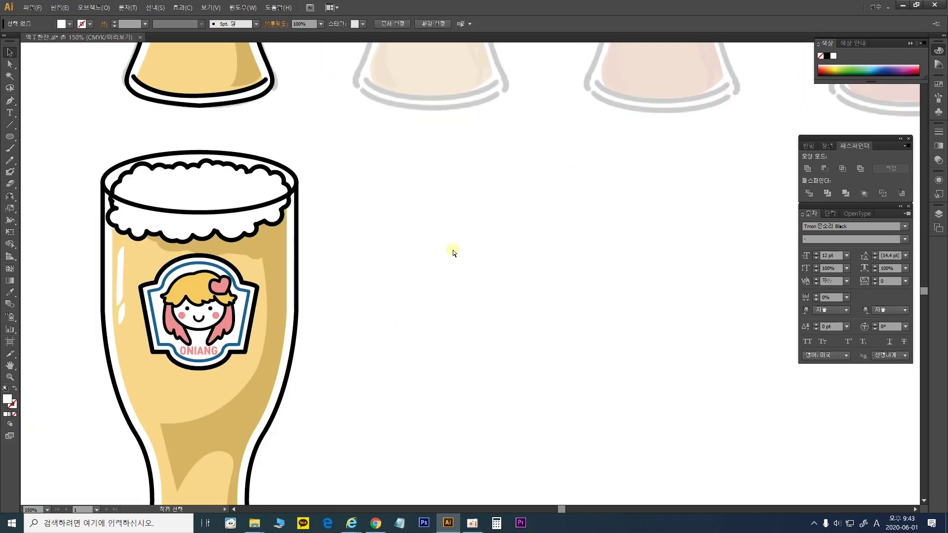
{"action": "key", "text": "ctrl+minus"}
{"action": "key", "text": "ctrl+minus"}
{"action": "left_click_drag", "start_coordinate": [354, 269], "coordinate": [455, 269]}
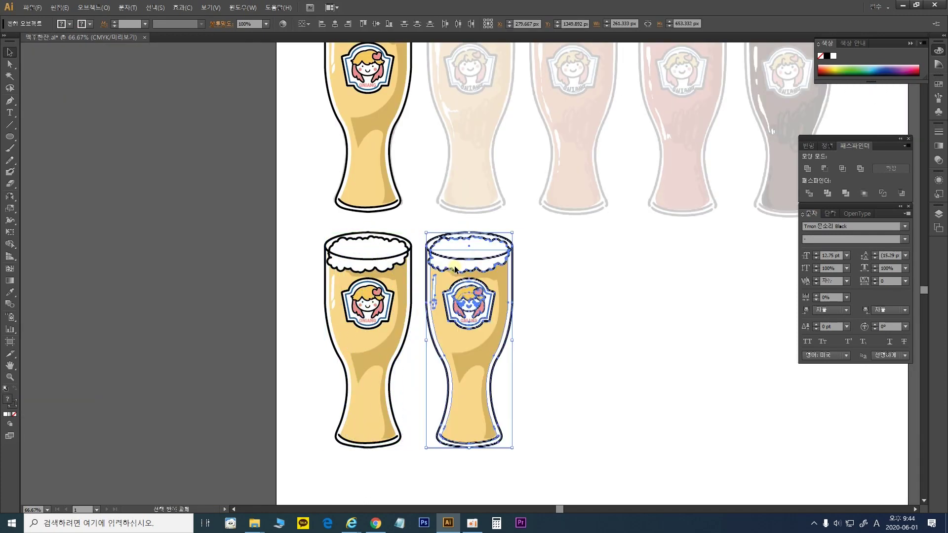
{"action": "key", "text": "ctrl+plus"}
{"action": "left_click", "coordinate": [559, 291]}
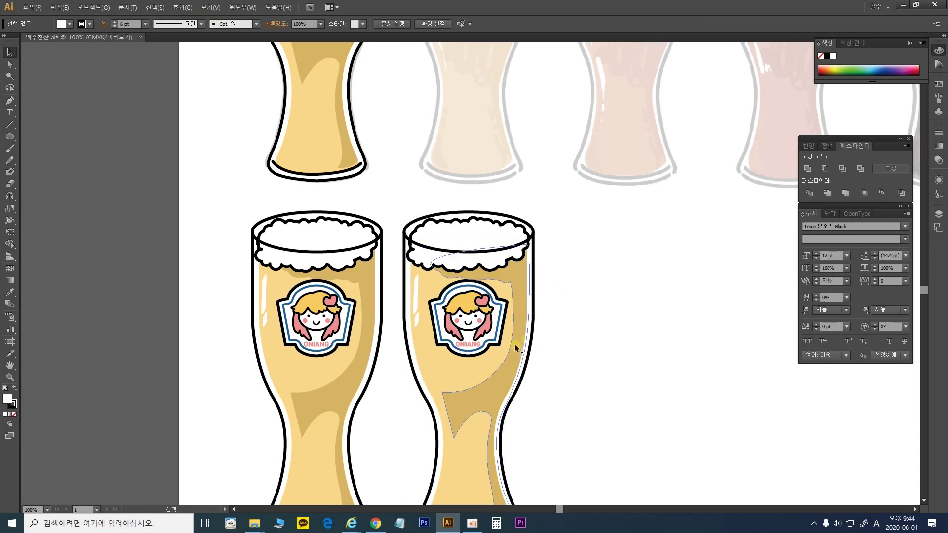
Change the beer fill of the lower row's second glass to orange-brown #DD9B5F.
{"action": "left_click", "coordinate": [450, 377]}
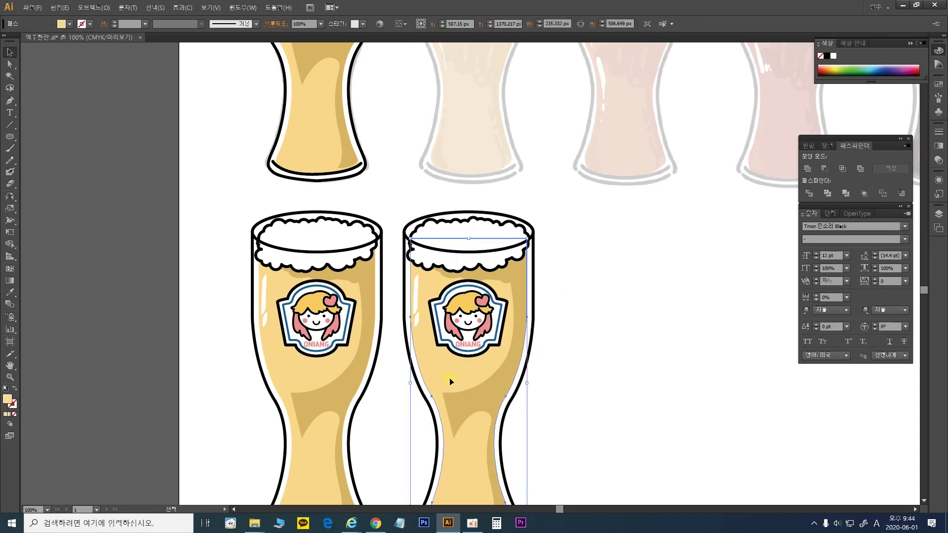
{"action": "double_click", "coordinate": [9, 401]}
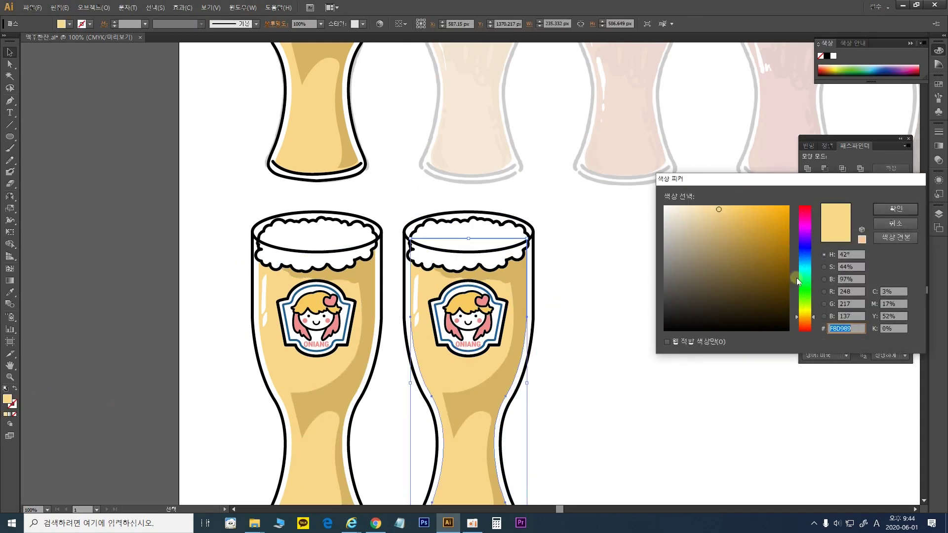
{"action": "left_click", "coordinate": [807, 323]}
{"action": "left_click_drag", "start_coordinate": [729, 227], "coordinate": [735, 219]}
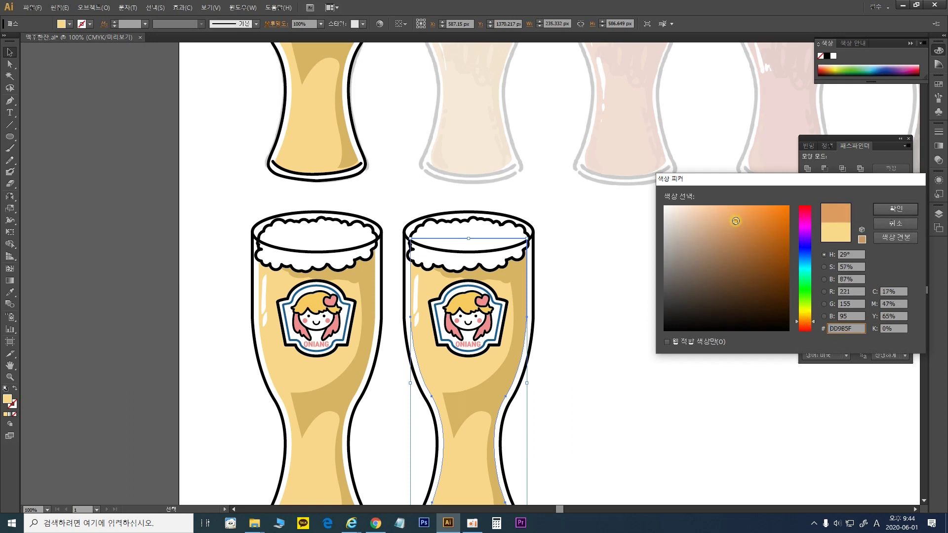
{"action": "left_click", "coordinate": [895, 208]}
Isolate the second glass's clipped shadow, sample the orange beer colour for it, darken it to #B77641 and exit isolation.
{"action": "left_click", "coordinate": [514, 273]}
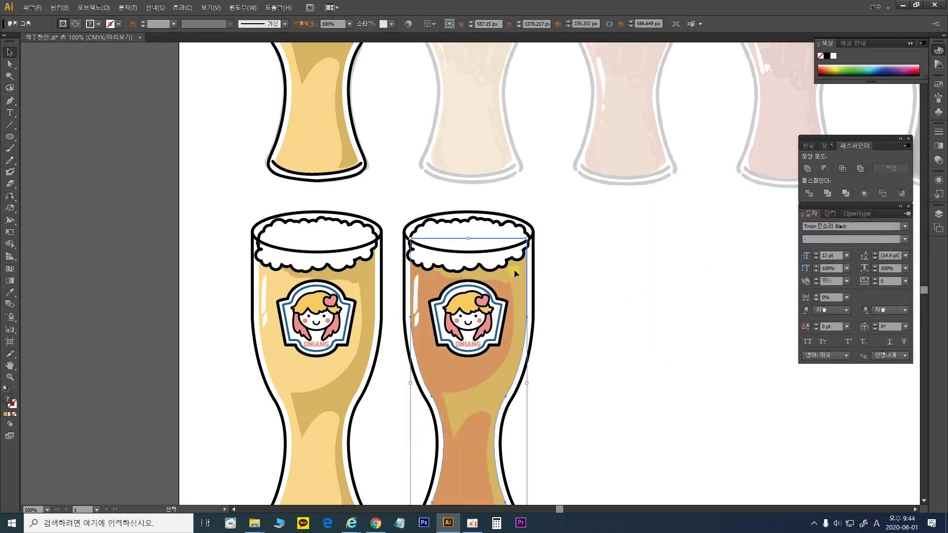
{"action": "double_click", "coordinate": [519, 283]}
{"action": "left_click", "coordinate": [519, 271]}
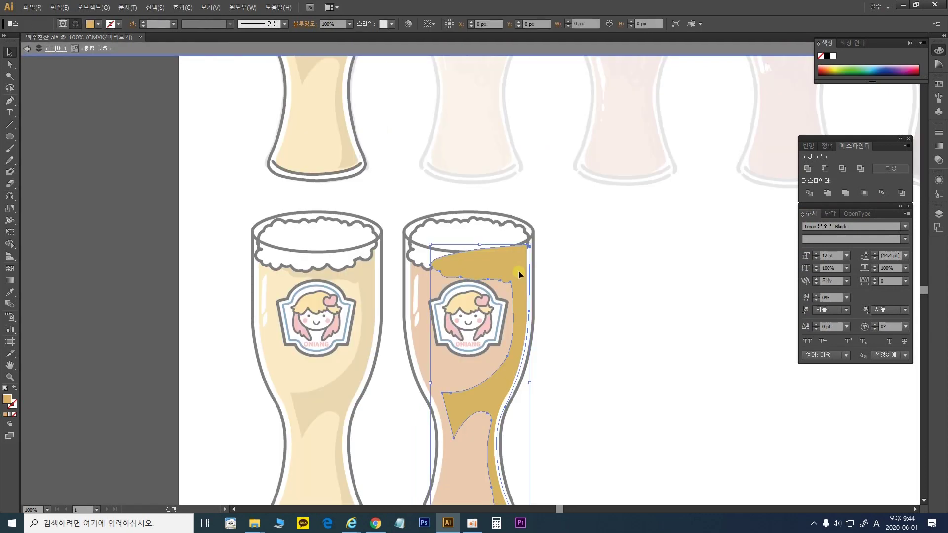
{"action": "left_click", "coordinate": [10, 292]}
{"action": "left_click", "coordinate": [452, 360]}
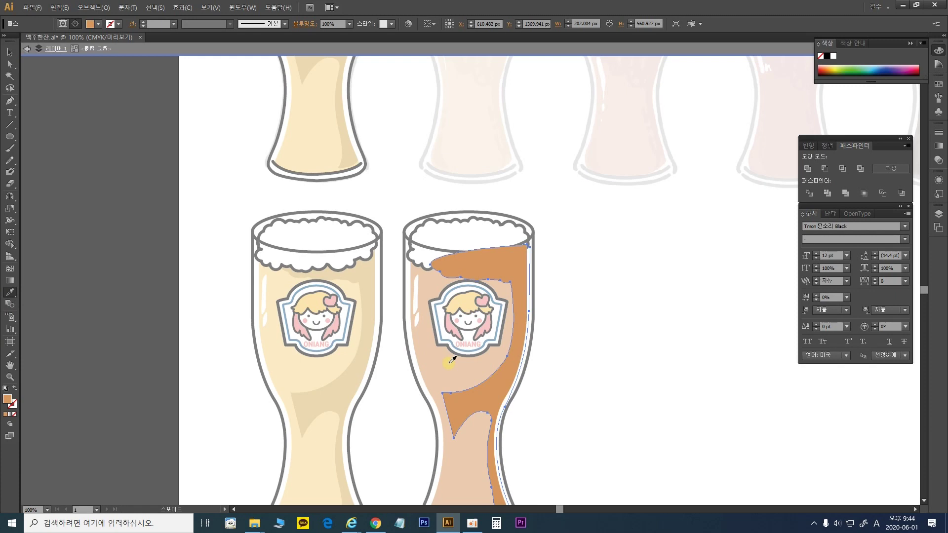
{"action": "double_click", "coordinate": [9, 399]}
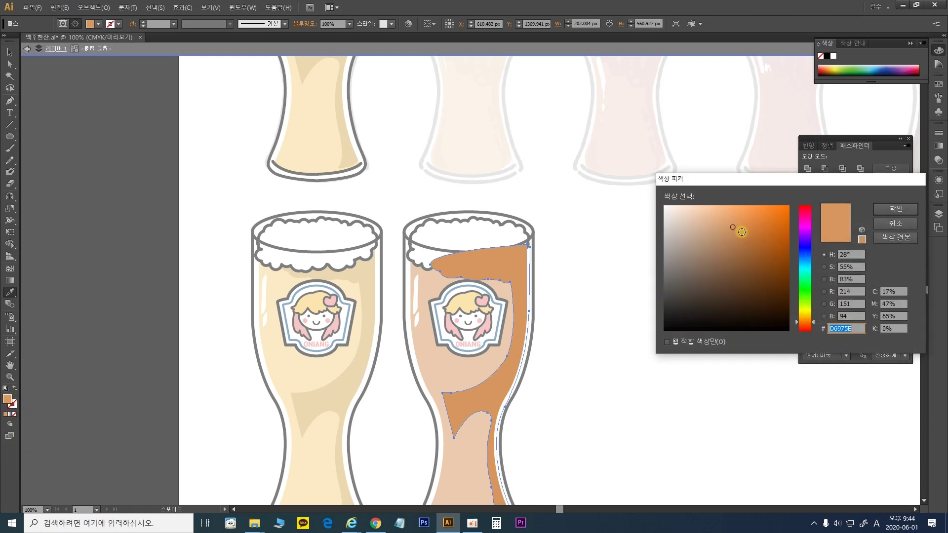
{"action": "left_click_drag", "start_coordinate": [740, 235], "coordinate": [742, 240]}
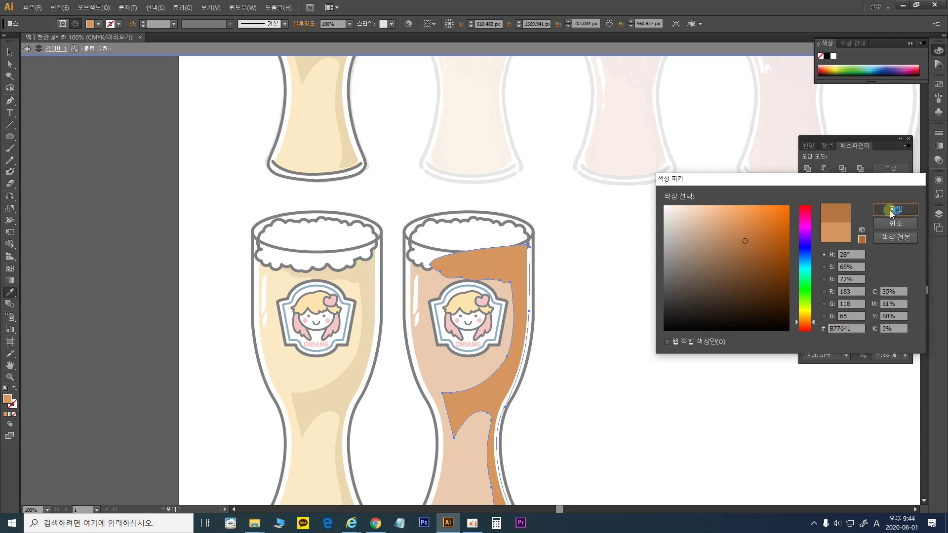
{"action": "left_click", "coordinate": [883, 211]}
{"action": "left_click", "coordinate": [10, 52]}
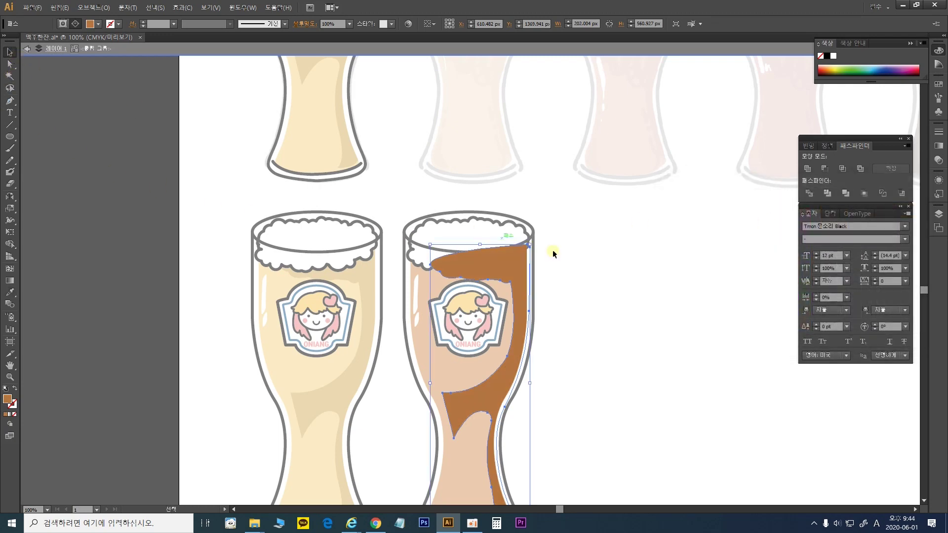
{"action": "double_click", "coordinate": [605, 263]}
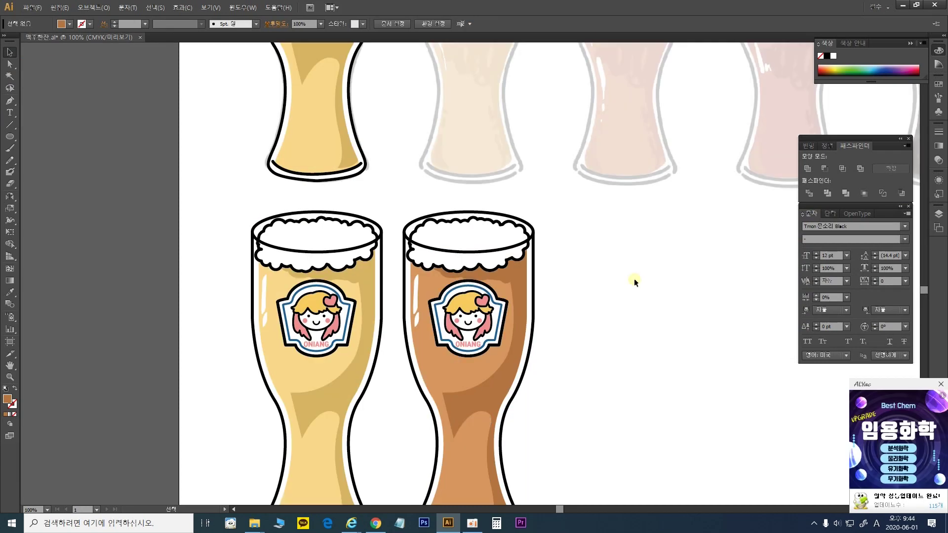
Place a copy of the lower row's orange-brown glass beside it on the right, level with it, and deselect.
{"action": "left_click", "coordinate": [941, 384]}
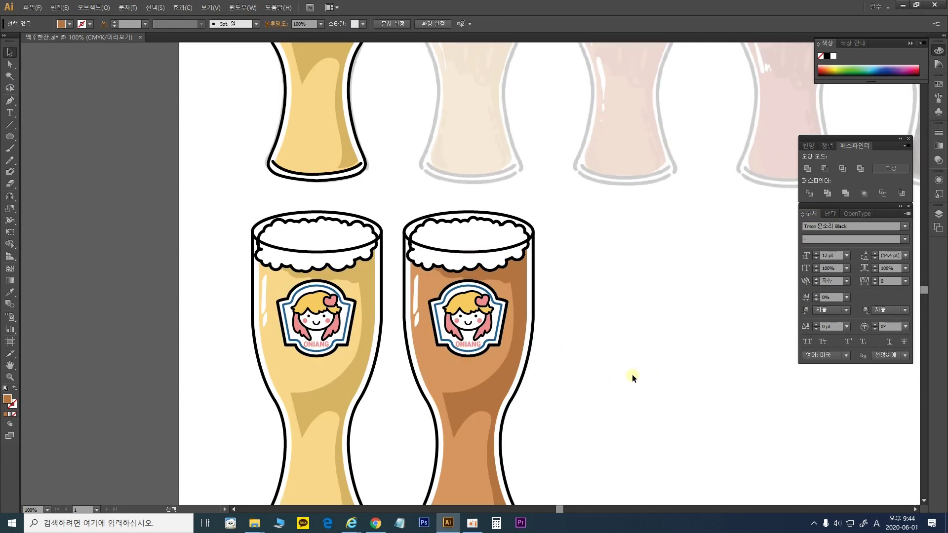
{"action": "left_click_drag", "start_coordinate": [616, 360], "coordinate": [552, 317]}
{"action": "left_click_drag", "start_coordinate": [561, 483], "coordinate": [197, 205]}
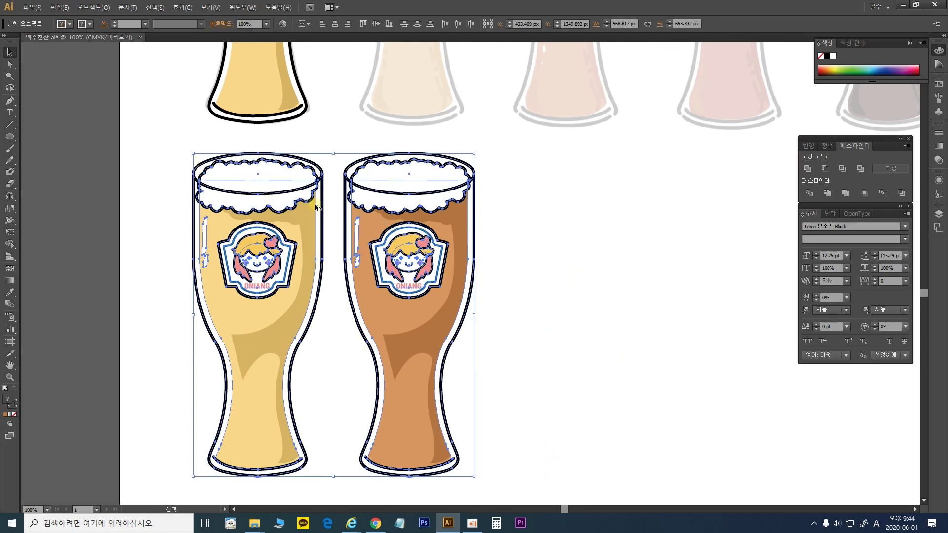
{"action": "left_click", "coordinate": [536, 242]}
{"action": "left_click_drag", "start_coordinate": [538, 475], "coordinate": [385, 173]}
{"action": "left_click_drag", "start_coordinate": [400, 185], "coordinate": [543, 193]}
{"action": "left_click", "coordinate": [662, 239]}
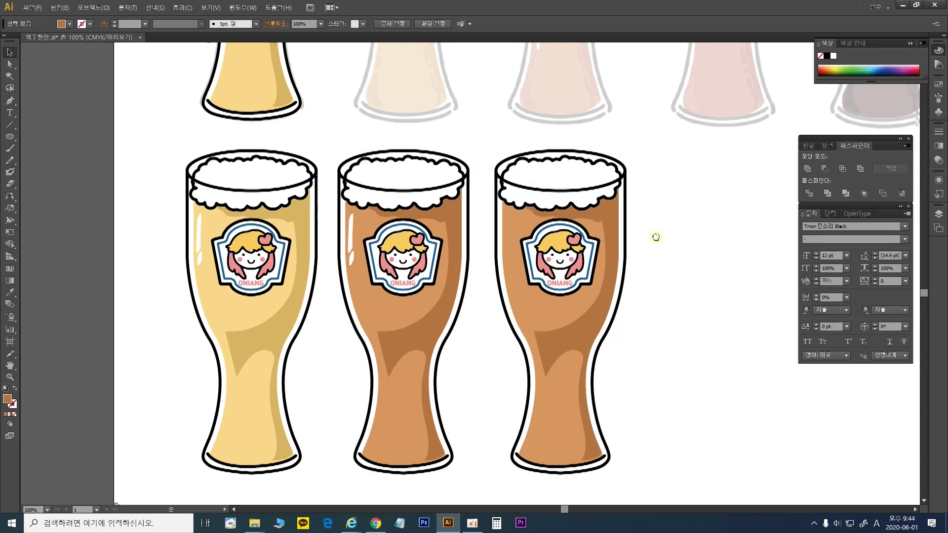
Isolate the third glass's beer shape, change its fill to reddish orange #D87856 and exit isolation.
{"action": "left_click_drag", "start_coordinate": [662, 239], "coordinate": [569, 239]}
{"action": "double_click", "coordinate": [456, 318]}
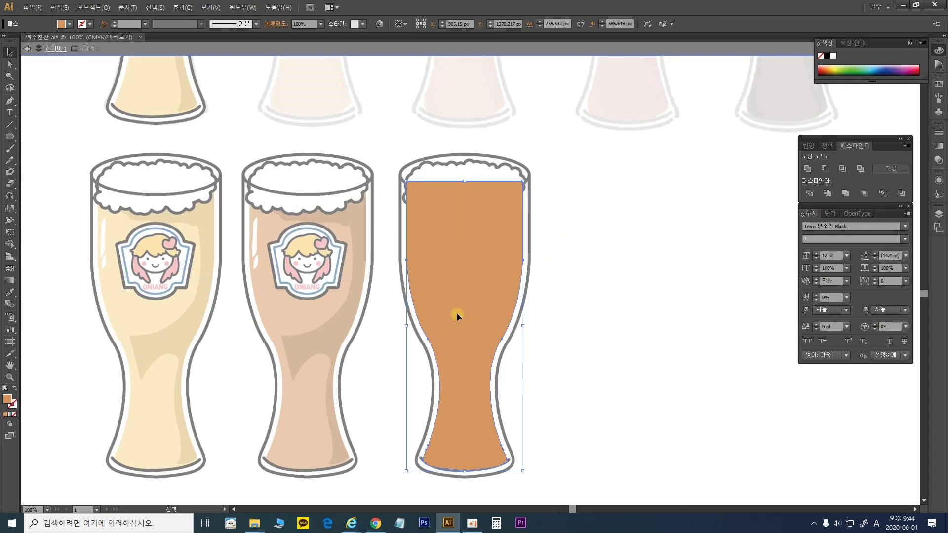
{"action": "double_click", "coordinate": [8, 399]}
{"action": "left_click", "coordinate": [804, 328]}
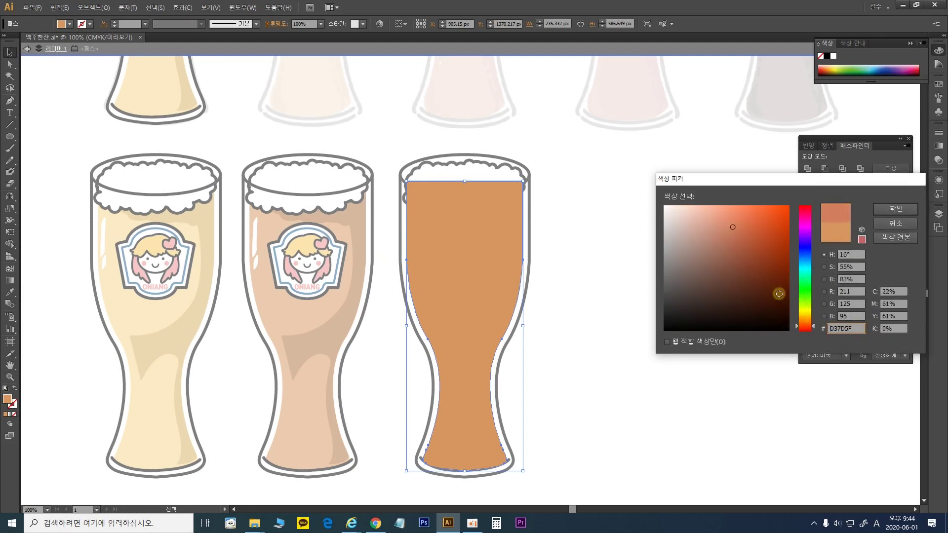
{"action": "left_click", "coordinate": [895, 208]}
{"action": "left_click", "coordinate": [612, 270]}
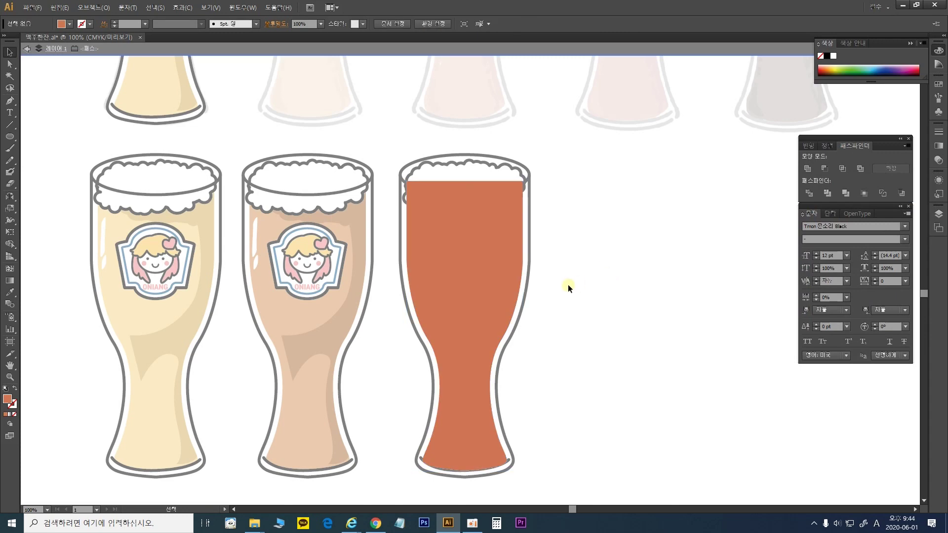
{"action": "double_click", "coordinate": [566, 285]}
Isolate the third glass's clipped shadow, sample its reddish beer colour, darken it to #B75D41 and exit isolation.
{"action": "double_click", "coordinate": [517, 239]}
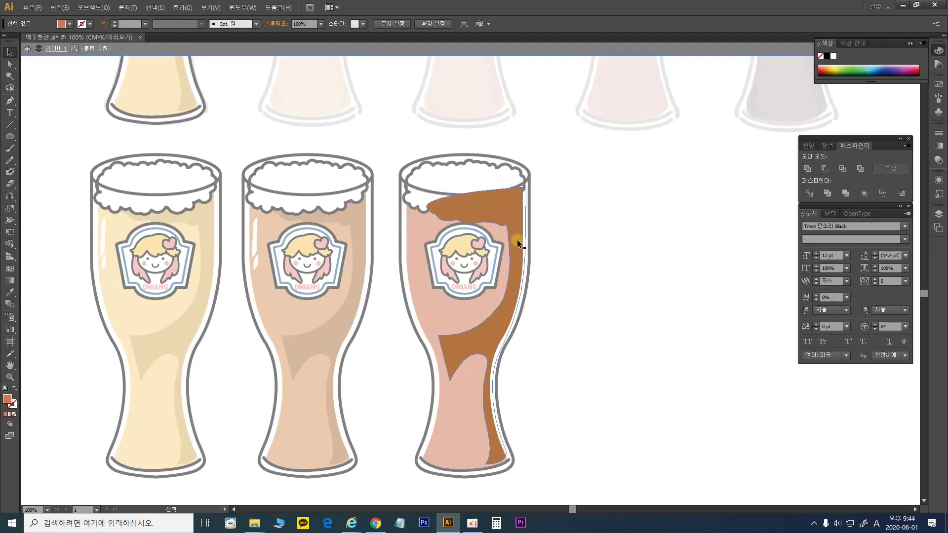
{"action": "left_click", "coordinate": [10, 292]}
{"action": "left_click", "coordinate": [447, 305]}
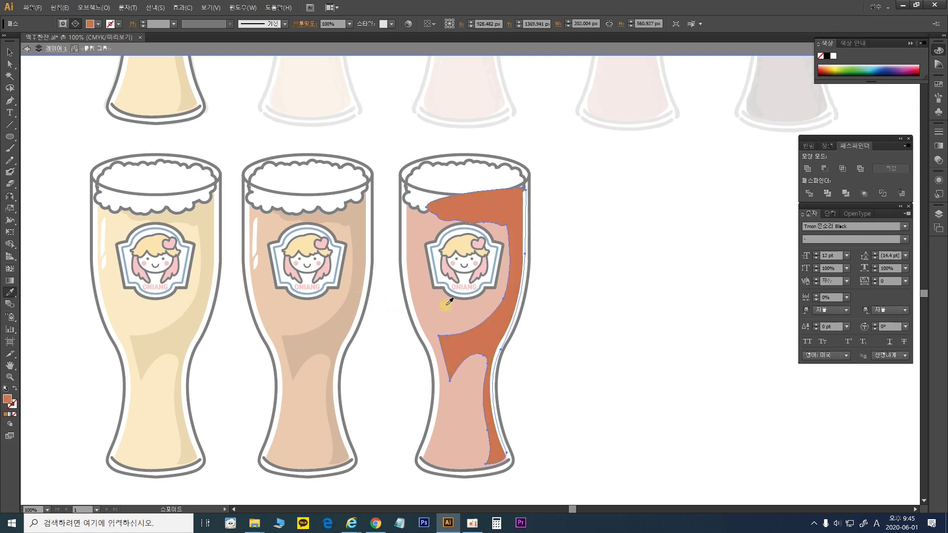
{"action": "double_click", "coordinate": [7, 399]}
{"action": "left_click", "coordinate": [746, 240]}
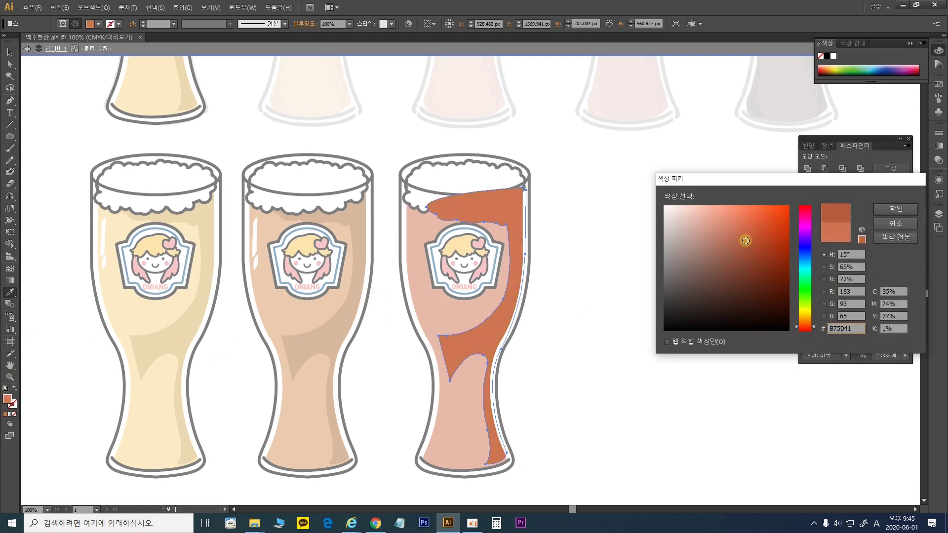
{"action": "left_click", "coordinate": [896, 209]}
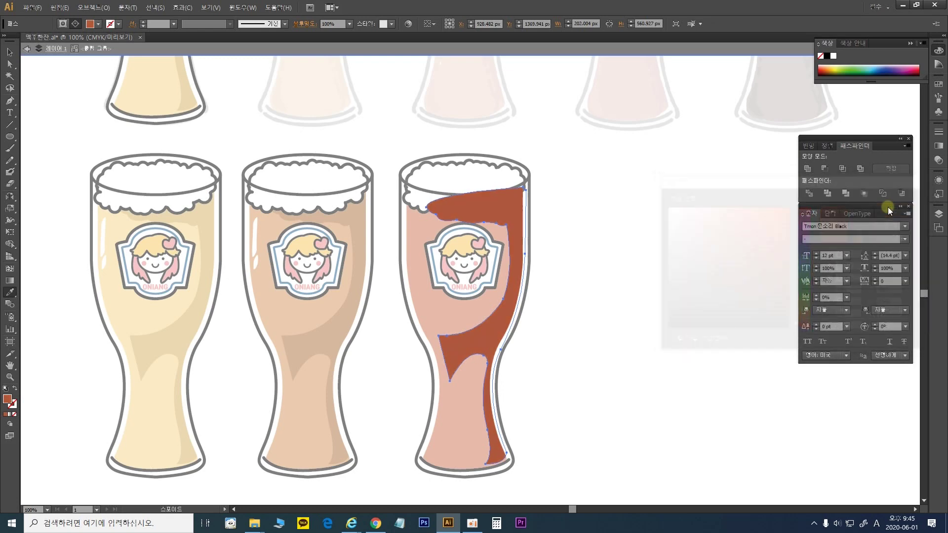
{"action": "left_click", "coordinate": [10, 52]}
{"action": "double_click", "coordinate": [581, 262]}
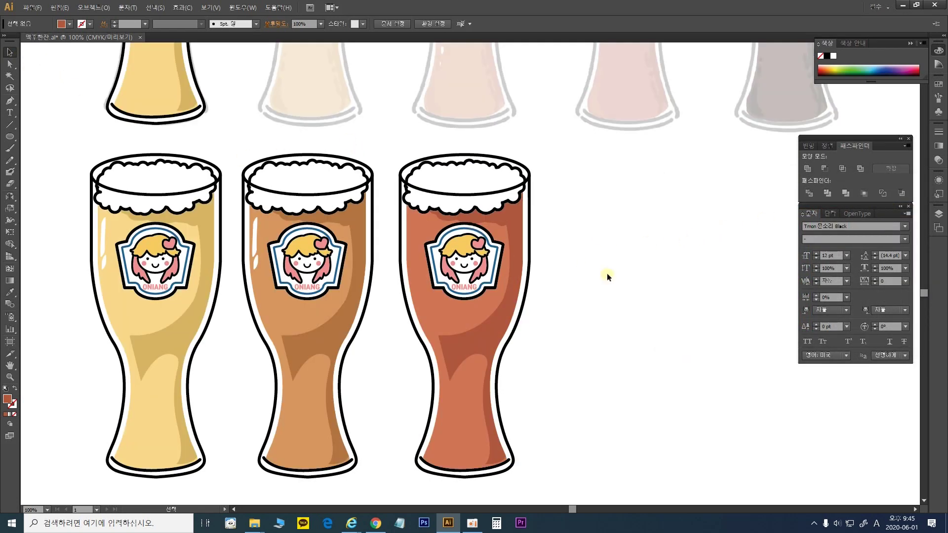
Place a copy of the reddish third glass on its right as the fourth in the row and deselect.
{"action": "left_click_drag", "start_coordinate": [582, 263], "coordinate": [545, 249]}
{"action": "left_click_drag", "start_coordinate": [569, 446], "coordinate": [426, 266]}
{"action": "left_click_drag", "start_coordinate": [428, 180], "coordinate": [594, 181]}
{"action": "left_click", "coordinate": [688, 217]}
Isolate the fourth glass's beer shape, change its fill to brown #7A4636 and exit isolation.
{"action": "left_click_drag", "start_coordinate": [717, 222], "coordinate": [704, 208]}
{"action": "double_click", "coordinate": [550, 289]}
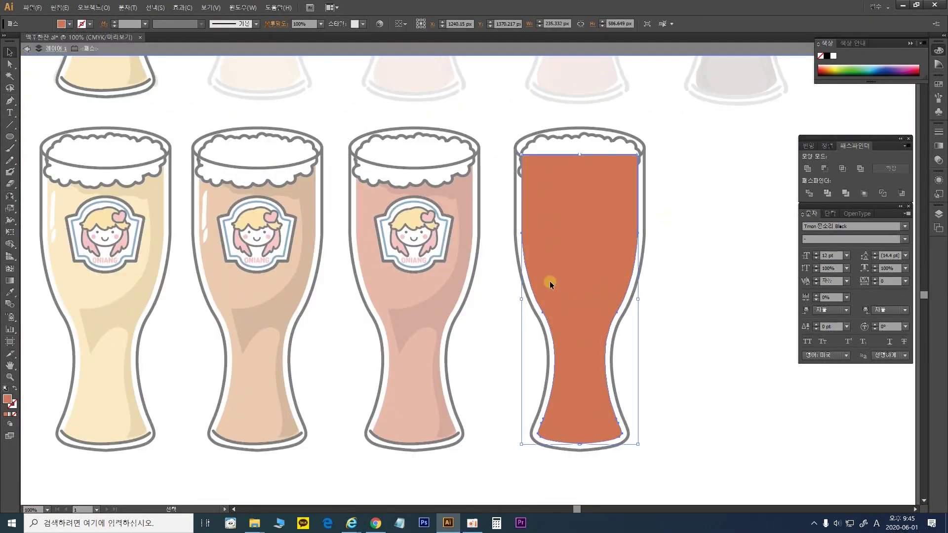
{"action": "double_click", "coordinate": [7, 398]}
{"action": "left_click", "coordinate": [734, 271]}
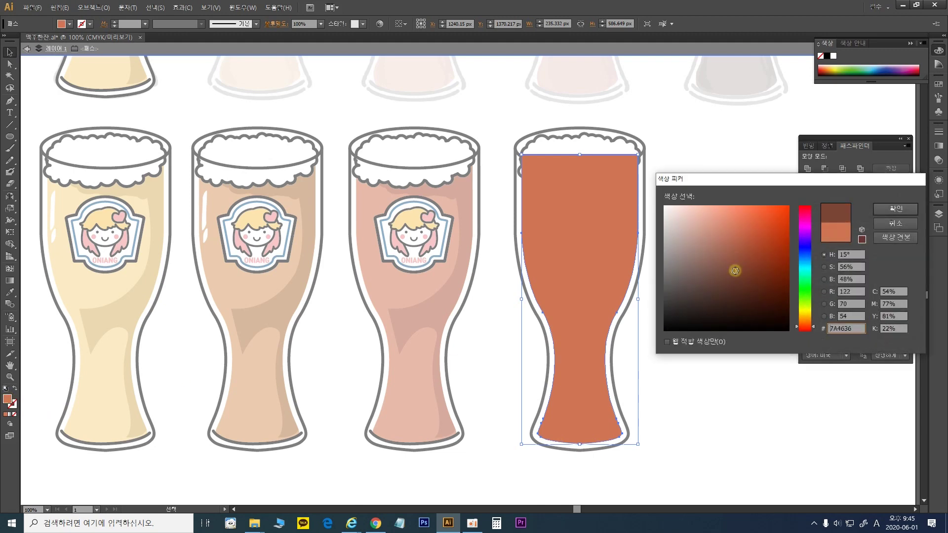
{"action": "left_click", "coordinate": [896, 210]}
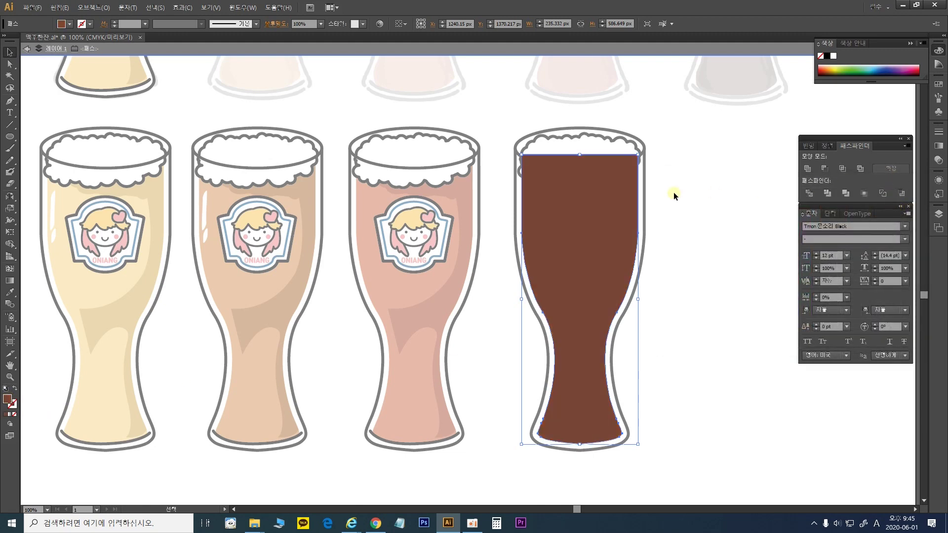
{"action": "left_click", "coordinate": [674, 192]}
{"action": "double_click", "coordinate": [670, 158]}
Isolate the fourth glass's clipped shadow, sample the brown beer colour, darken it to #592D23 and exit isolation.
{"action": "left_click", "coordinate": [632, 203]}
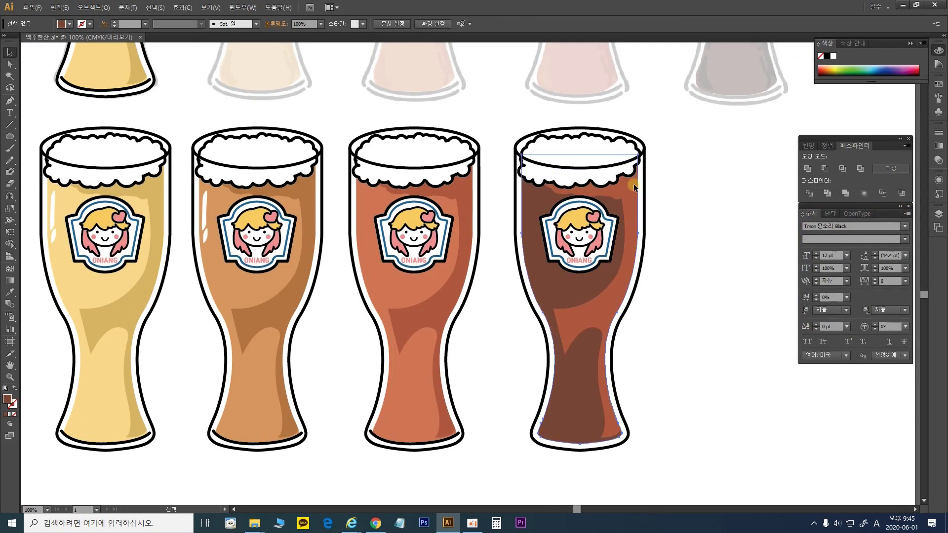
{"action": "double_click", "coordinate": [632, 201]}
{"action": "left_click", "coordinate": [633, 200]}
{"action": "left_click", "coordinate": [9, 294]}
{"action": "left_click", "coordinate": [563, 295]}
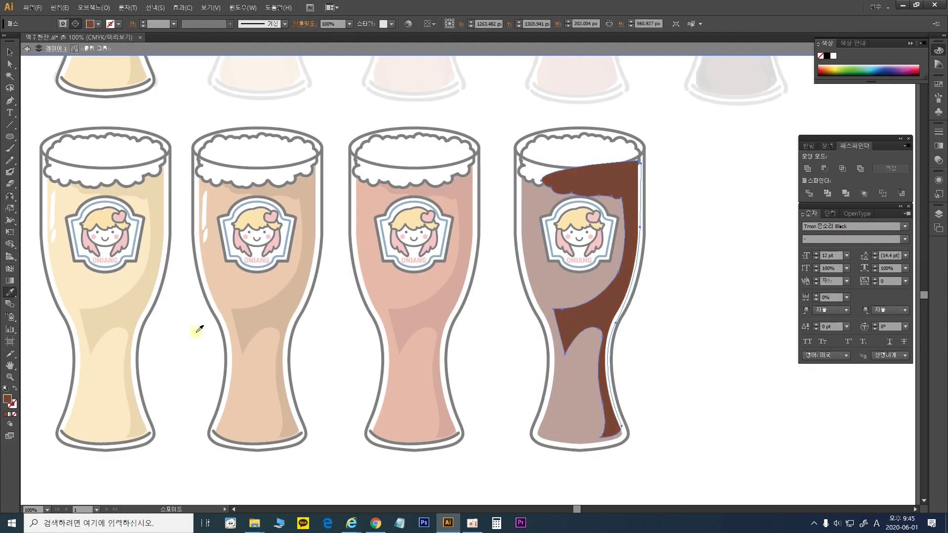
{"action": "double_click", "coordinate": [8, 401]}
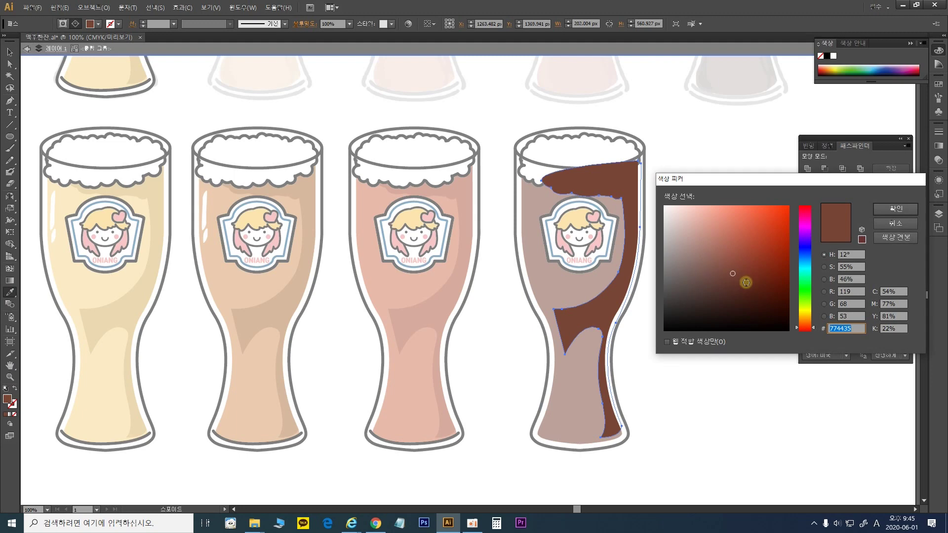
{"action": "left_click", "coordinate": [742, 286]}
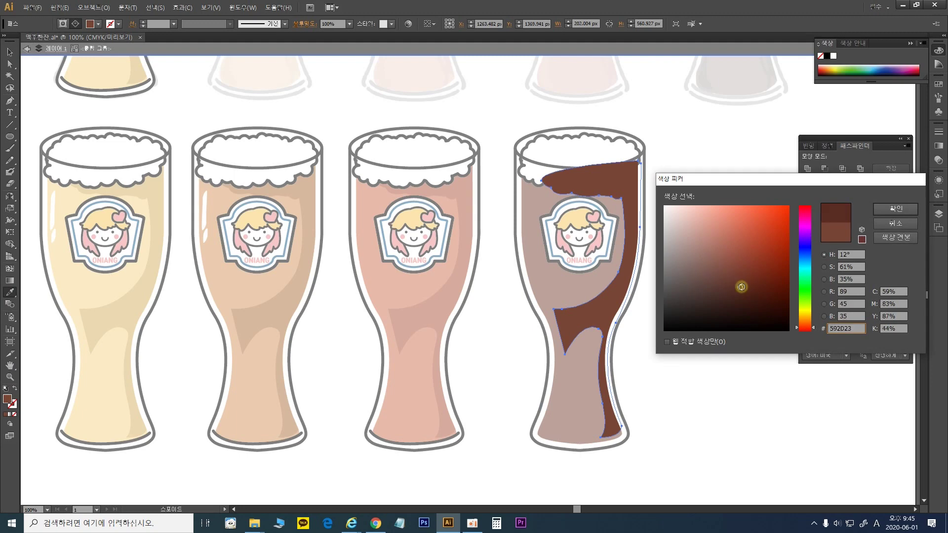
{"action": "left_click", "coordinate": [883, 209]}
{"action": "left_click", "coordinate": [10, 51]}
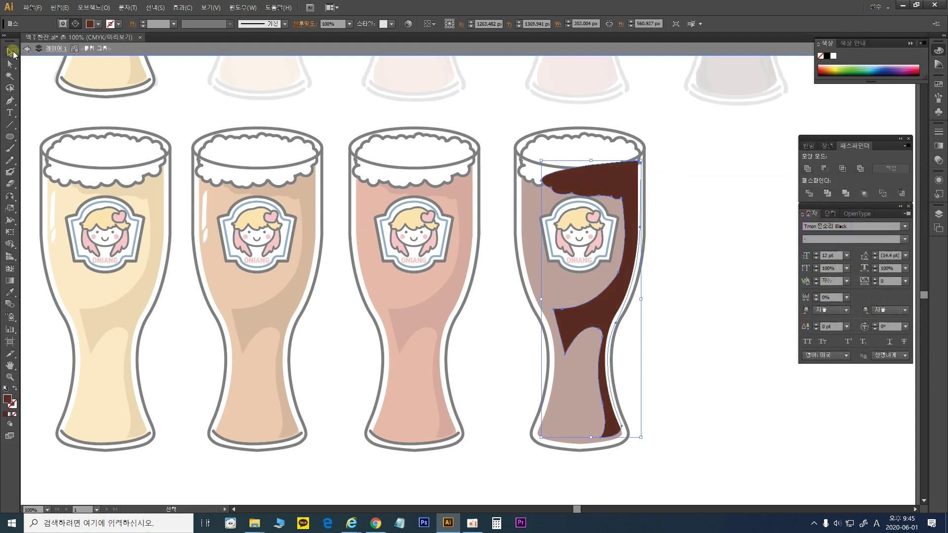
{"action": "double_click", "coordinate": [741, 201]}
Place a copy of the brown fourth glass on its right as the fifth in the row and deselect.
{"action": "left_click_drag", "start_coordinate": [740, 201], "coordinate": [690, 245]}
{"action": "left_click_drag", "start_coordinate": [682, 383], "coordinate": [546, 403]}
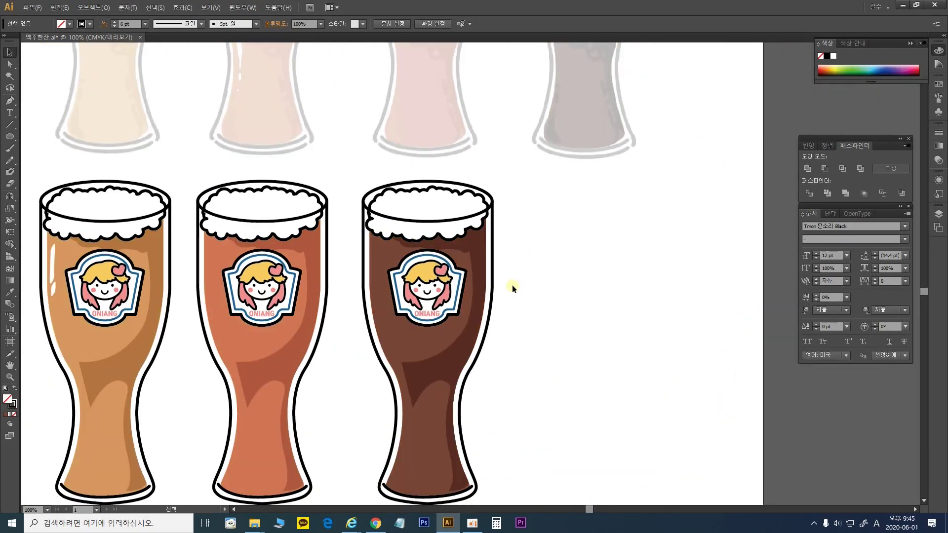
{"action": "left_click_drag", "start_coordinate": [431, 276], "coordinate": [588, 276]}
{"action": "left_click", "coordinate": [676, 275]}
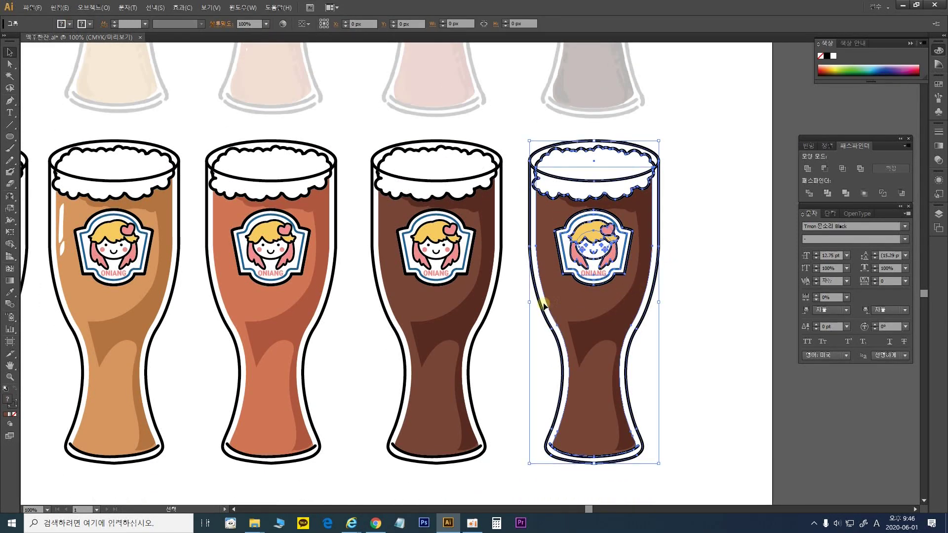
Isolate the fifth glass's group and change its beer fill to a very dark brown, about #2D1812.
{"action": "double_click", "coordinate": [573, 292]}
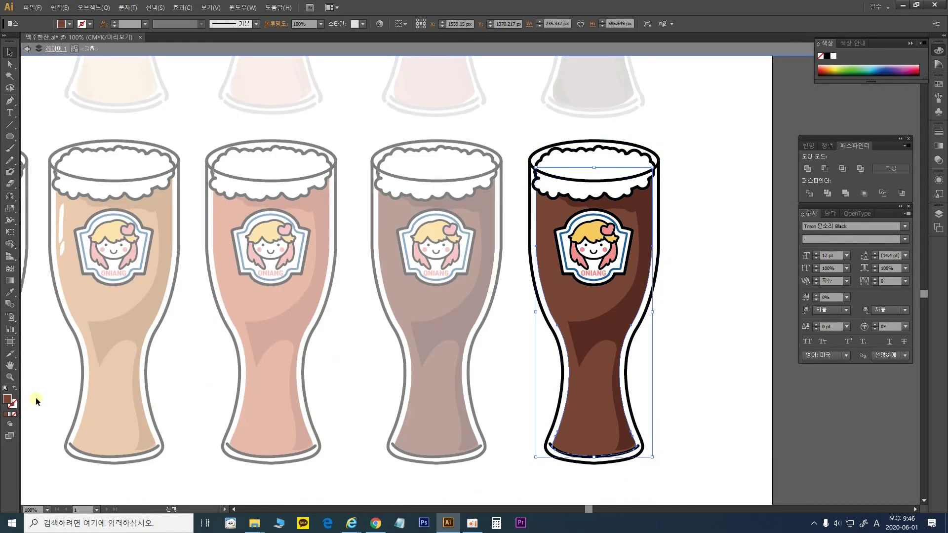
{"action": "double_click", "coordinate": [8, 398]}
{"action": "left_click", "coordinate": [732, 299]}
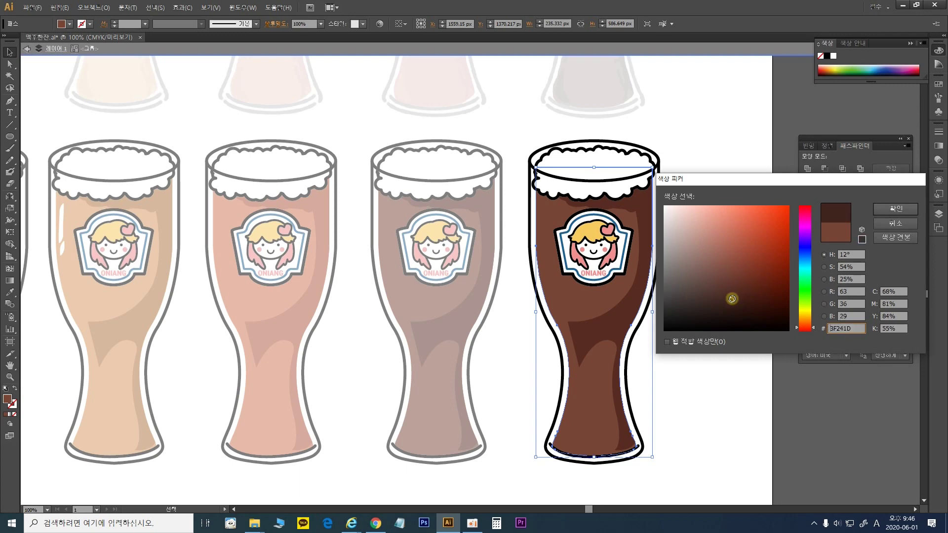
{"action": "left_click", "coordinate": [735, 309]}
{"action": "left_click", "coordinate": [883, 211]}
{"action": "left_click", "coordinate": [734, 233]}
Try to recolour the fifth glass's shadow group with the sampled beer colour darkened to #140A07.
{"action": "left_click", "coordinate": [645, 211]}
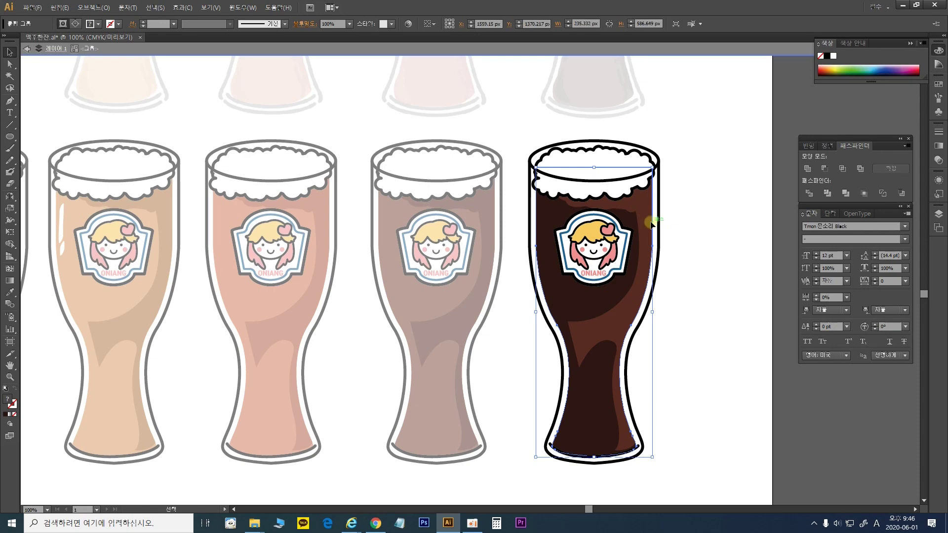
{"action": "left_click", "coordinate": [10, 292]}
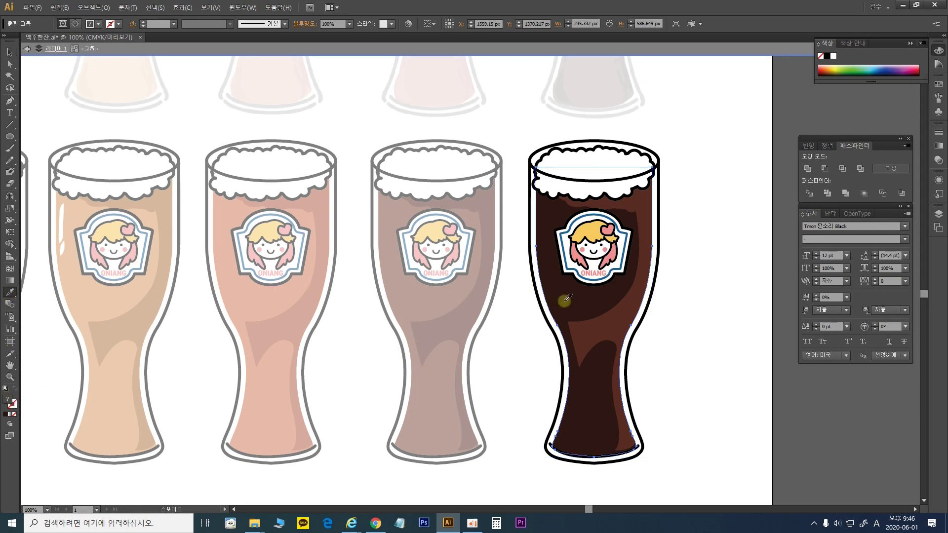
{"action": "left_click", "coordinate": [604, 295]}
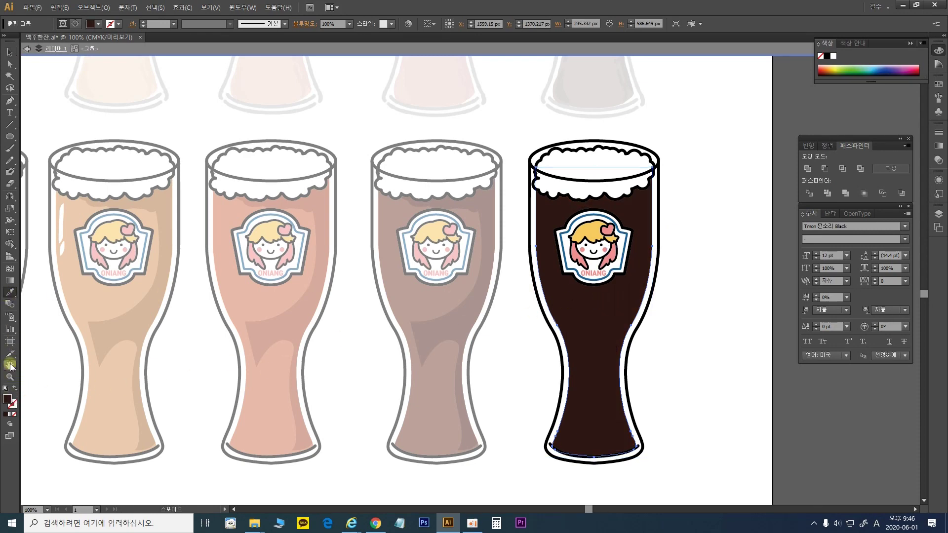
{"action": "double_click", "coordinate": [11, 400]}
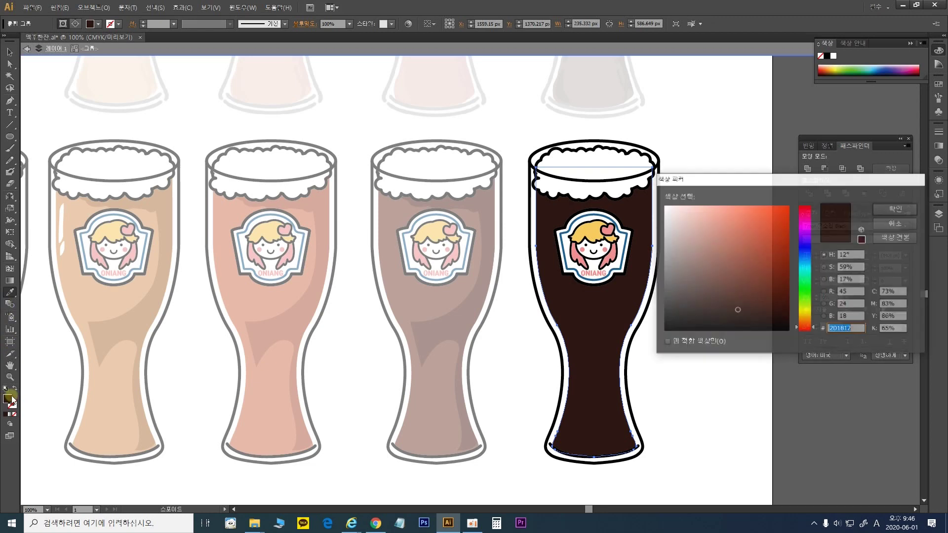
{"action": "left_click", "coordinate": [743, 320]}
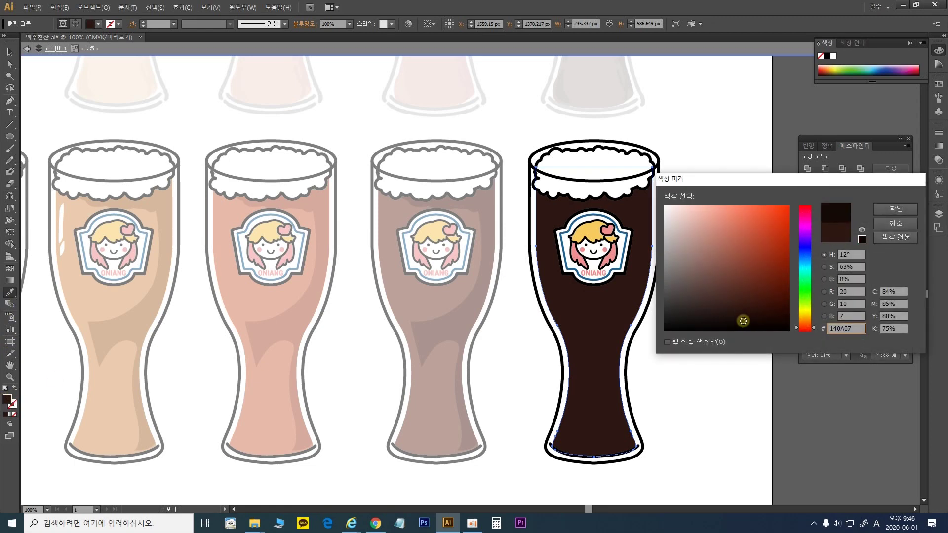
{"action": "left_click", "coordinate": [897, 209]}
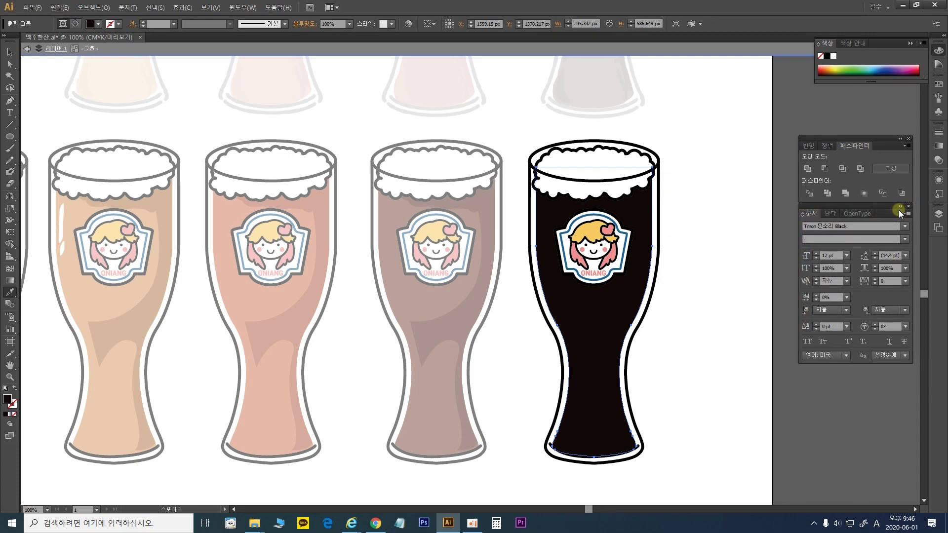
{"action": "key", "text": "v"}
{"action": "key", "text": "ctrl+z"}
{"action": "key", "text": "ctrl+z"}
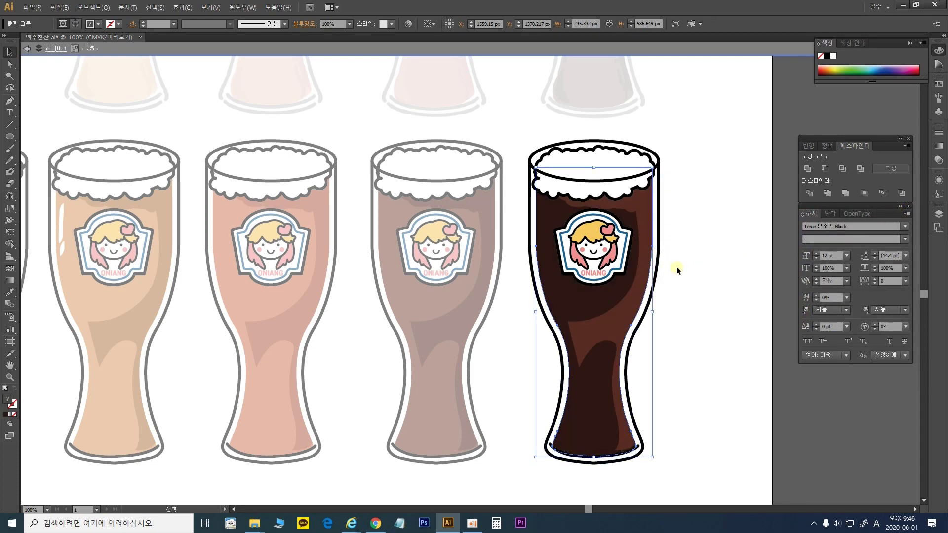
Isolate the shadow path inside the fifth glass's clip group, sample the dark beer colour, darken it to near-black and exit isolation.
{"action": "double_click", "coordinate": [646, 223]}
{"action": "left_click", "coordinate": [647, 222]}
{"action": "key", "text": "i"}
{"action": "left_click", "coordinate": [563, 307]}
{"action": "double_click", "coordinate": [7, 400]}
{"action": "left_click", "coordinate": [773, 340]}
{"action": "key", "text": "Return"}
{"action": "left_click", "coordinate": [9, 52]}
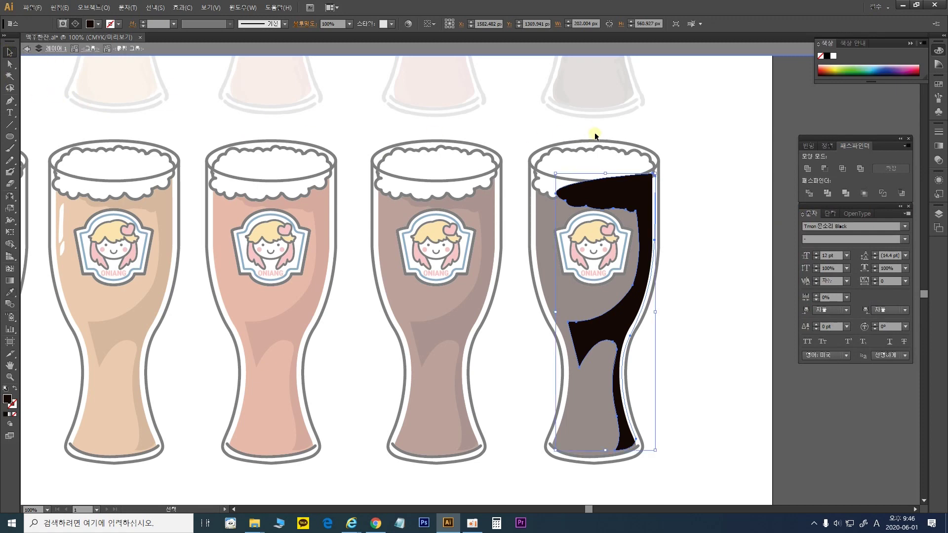
{"action": "double_click", "coordinate": [630, 132]}
Copy the second glass's white highlights onto the third glass, repeat the duplication at the same spacing, and deselect.
{"action": "left_click_drag", "start_coordinate": [700, 194], "coordinate": [779, 245]}
{"action": "left_click", "coordinate": [780, 247]}
{"action": "key", "text": "ctrl+plus"}
{"action": "key", "text": "ctrl+minus"}
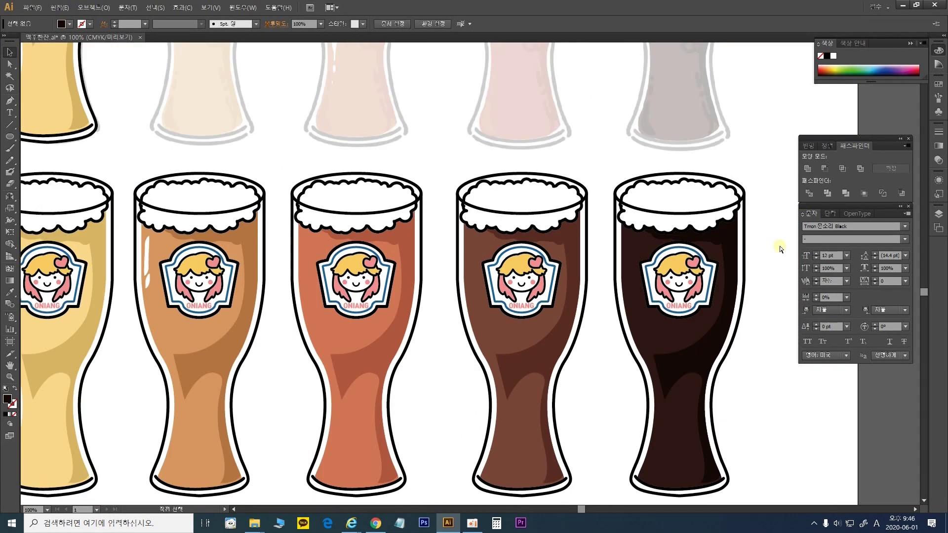
{"action": "key", "text": "ctrl+minus"}
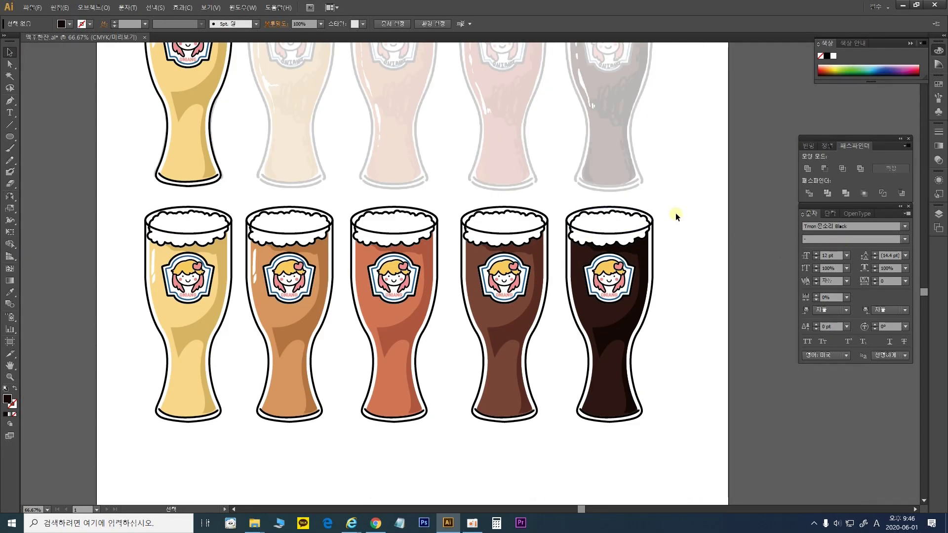
{"action": "left_click_drag", "start_coordinate": [548, 295], "coordinate": [612, 338]}
{"action": "left_click", "coordinate": [318, 318]}
{"action": "left_click_drag", "start_coordinate": [319, 316], "coordinate": [427, 316]}
{"action": "key", "text": "ctrl+d"}
{"action": "left_click_drag", "start_coordinate": [529, 319], "coordinate": [656, 228]}
{"action": "left_click", "coordinate": [770, 310]}
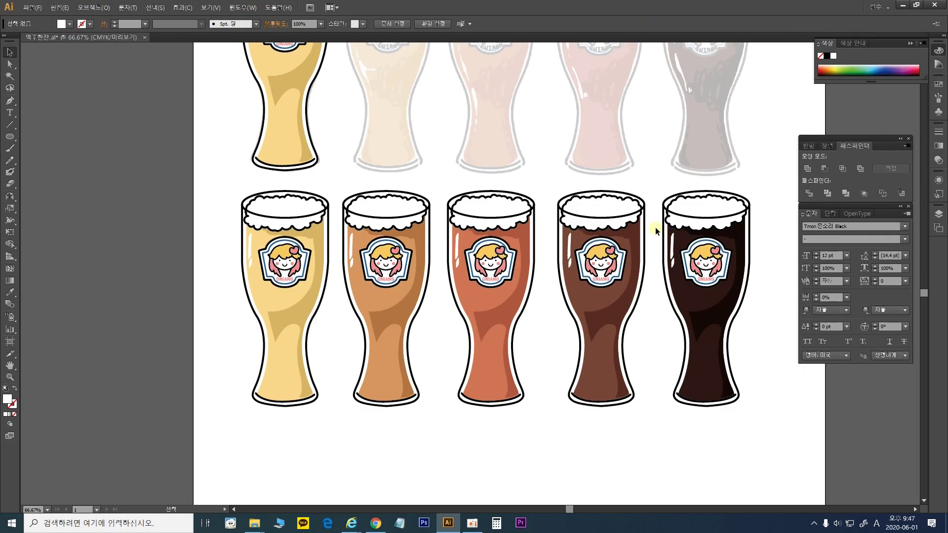